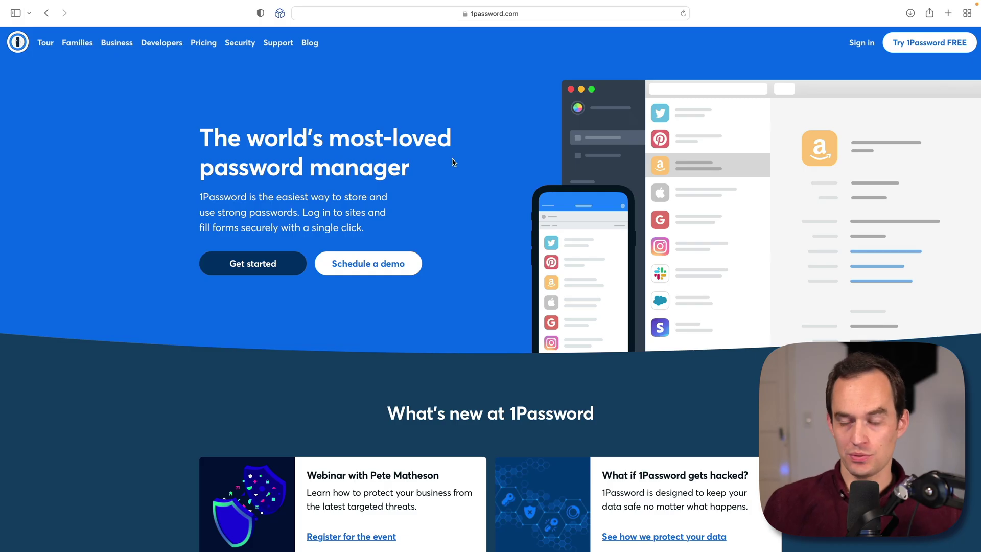
Step: Open the Team & Business pricing page via Try 1Password FREE
{"action": "left_click", "coordinate": [923, 46]}
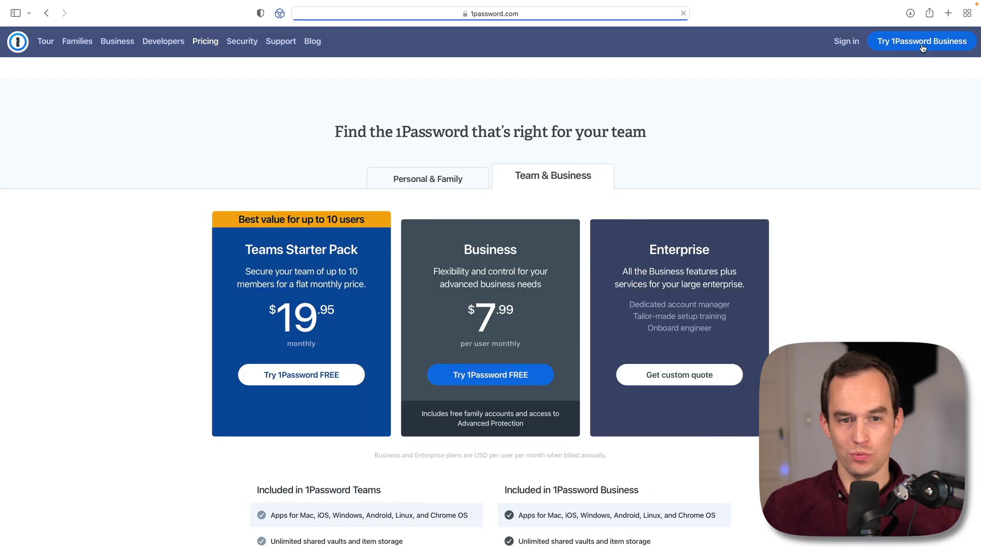
Step: Start the Personal & Family 14-day trial with the account holder's name and e-mail
{"action": "left_click", "coordinate": [450, 161]}
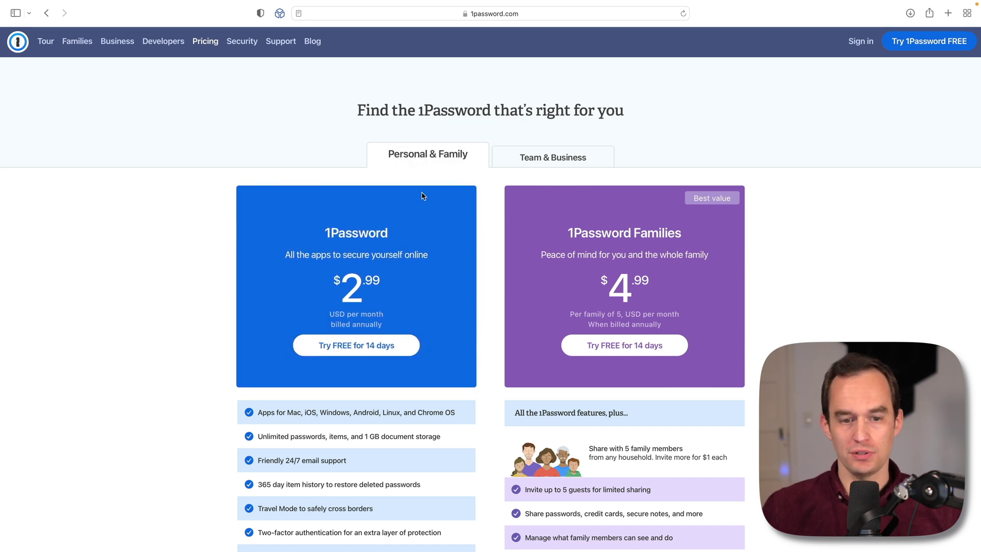
{"action": "left_click", "coordinate": [396, 358]}
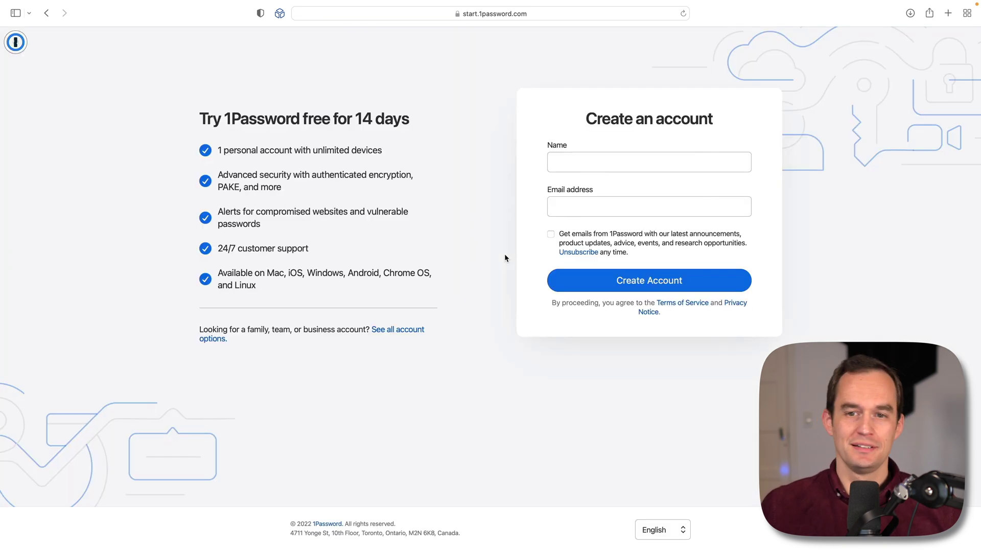
{"action": "left_click", "coordinate": [580, 161]}
{"action": "type", "text": "Pet"}
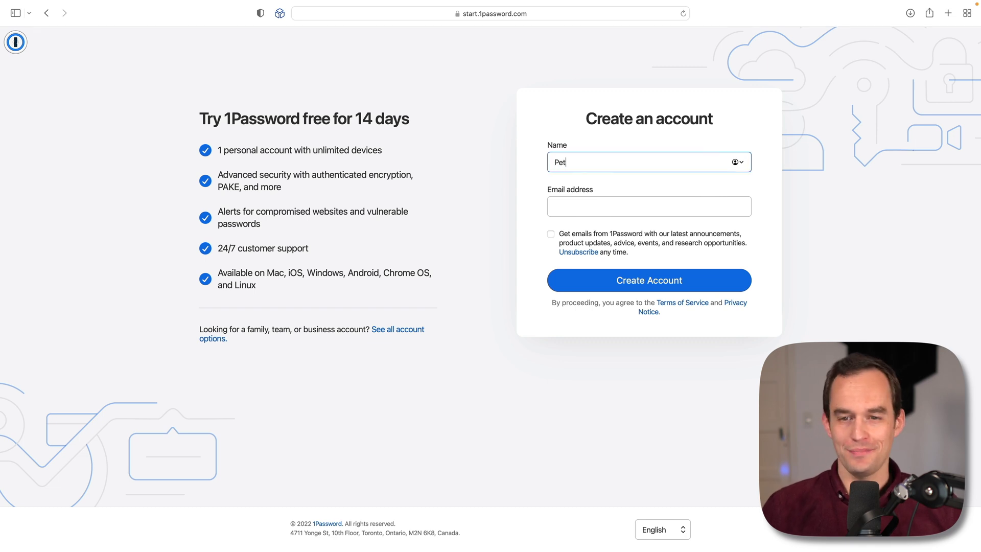
{"action": "type", "text": "er Akkies"}
{"action": "key", "text": "Tab"}
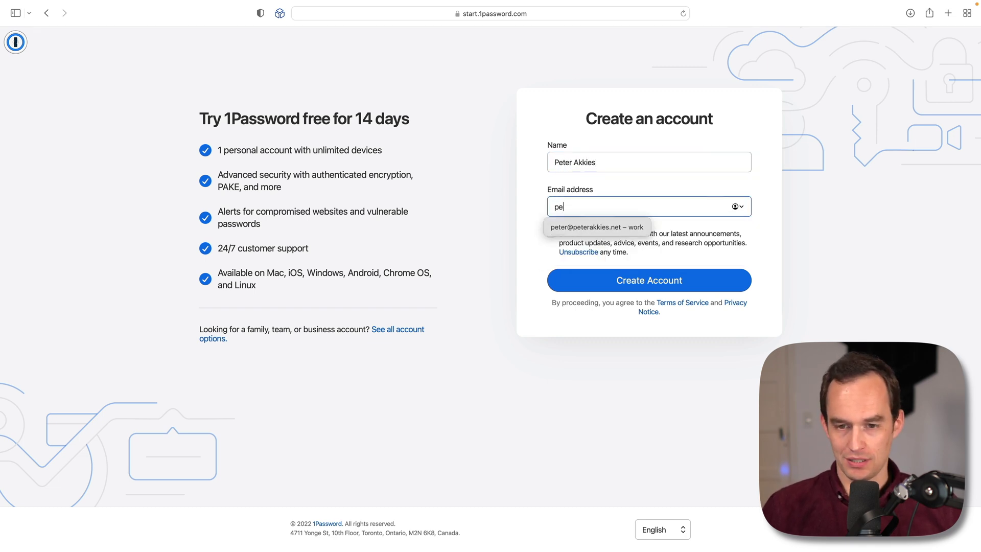
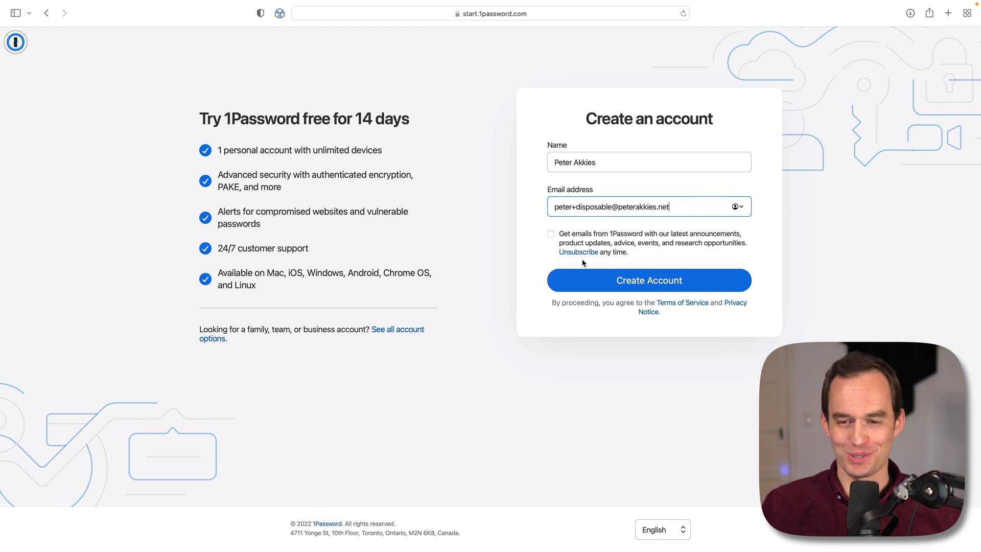
{"action": "left_click", "coordinate": [646, 282]}
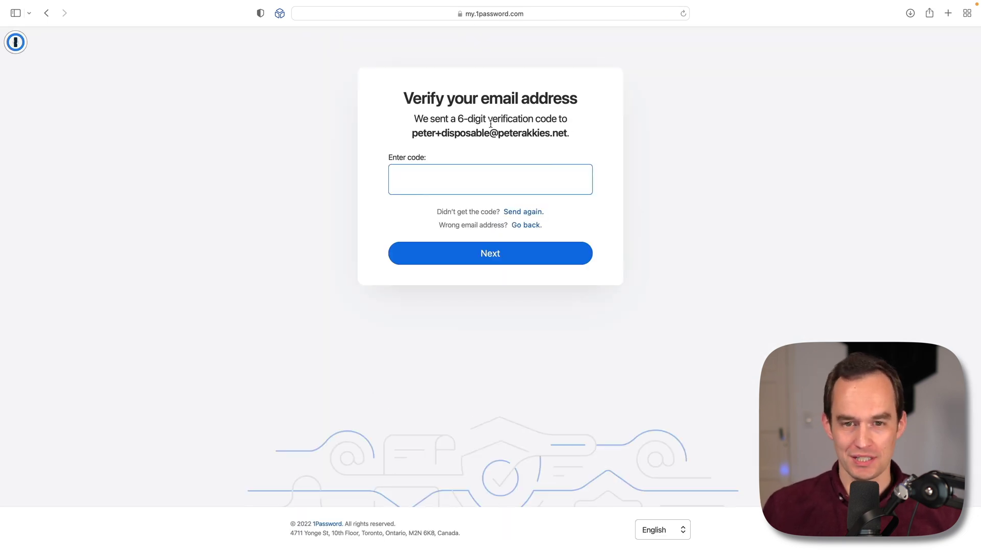
Step: Copy the six-digit code from the HEY verification e-mail and submit it
{"action": "key", "text": "super+Tab"}
{"action": "key", "text": "super+Tab"}
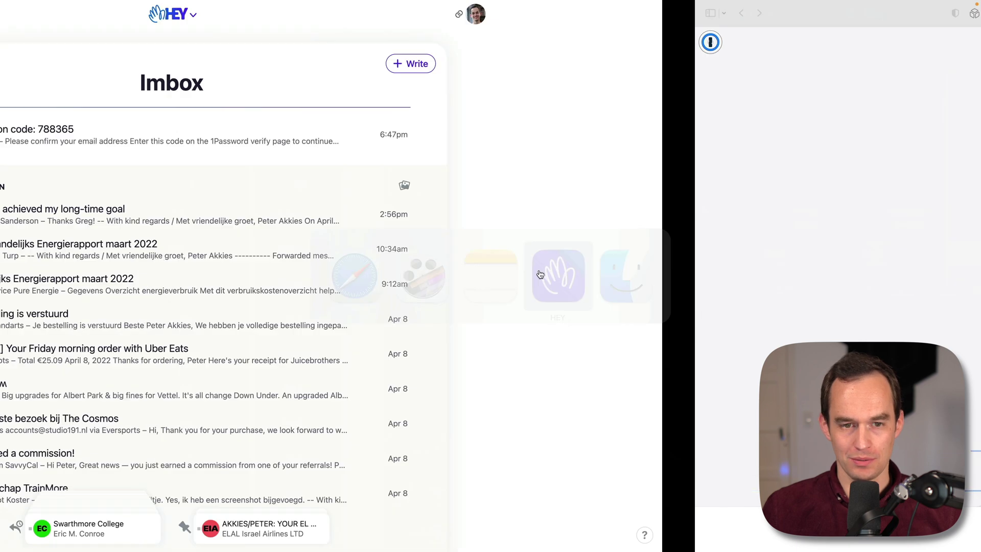
{"action": "left_click", "coordinate": [460, 134]}
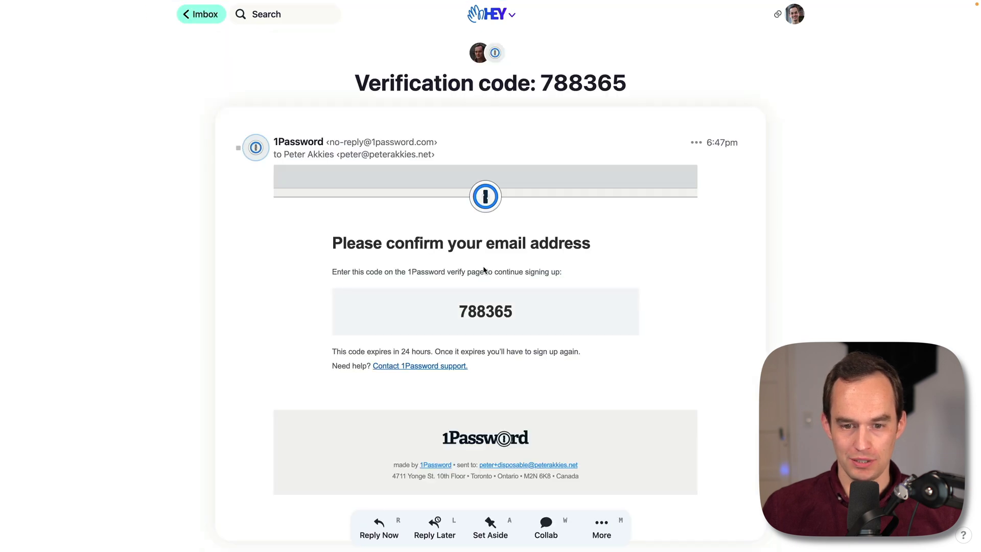
{"action": "double_click", "coordinate": [486, 312]}
{"action": "key", "text": "super+c"}
{"action": "key", "text": "super+Tab"}
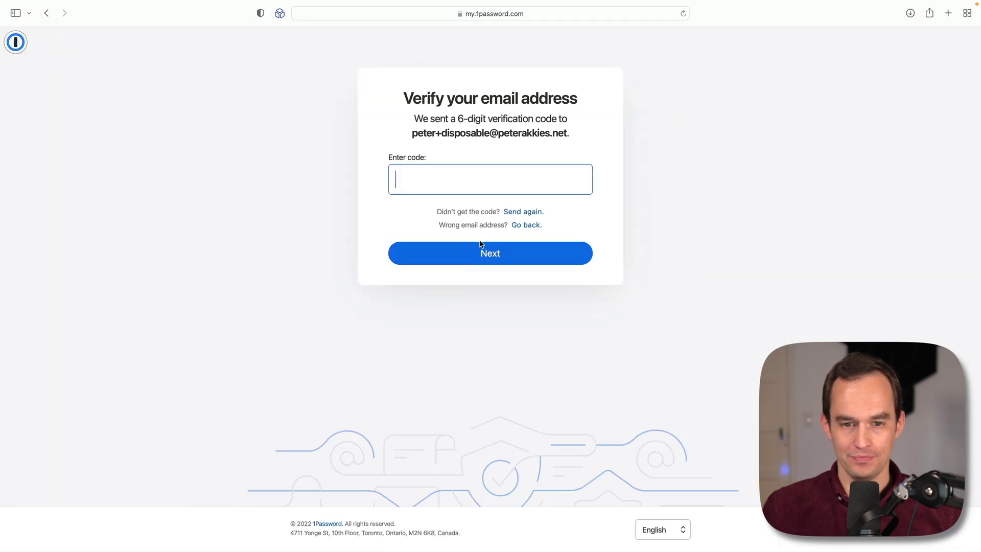
{"action": "key", "text": "super+v"}
{"action": "left_click", "coordinate": [495, 252]}
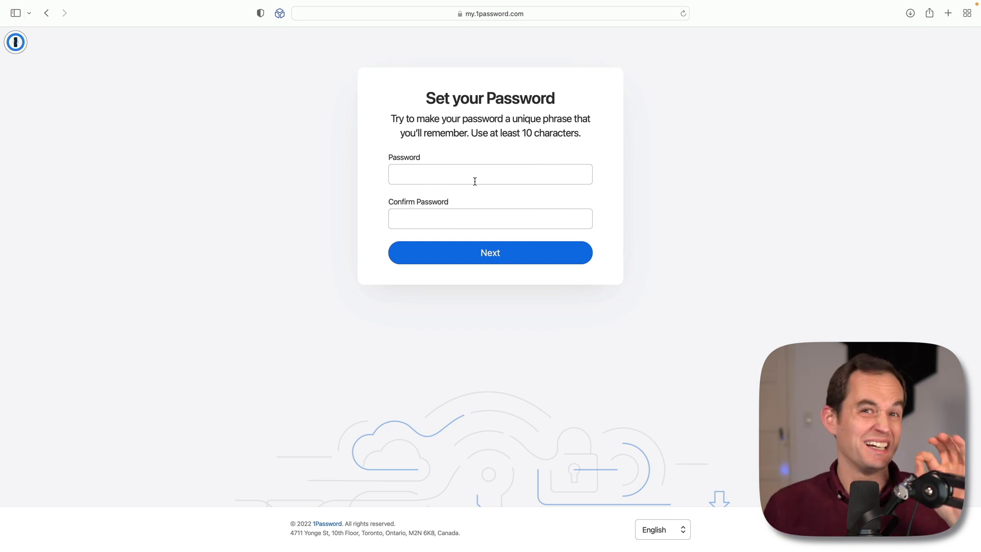
Step: Search 'memorable password generator' in a new tab and open the mdigi.tools generator
{"action": "key", "text": "super+t"}
{"action": "type", "text": "mem"}
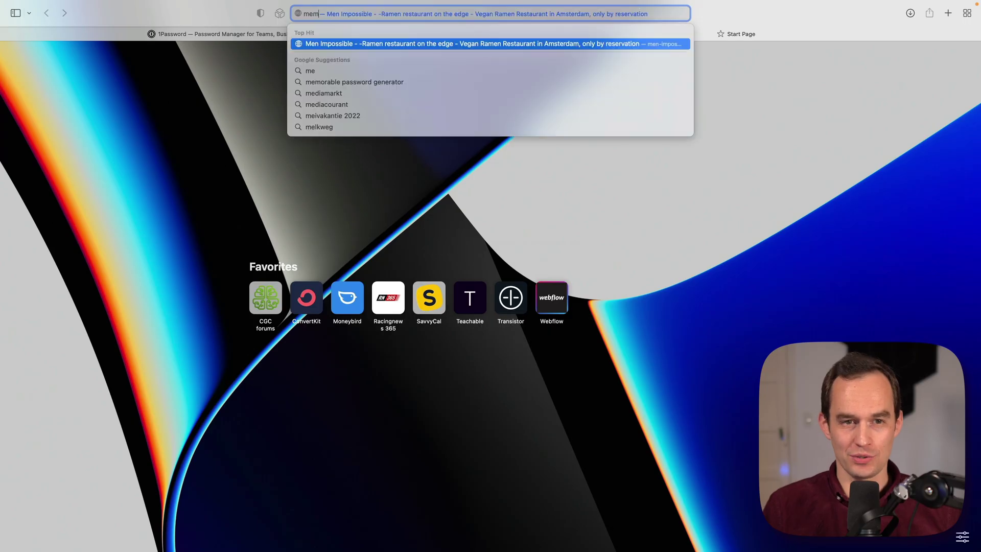
{"action": "type", "text": "orable password generator"}
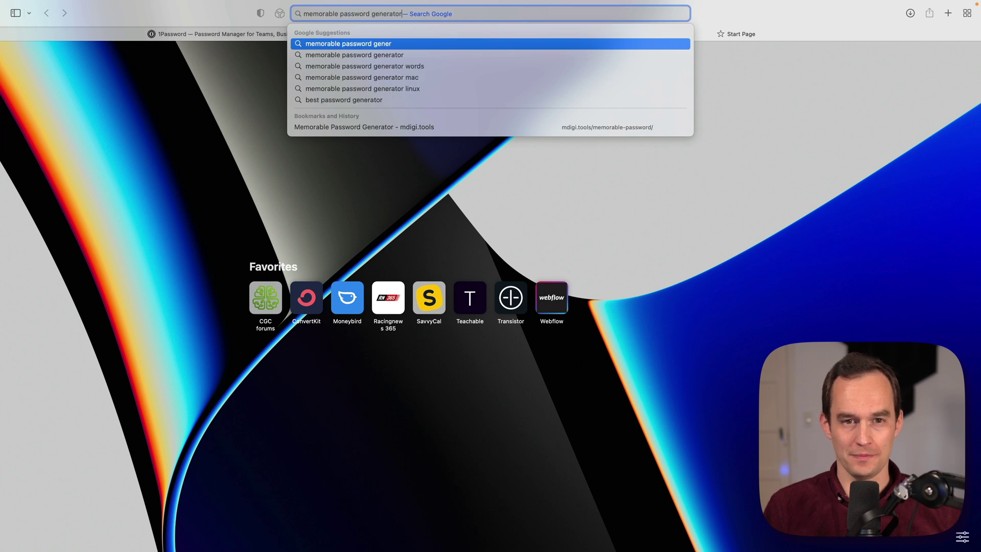
{"action": "key", "text": "Return"}
{"action": "left_click", "coordinate": [179, 155]}
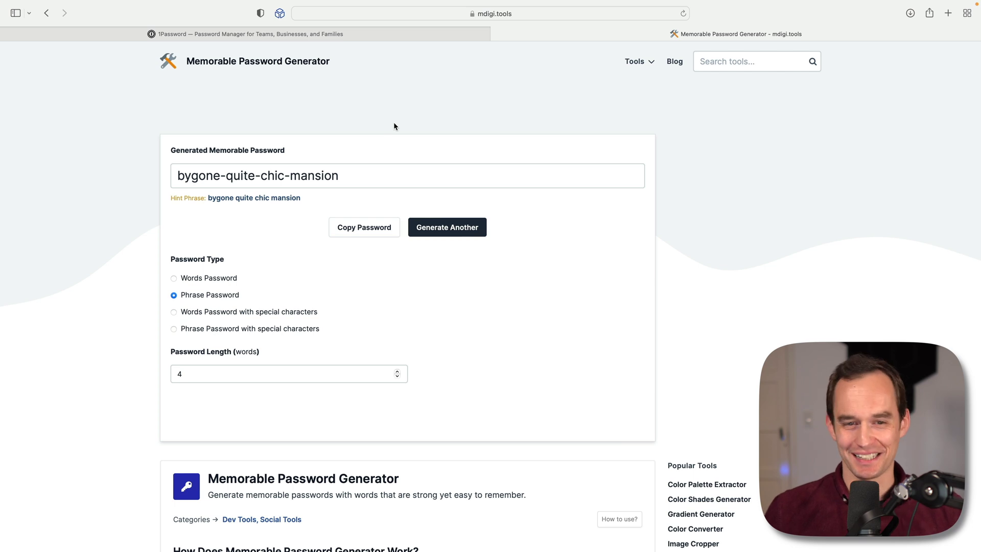
Step: Copy the generated phrase password into the 'Temporary master password for video' note
{"action": "left_click", "coordinate": [364, 228]}
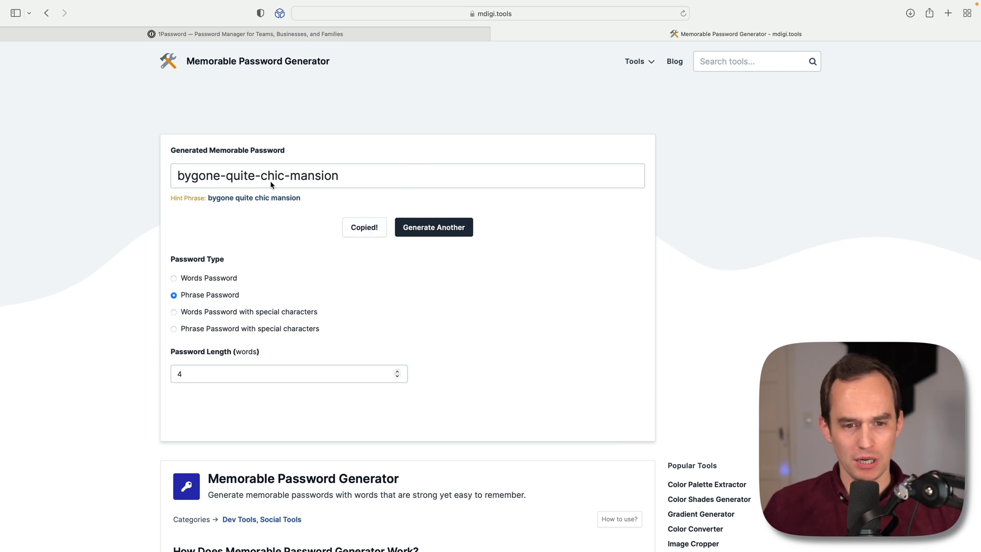
{"action": "key", "text": "super+Tab"}
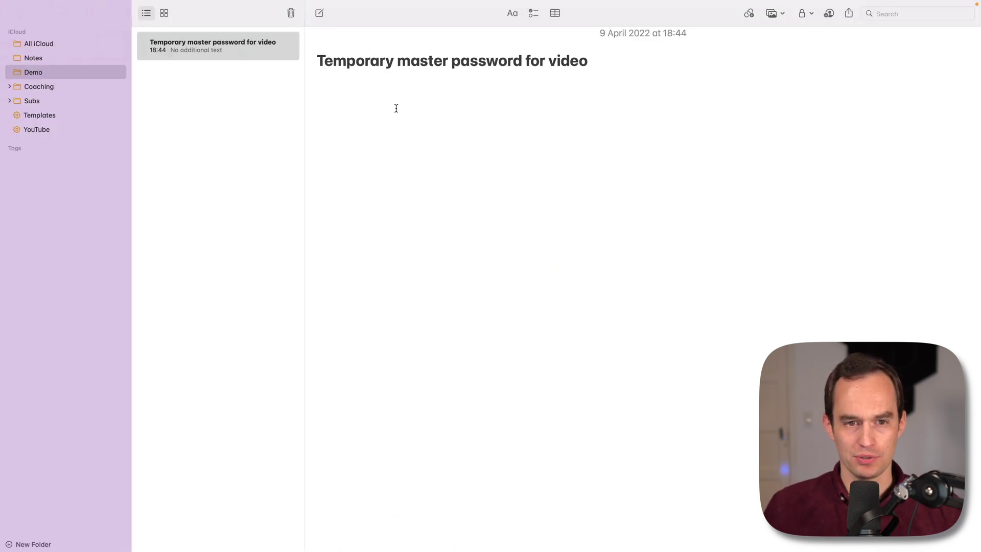
{"action": "key", "text": "super+v"}
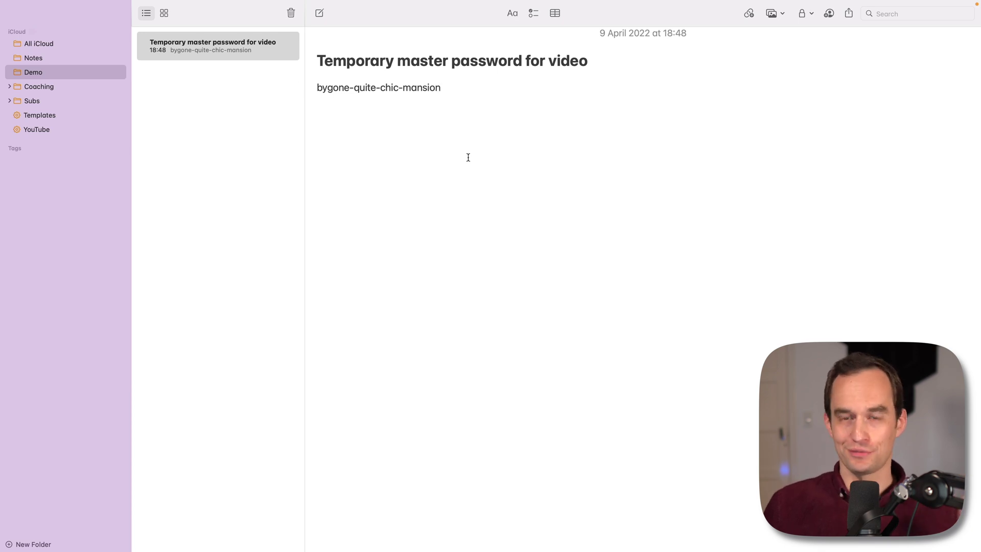
{"action": "key", "text": "super+Tab"}
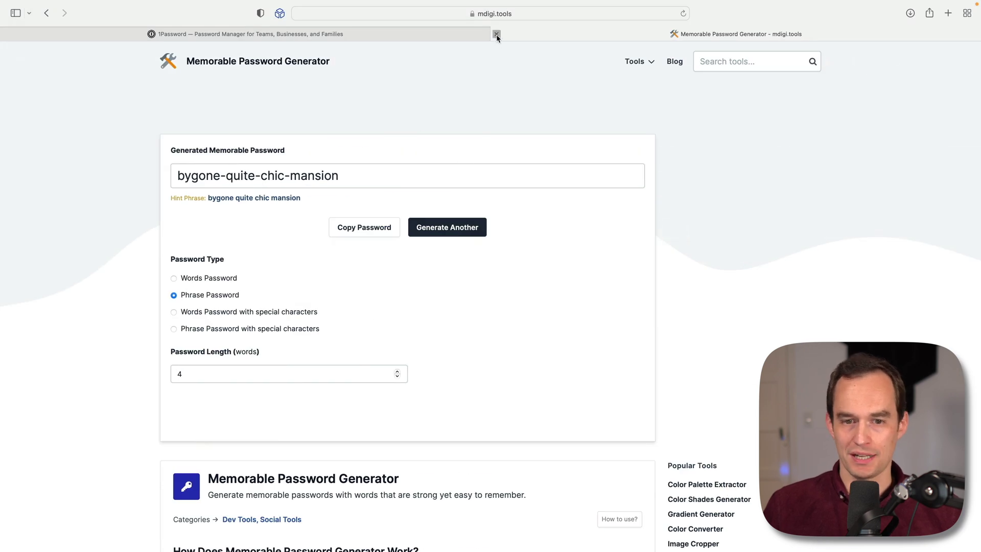
Step: Set the copied phrase as master password in both fields and create the account without a card
{"action": "left_click", "coordinate": [496, 34]}
{"action": "left_click", "coordinate": [446, 173]}
{"action": "key", "text": "super+v"}
{"action": "left_click", "coordinate": [470, 214]}
{"action": "key", "text": "super+v"}
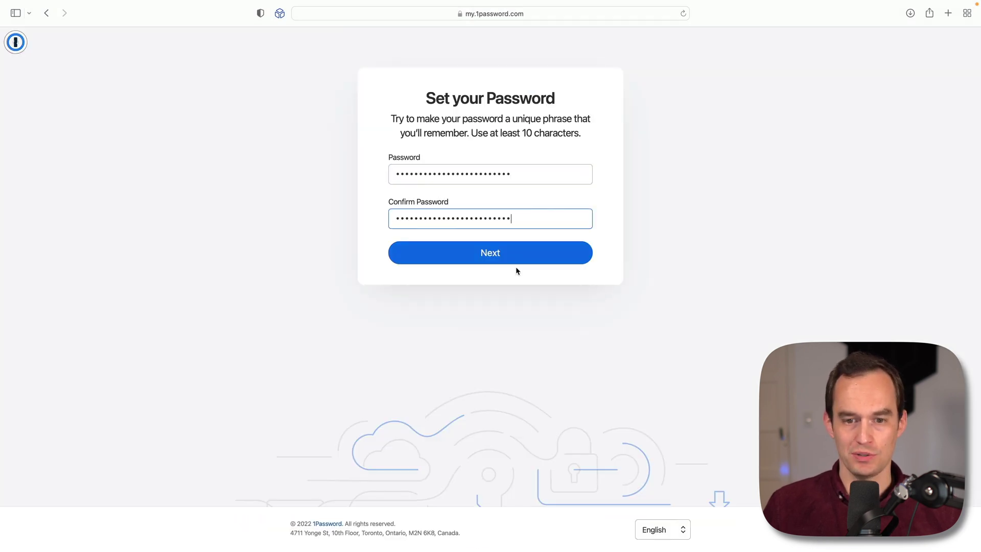
{"action": "left_click", "coordinate": [515, 258]}
{"action": "scroll", "coordinate": [555, 193], "scroll_direction": "down", "scroll_amount": 1}
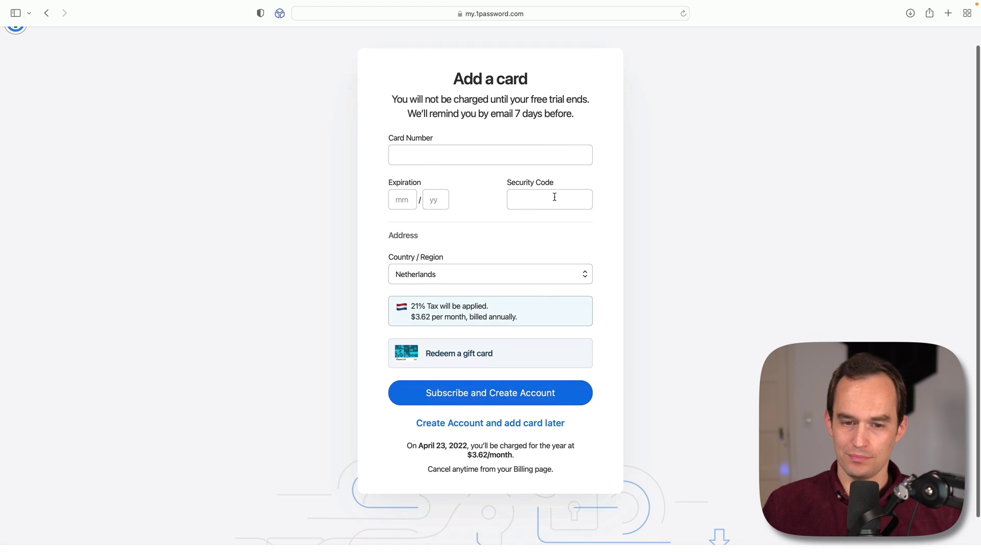
{"action": "left_click", "coordinate": [494, 424]}
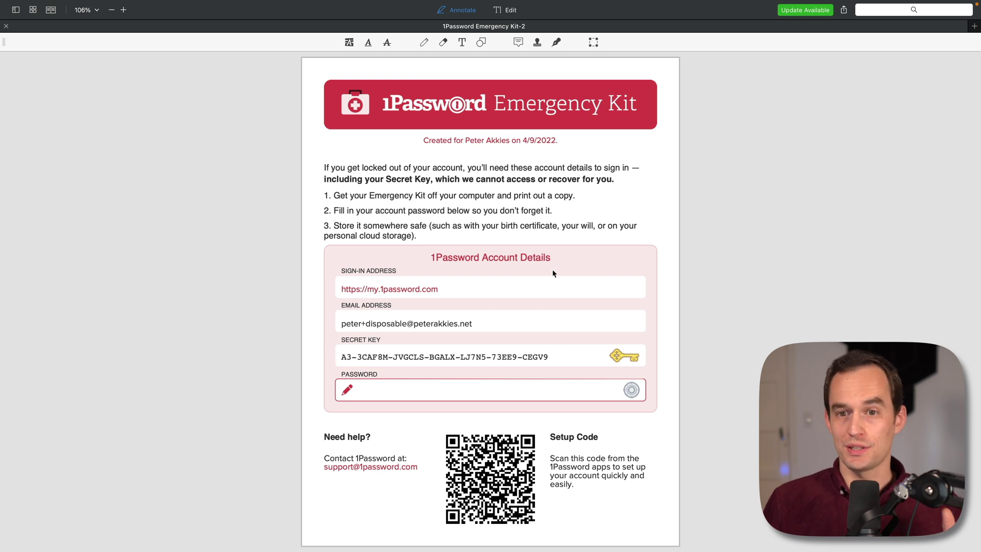
{"action": "key", "text": "super+p"}
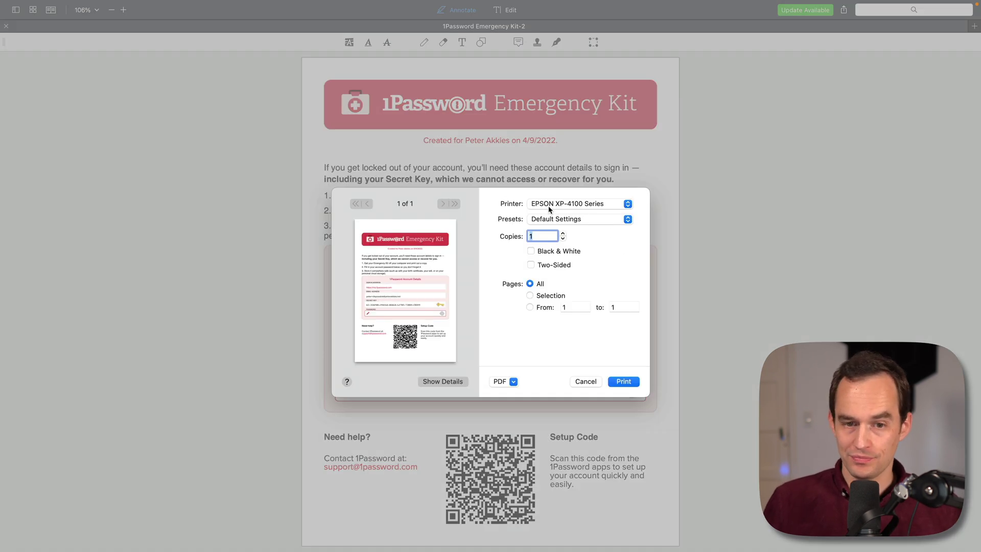
{"action": "left_click", "coordinate": [586, 382]}
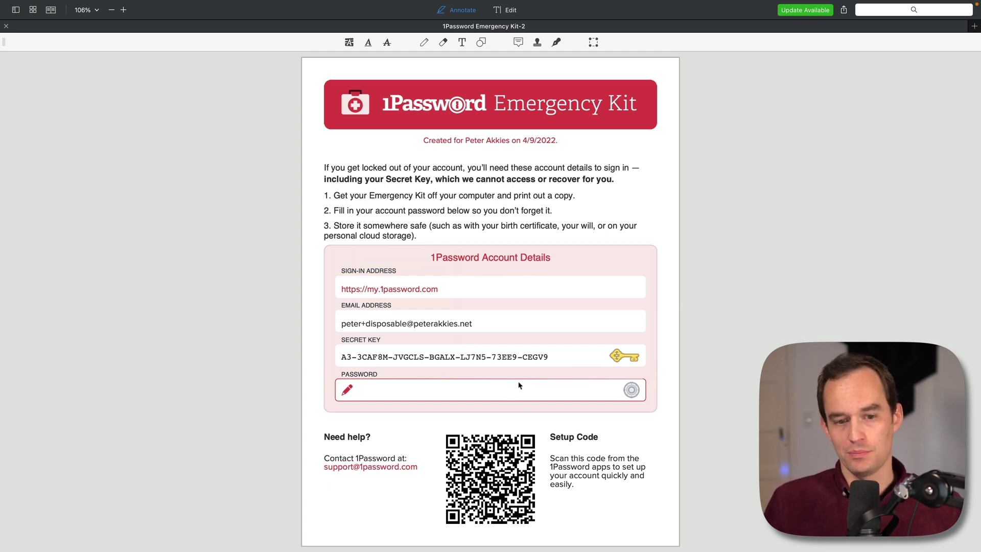
{"action": "key", "text": "super+Tab"}
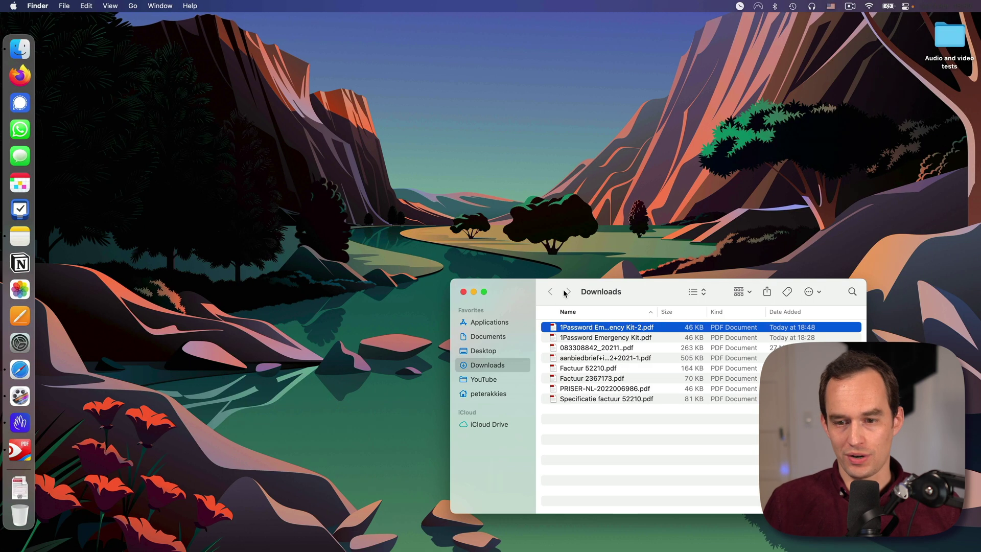
{"action": "left_click", "coordinate": [509, 336]}
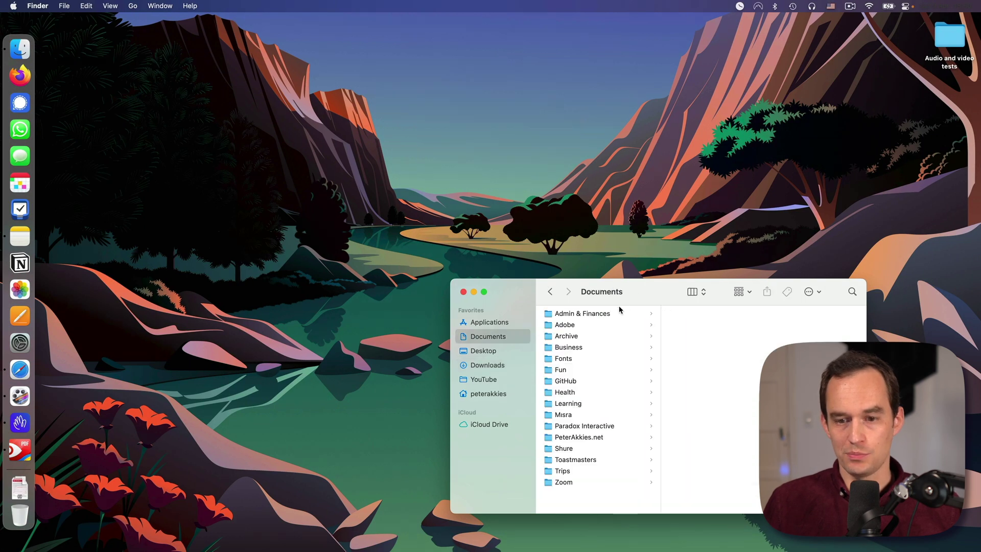
{"action": "left_click_drag", "start_coordinate": [668, 418], "coordinate": [337, 238]}
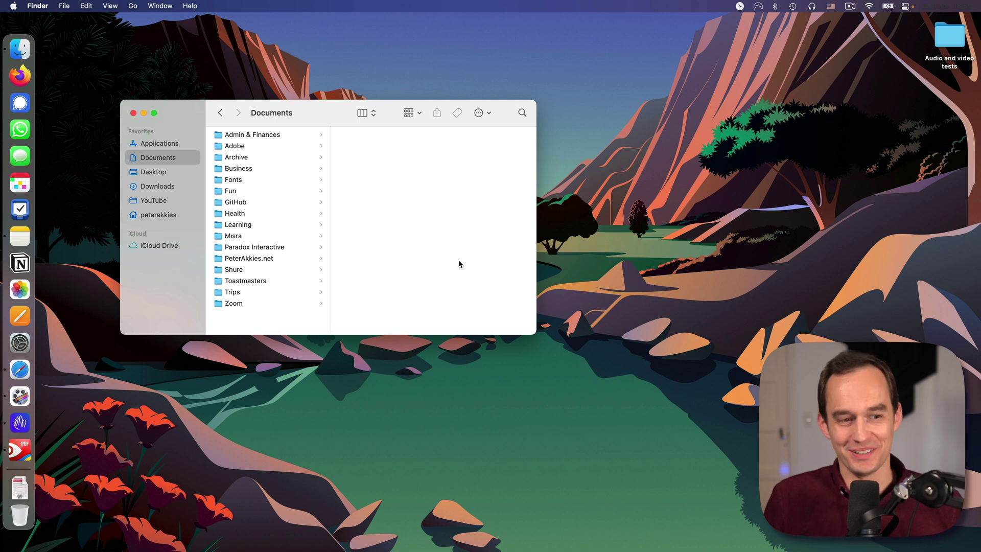
{"action": "left_click", "coordinate": [21, 449]}
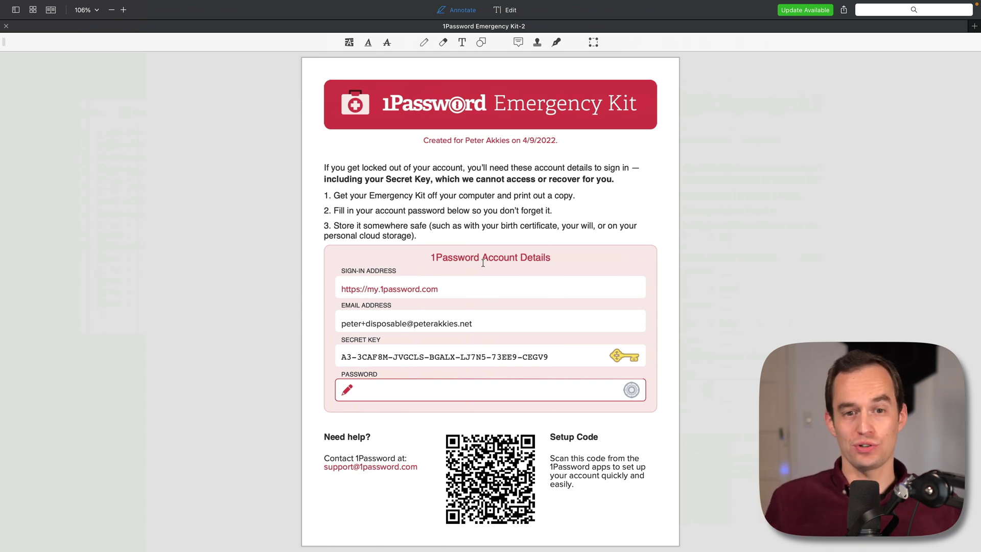
{"action": "key", "text": "super+Tab"}
{"action": "key", "text": "super+Tab"}
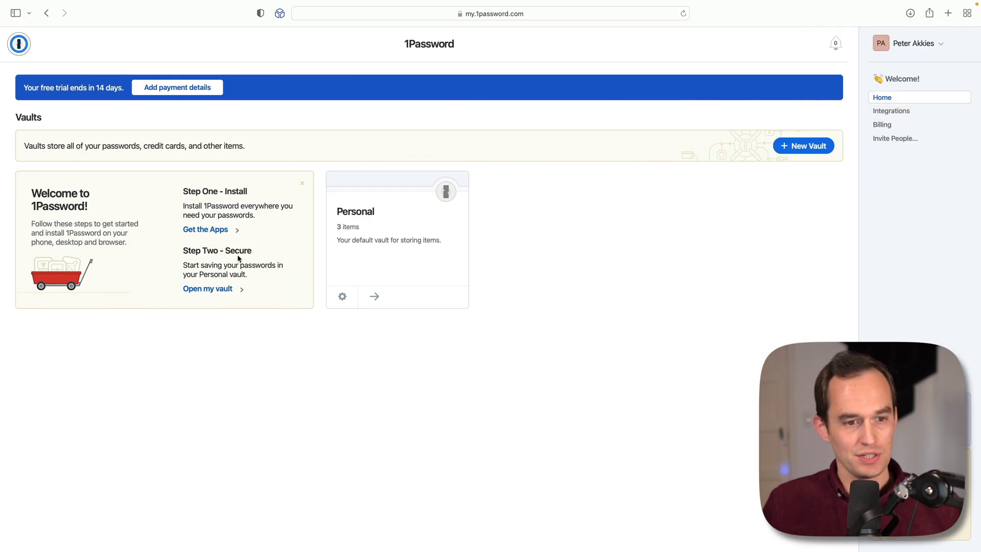
Step: Download and install 1Password for Mac, dismissing the leftover-installer Trash prompt
{"action": "left_click", "coordinate": [200, 229]}
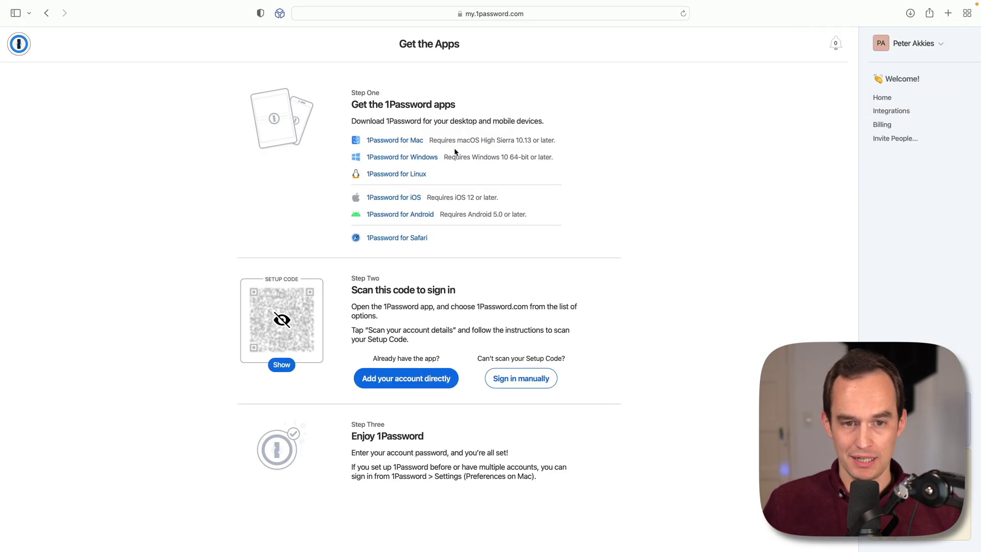
{"action": "left_click", "coordinate": [395, 141]}
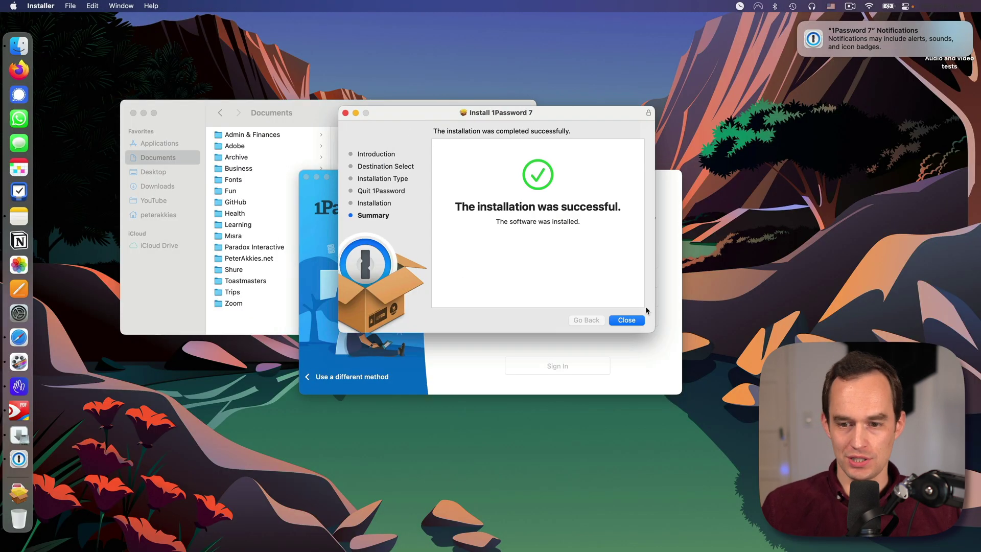
{"action": "left_click", "coordinate": [634, 320]}
{"action": "key", "text": "Return"}
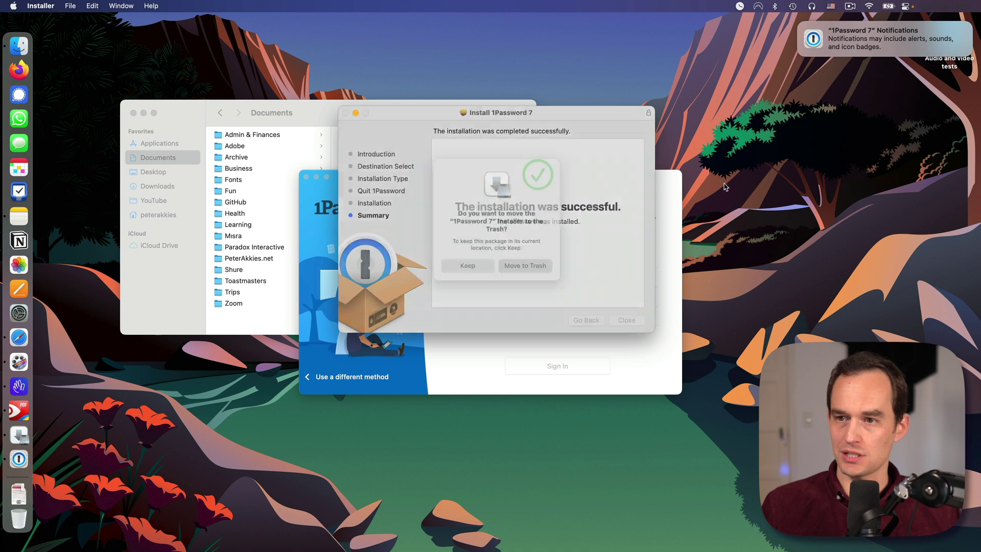
{"action": "left_click_drag", "start_coordinate": [563, 182], "coordinate": [553, 134]}
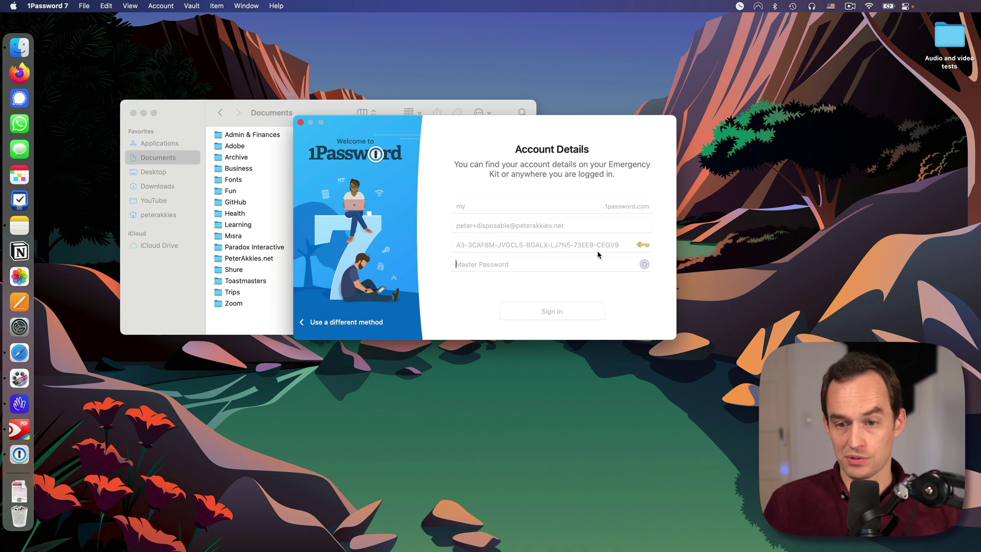
Step: Select the Secret Key line in the Emergency Kit PDF
{"action": "left_click", "coordinate": [19, 430]}
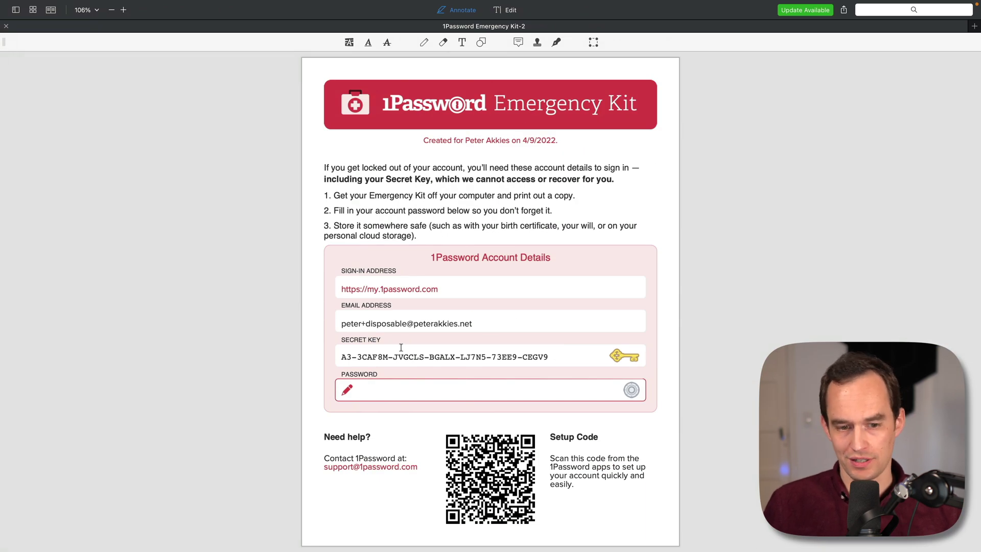
{"action": "triple_click", "coordinate": [342, 359]}
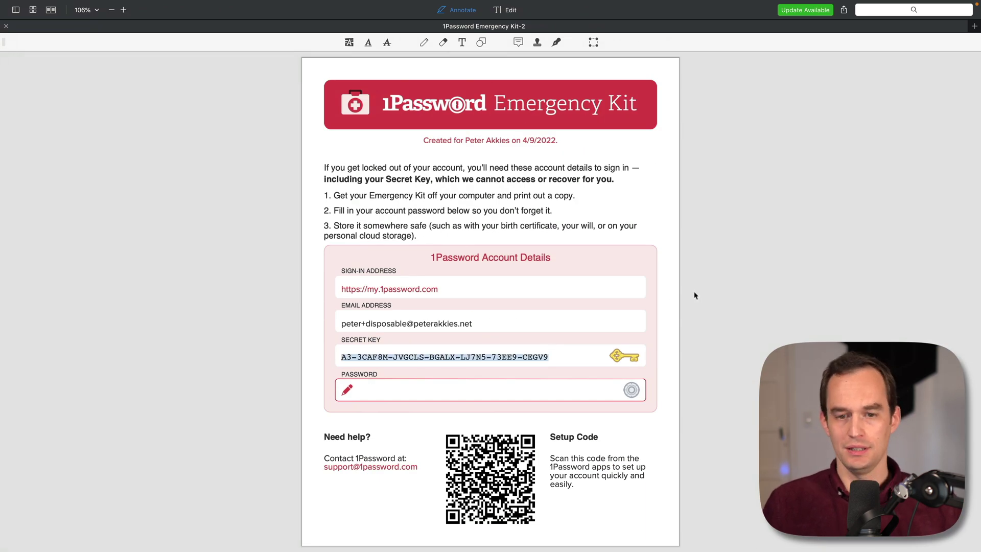
{"action": "key", "text": "super+Tab"}
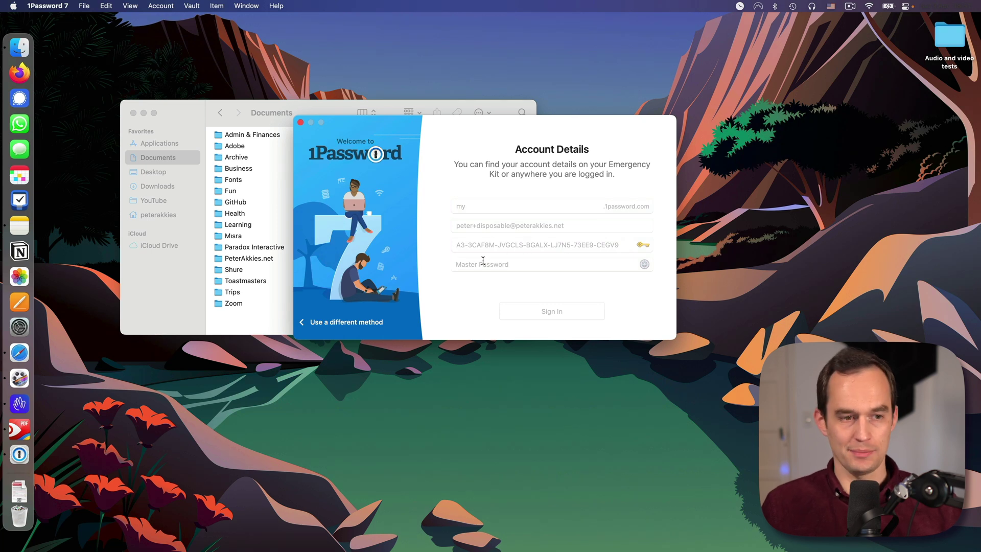
Step: Sign in with the temporary master password copied from the Notes note
{"action": "left_click", "coordinate": [20, 226]}
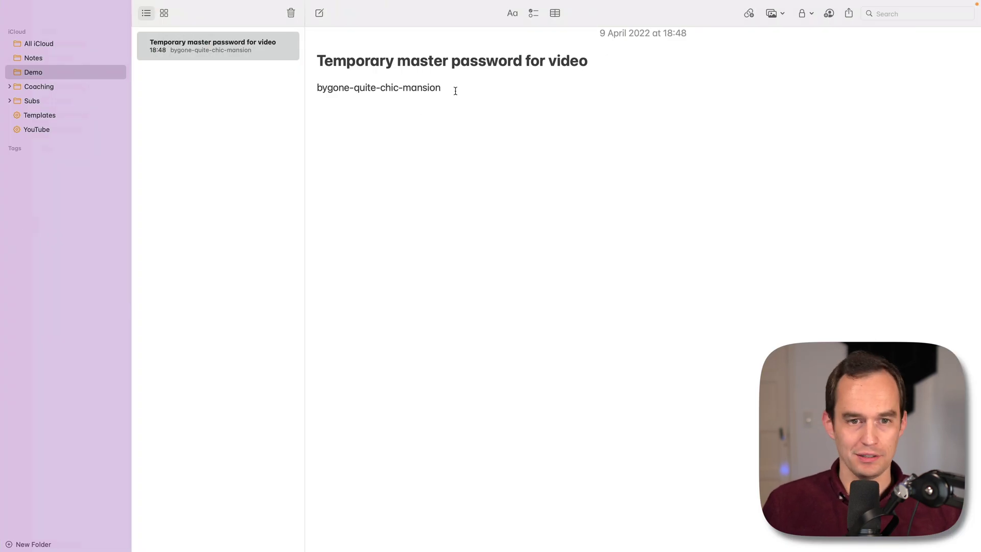
{"action": "left_click_drag", "start_coordinate": [455, 91], "coordinate": [316, 87]}
{"action": "key", "text": "super+c"}
{"action": "key", "text": "super+Tab"}
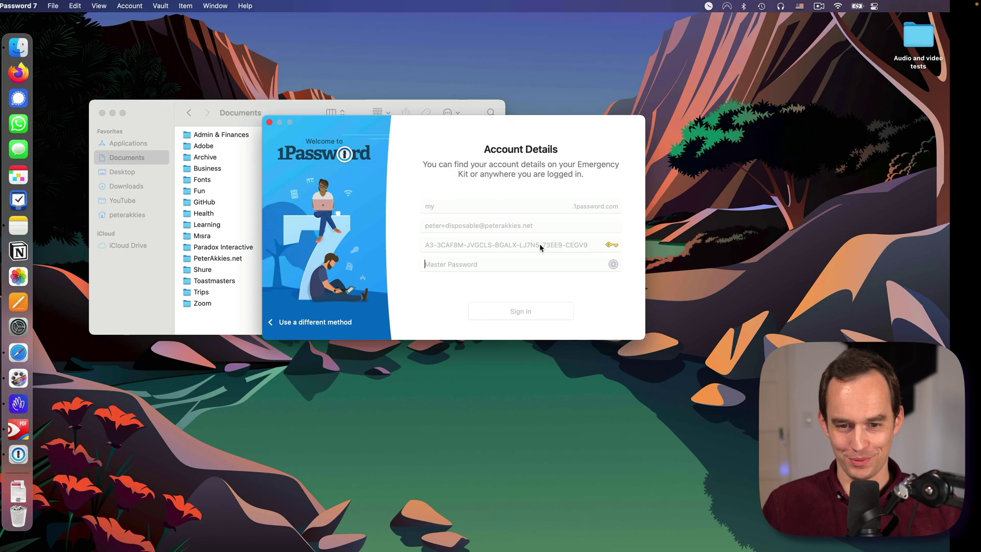
{"action": "key", "text": "super+v"}
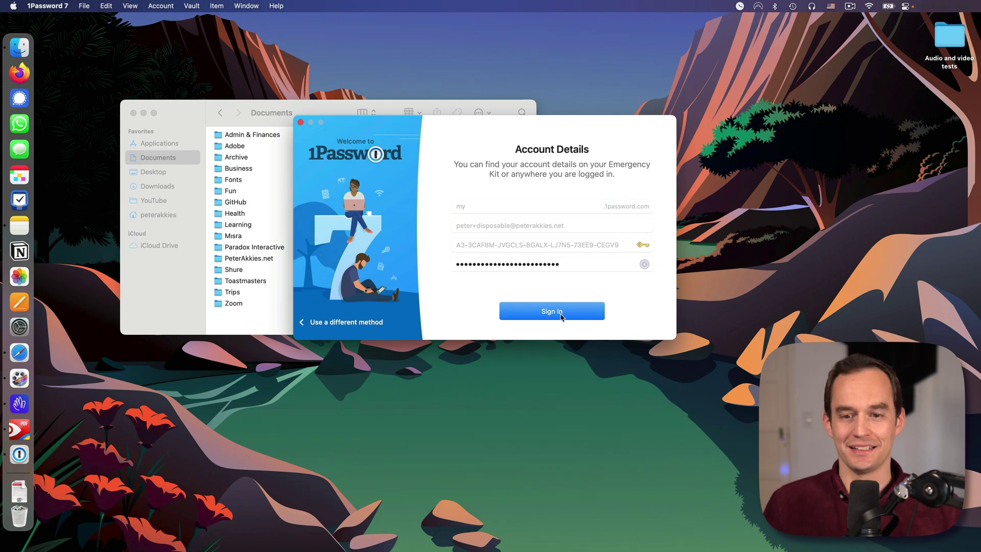
{"action": "left_click", "coordinate": [562, 313]}
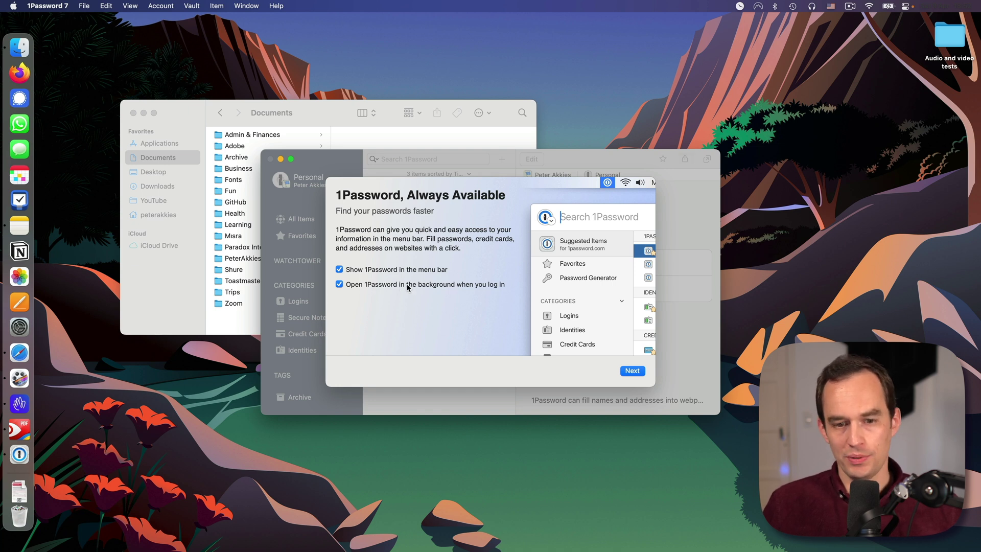
Step: Finish the first-run setup with Touch ID unlock left disabled
{"action": "left_click", "coordinate": [631, 372]}
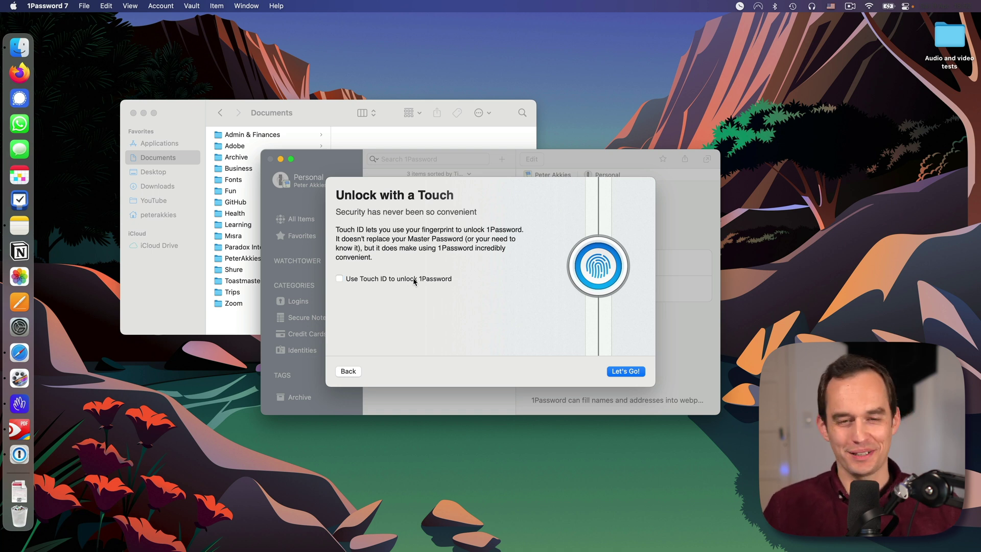
{"action": "left_click", "coordinate": [629, 371]}
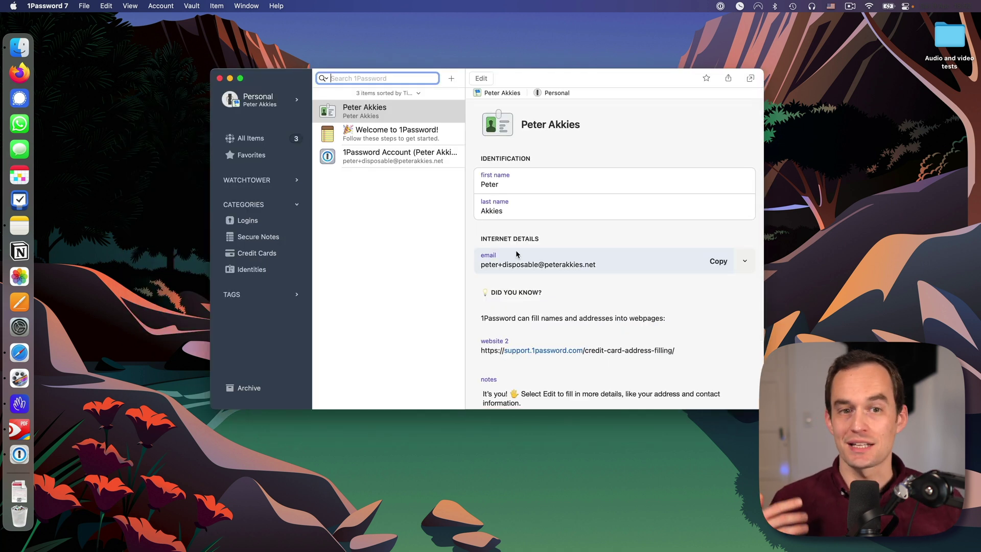
Step: Browse the Logins, Secure Notes and Credit Cards categories, ending on Logins
{"action": "key", "text": "Tab"}
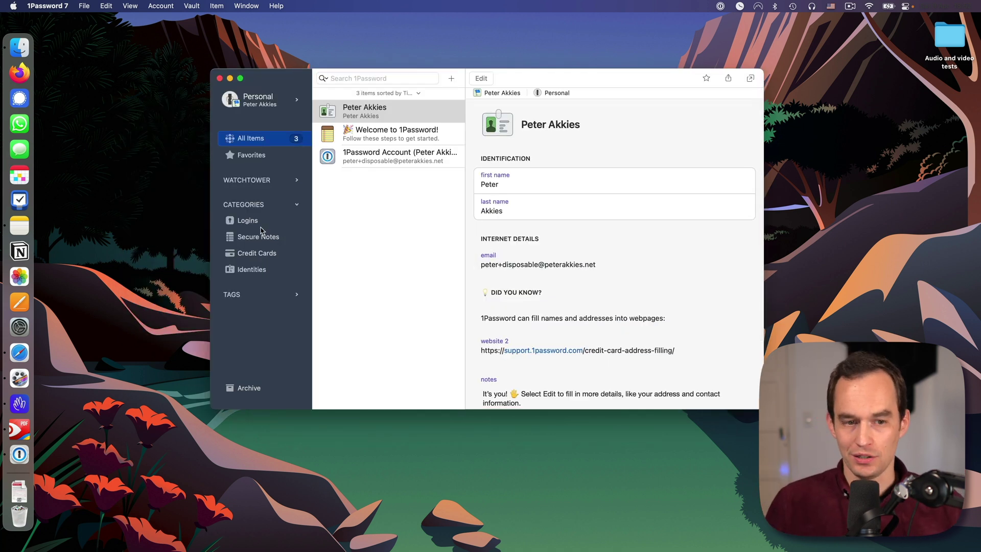
{"action": "left_click", "coordinate": [261, 225]}
{"action": "left_click", "coordinate": [285, 241]}
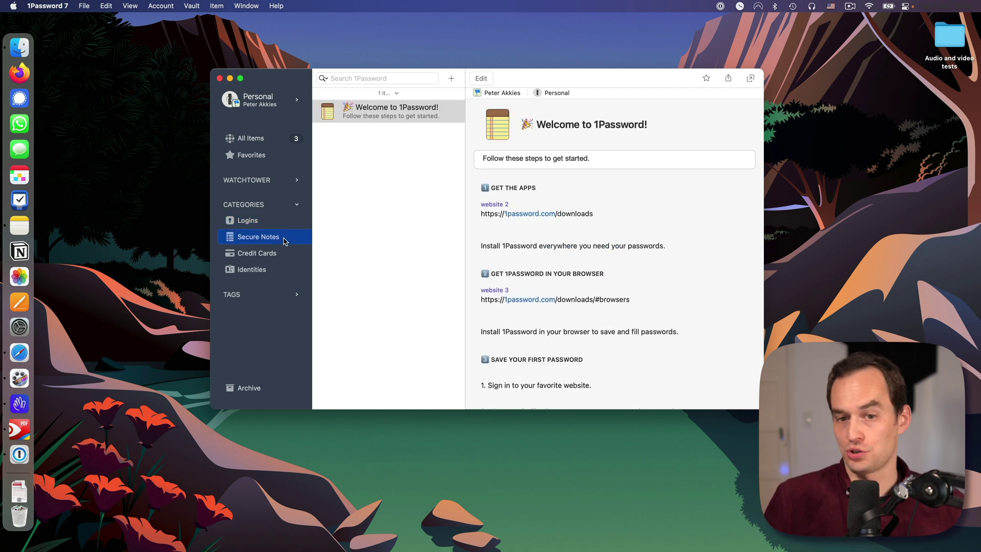
{"action": "left_click", "coordinate": [284, 259]}
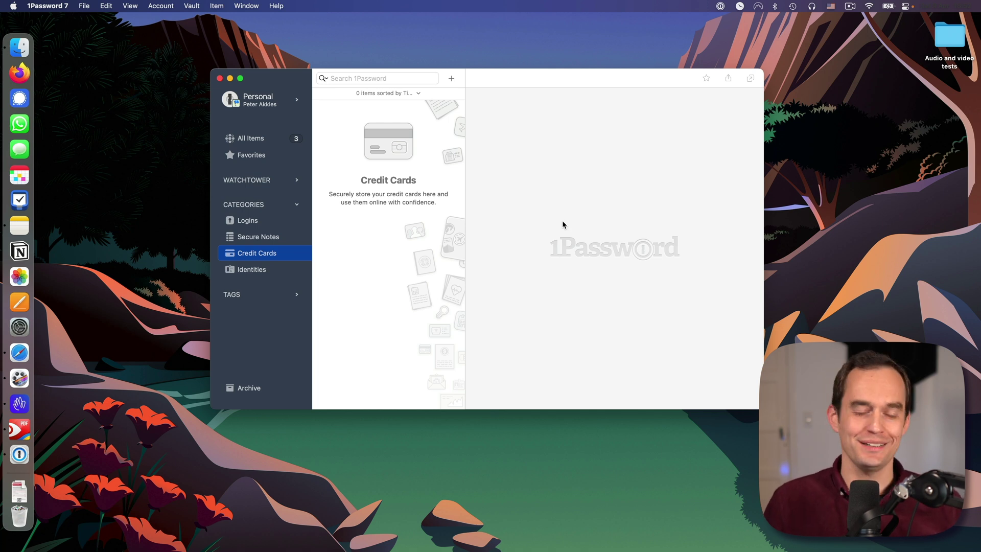
{"action": "left_click", "coordinate": [248, 221]}
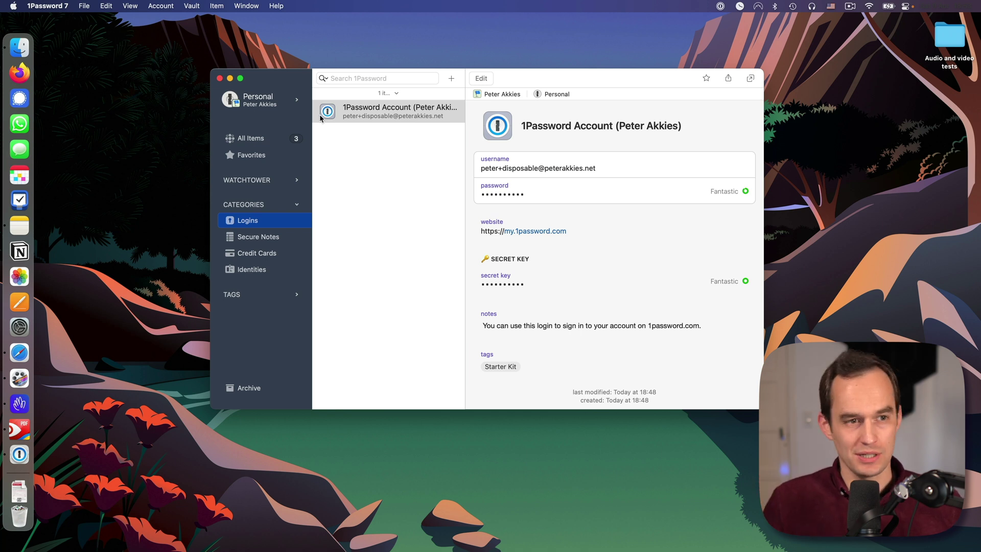
Step: Open 1Password Preferences on the Accounts pane
{"action": "left_click", "coordinate": [51, 6]}
{"action": "left_click", "coordinate": [464, 163]}
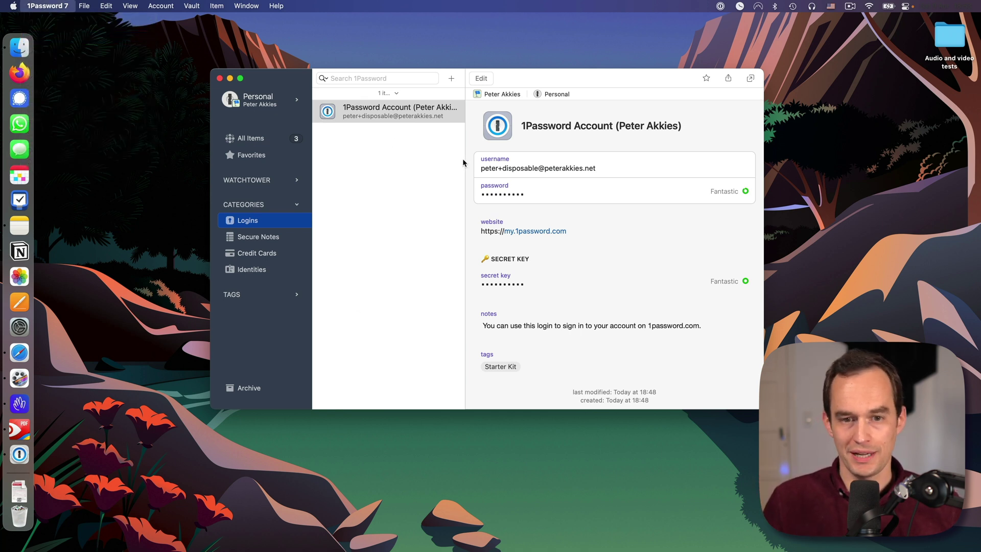
{"action": "key", "text": "super+comma"}
{"action": "left_click", "coordinate": [461, 131]}
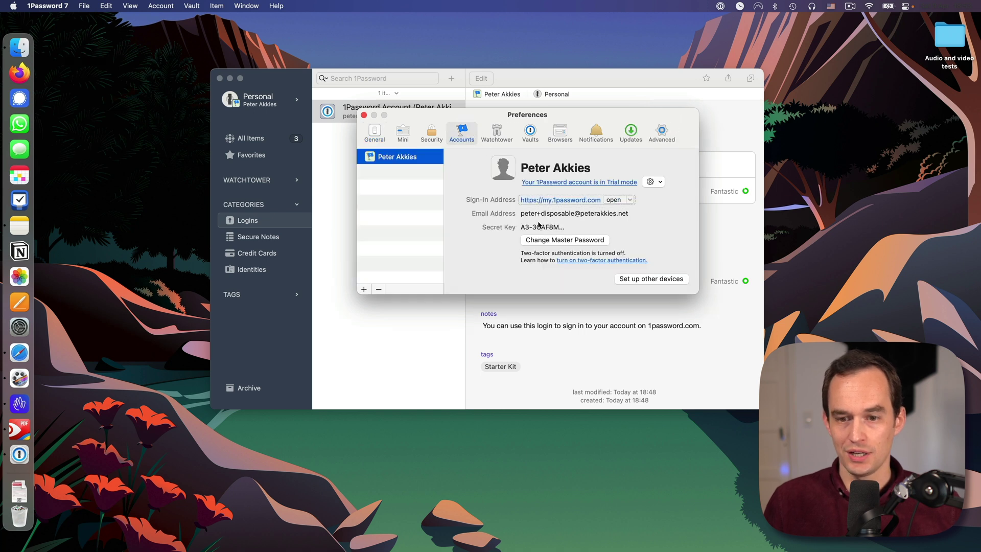
{"action": "left_click", "coordinate": [666, 280]}
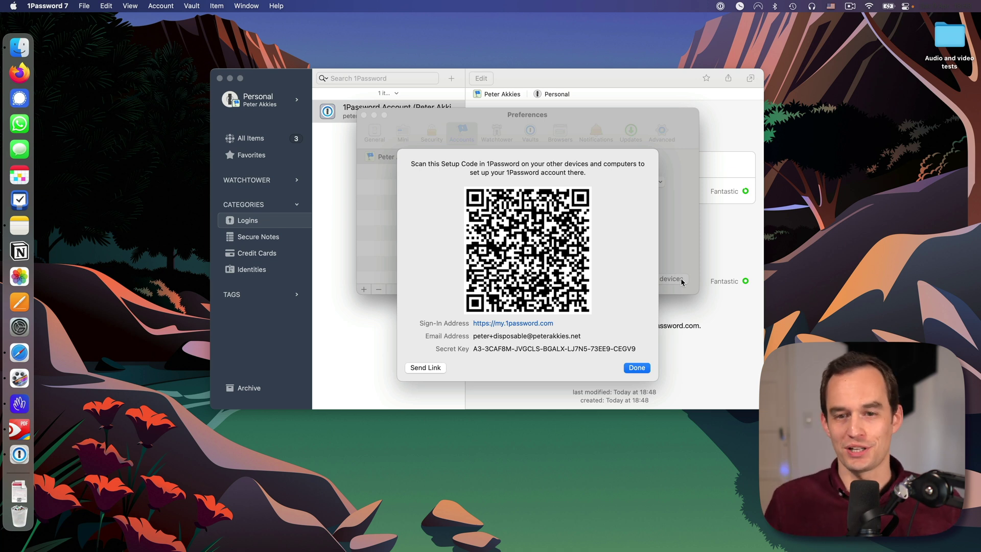
{"action": "left_click", "coordinate": [637, 368]}
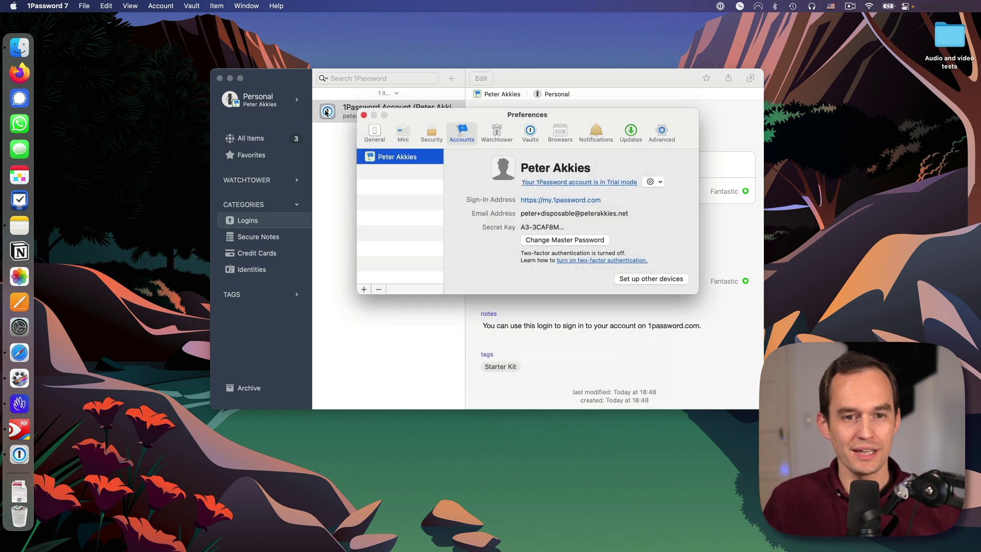
{"action": "left_click", "coordinate": [363, 115]}
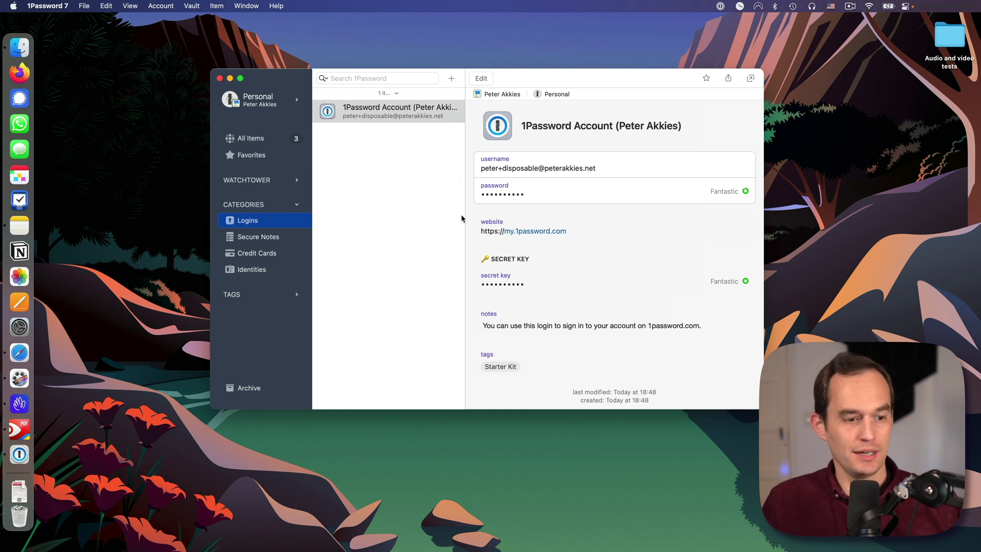
{"action": "left_click", "coordinate": [20, 352]}
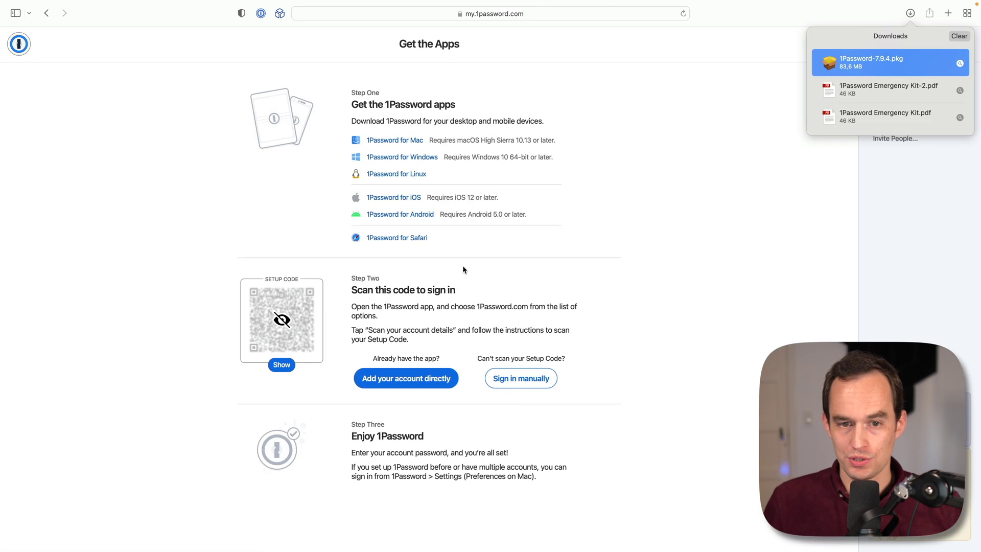
Step: Check in Safari's preferences that the 1Password 7.9.4 extension is enabled
{"action": "left_click", "coordinate": [603, 223]}
{"action": "key", "text": "super+t"}
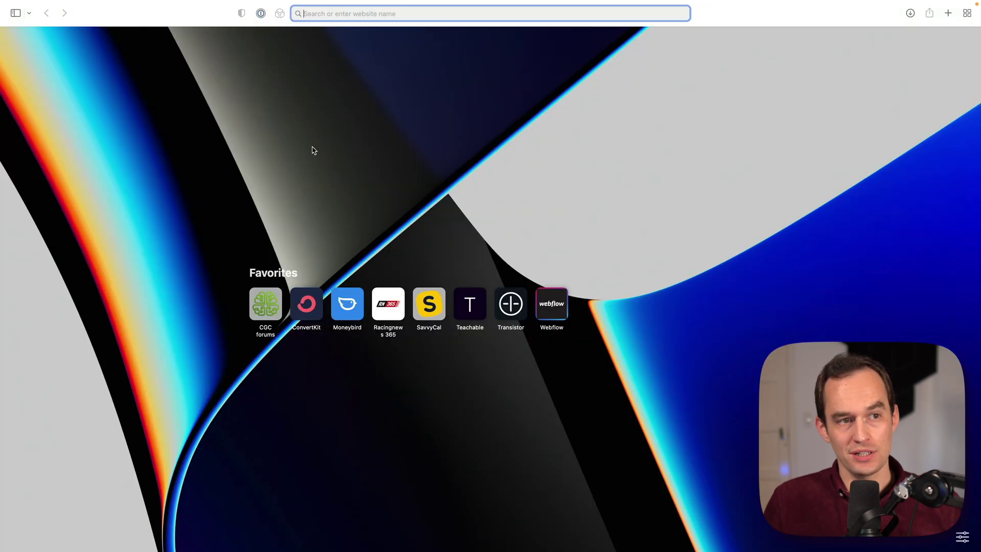
{"action": "left_click", "coordinate": [37, 5]}
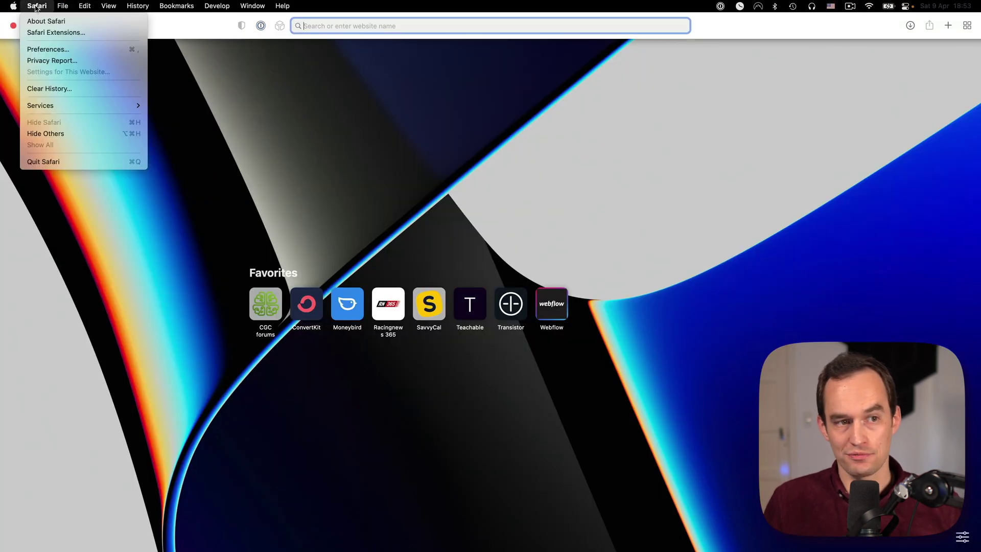
{"action": "left_click", "coordinate": [60, 49]}
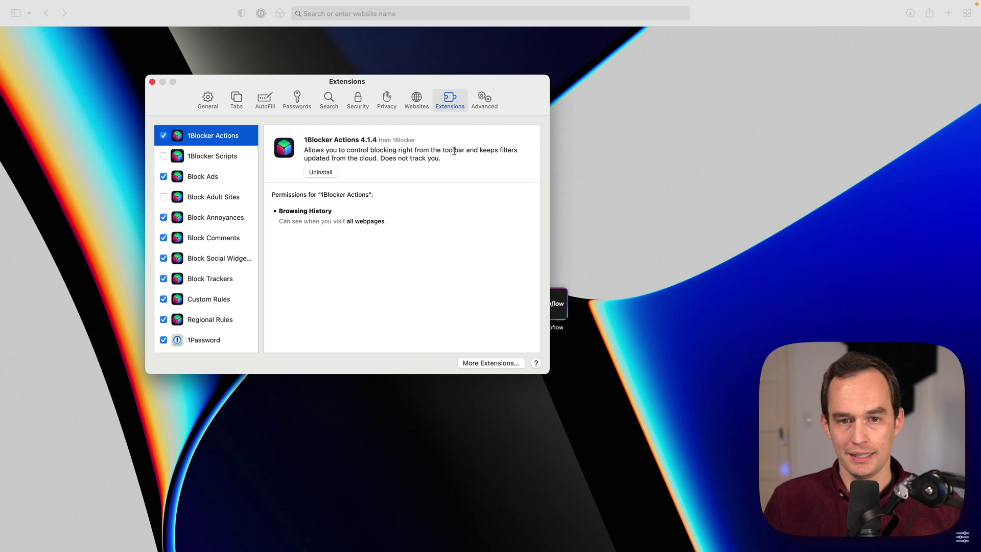
{"action": "scroll", "coordinate": [187, 297], "scroll_direction": "down", "scroll_amount": 3}
{"action": "left_click", "coordinate": [165, 285]}
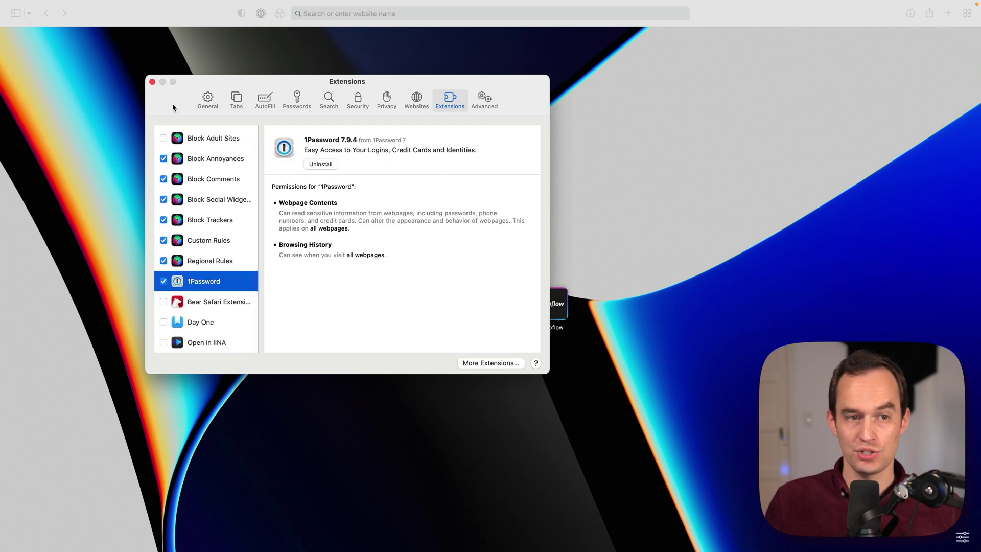
{"action": "left_click", "coordinate": [152, 82]}
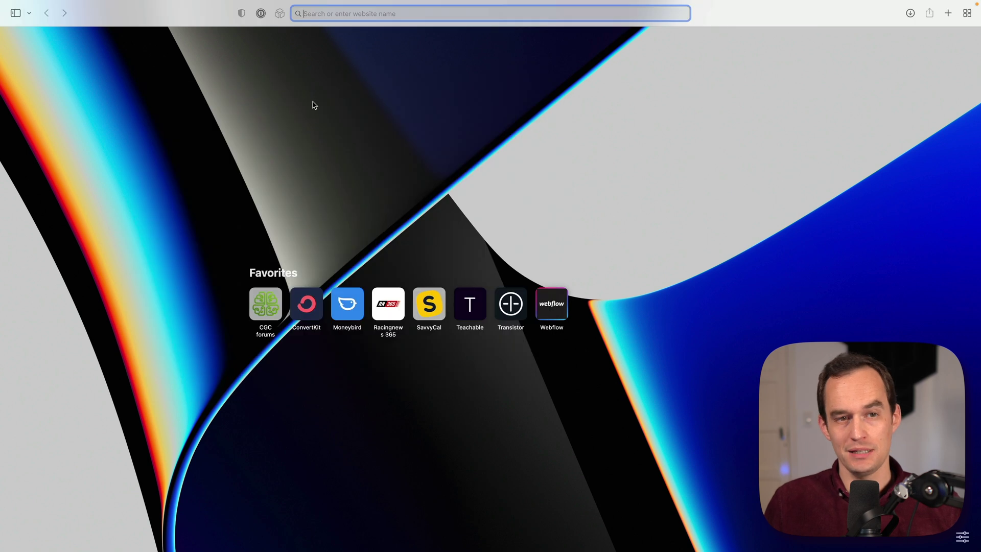
Step: Open and dismiss the 1Password popup, then quit Safari
{"action": "left_click", "coordinate": [260, 14]}
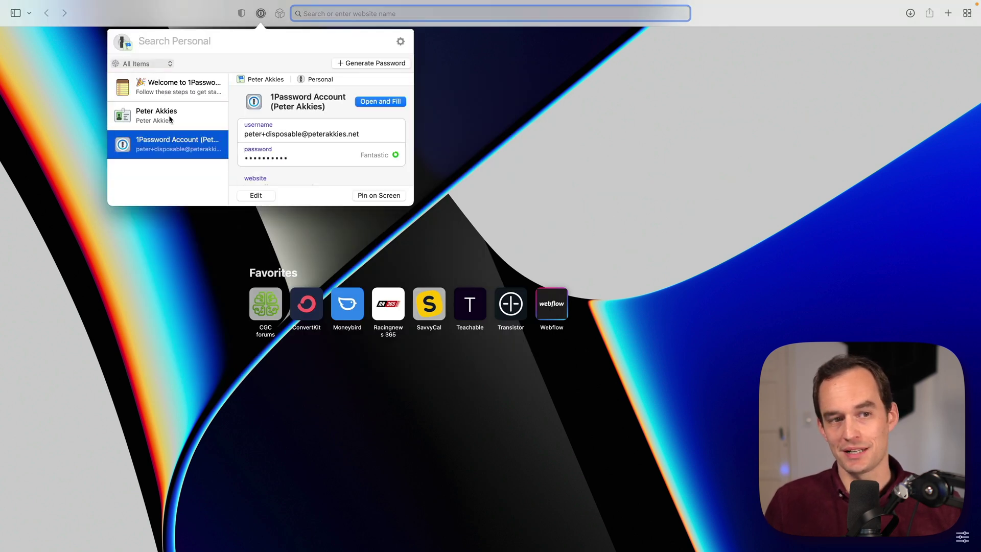
{"action": "left_click", "coordinate": [500, 154]}
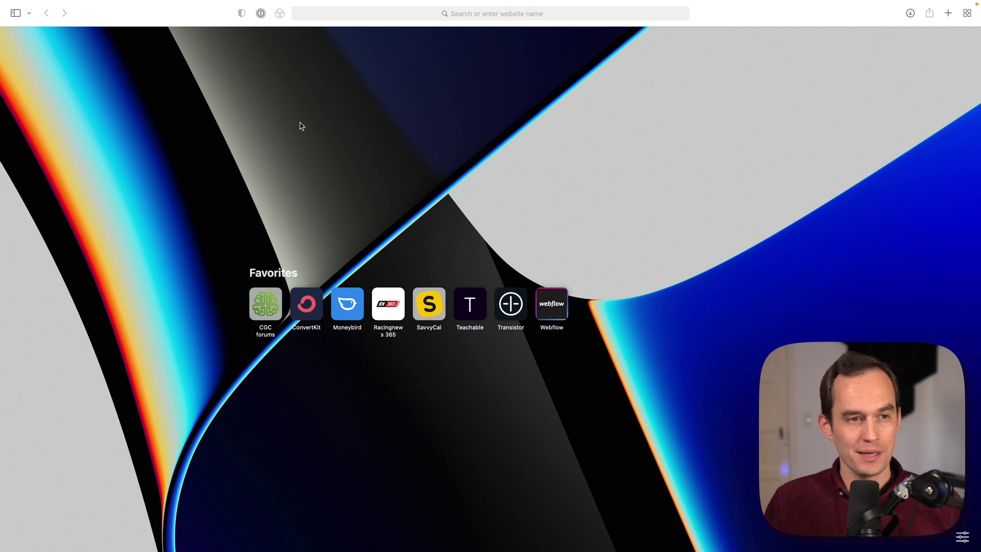
{"action": "mouse_move", "coordinate": [124, 4]}
{"action": "left_click", "coordinate": [37, 2]}
{"action": "left_click", "coordinate": [60, 160]}
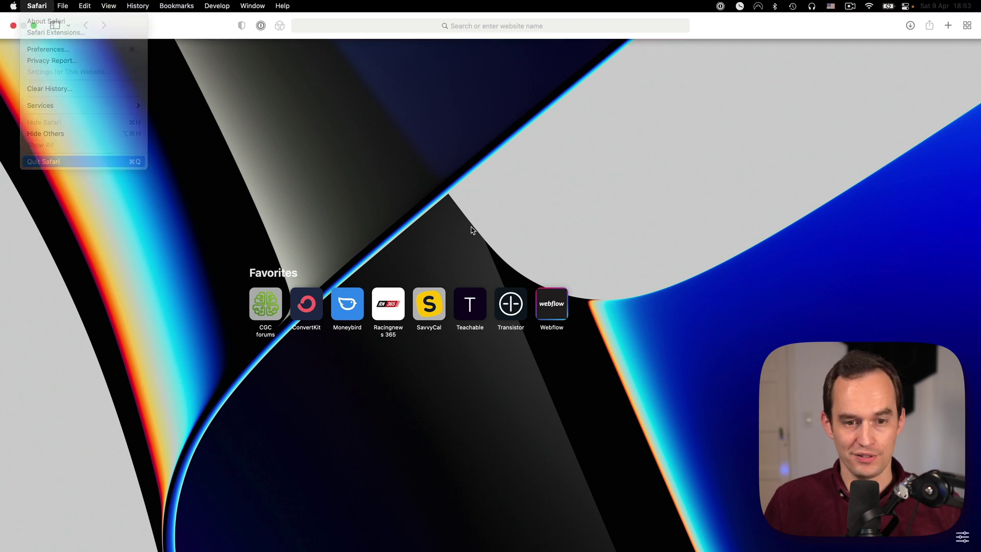
Step: Search '1password firefox' and install the 1Password add-on, allowing it in private windows
{"action": "left_click", "coordinate": [20, 72]}
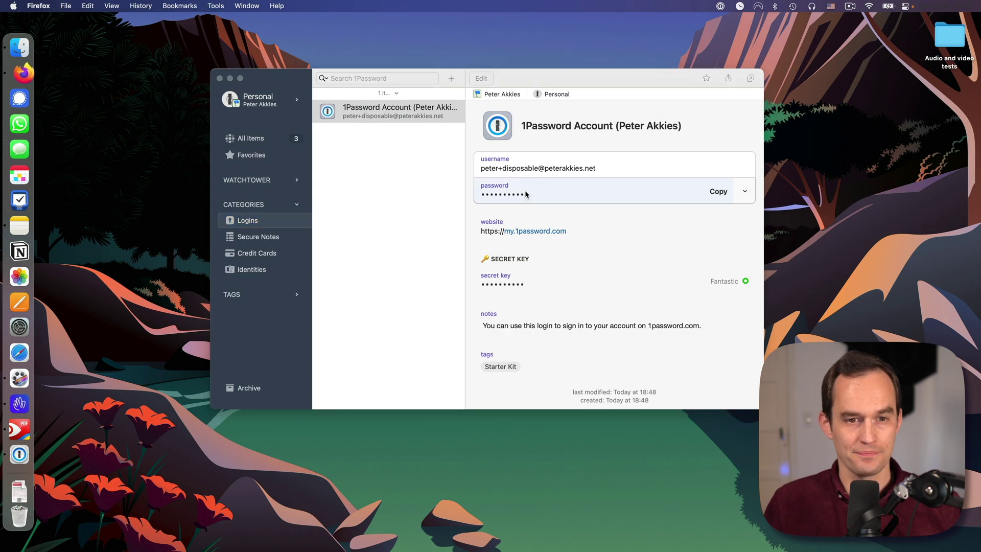
{"action": "key", "text": "ctrl+super+f"}
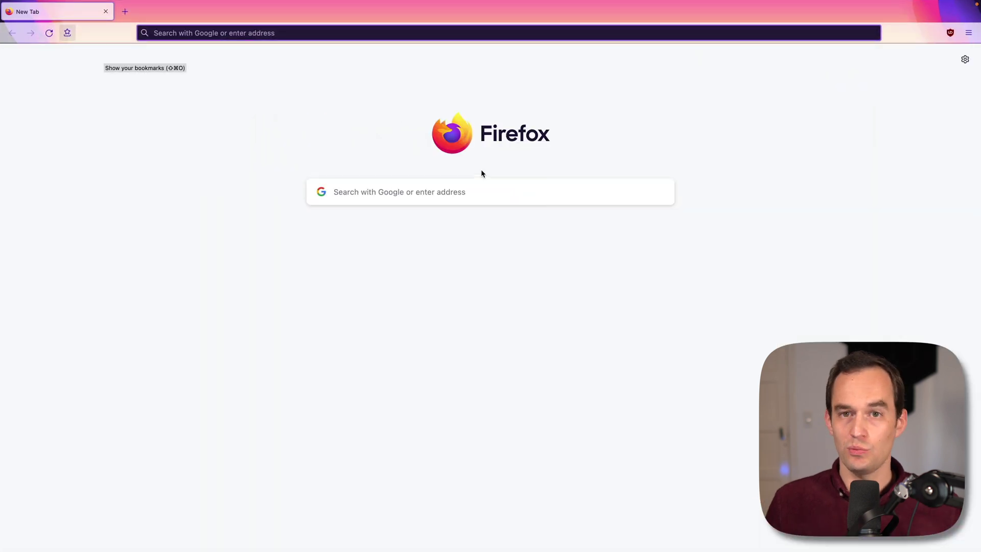
{"action": "type", "text": "1password "}
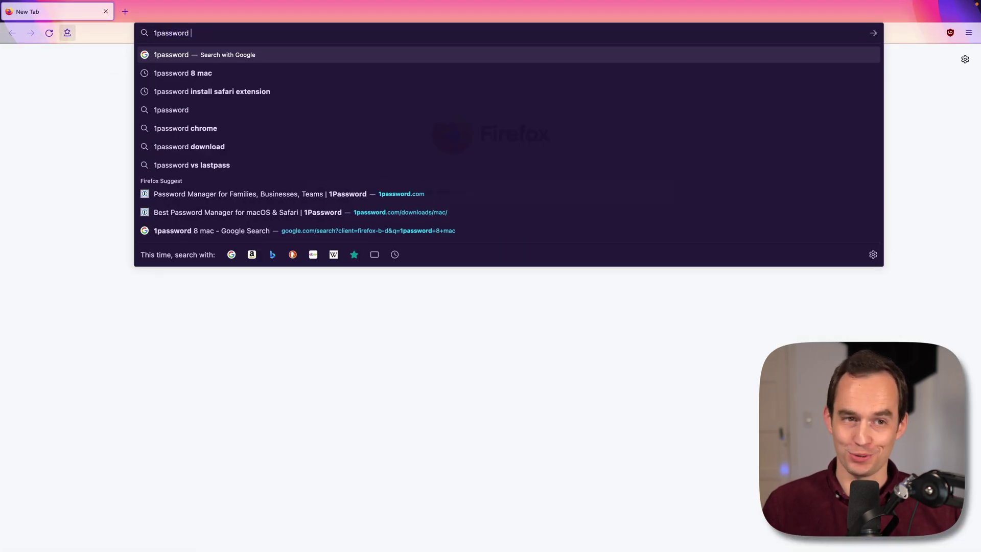
{"action": "type", "text": "firefox"}
{"action": "key", "text": "Return"}
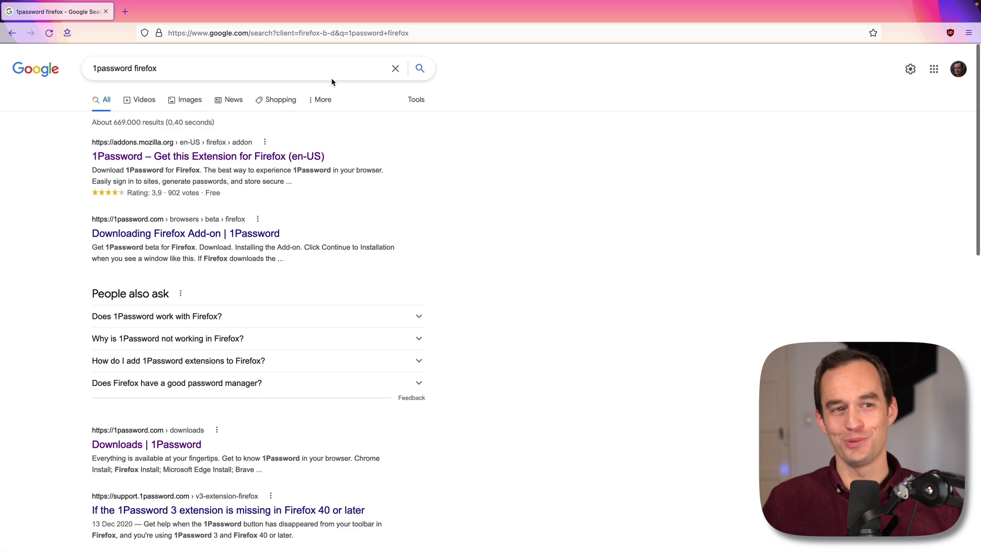
{"action": "left_click", "coordinate": [215, 157]}
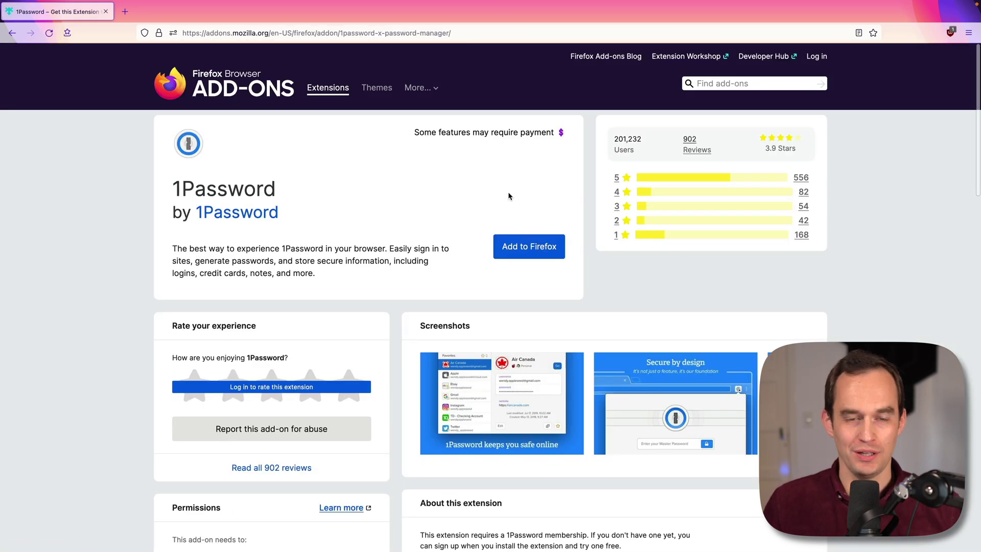
{"action": "left_click", "coordinate": [527, 246]}
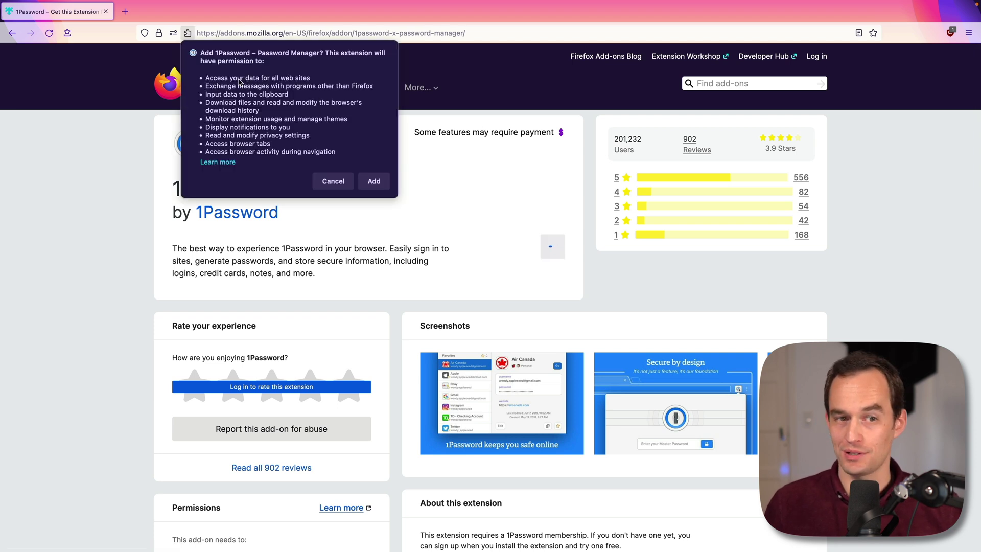
{"action": "left_click", "coordinate": [373, 183]}
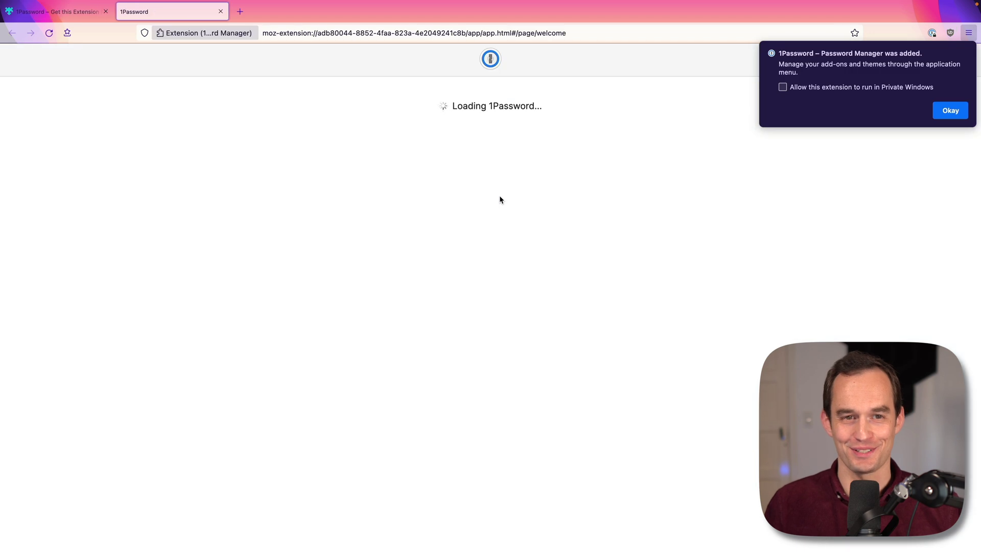
{"action": "left_click", "coordinate": [783, 87]}
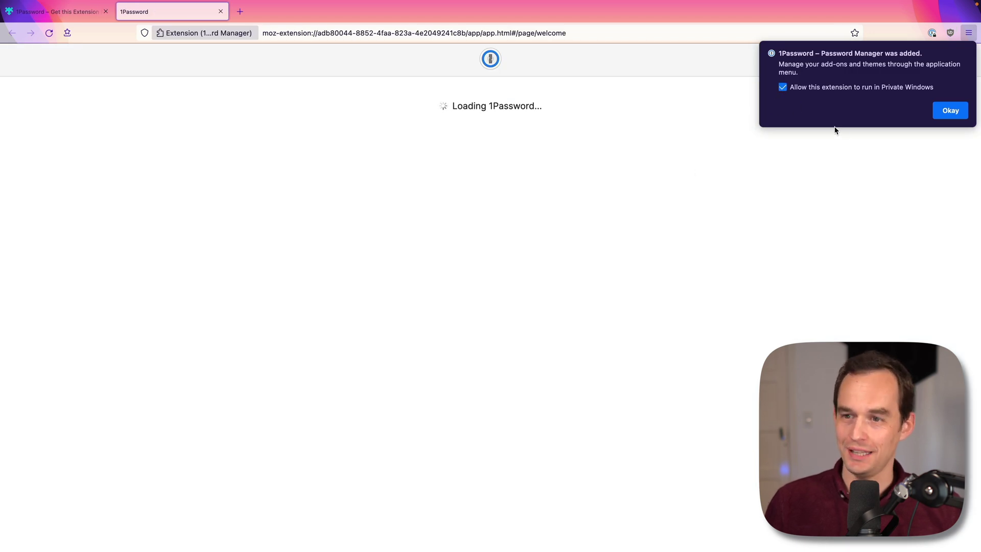
{"action": "left_click", "coordinate": [951, 111]}
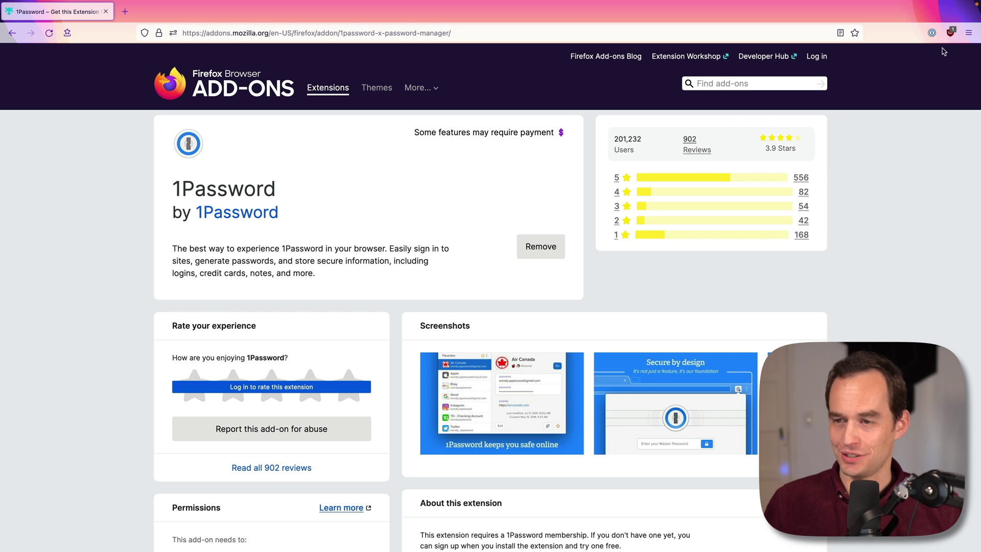
Step: In a new full-screen window, open the 1Password popup to view the login and identity items
{"action": "left_click", "coordinate": [933, 34]}
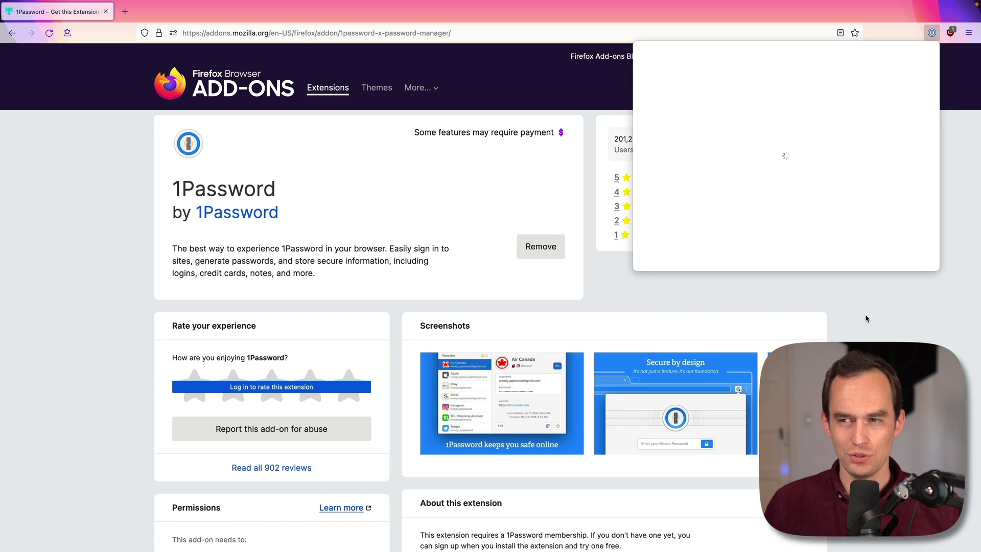
{"action": "left_click", "coordinate": [932, 33]}
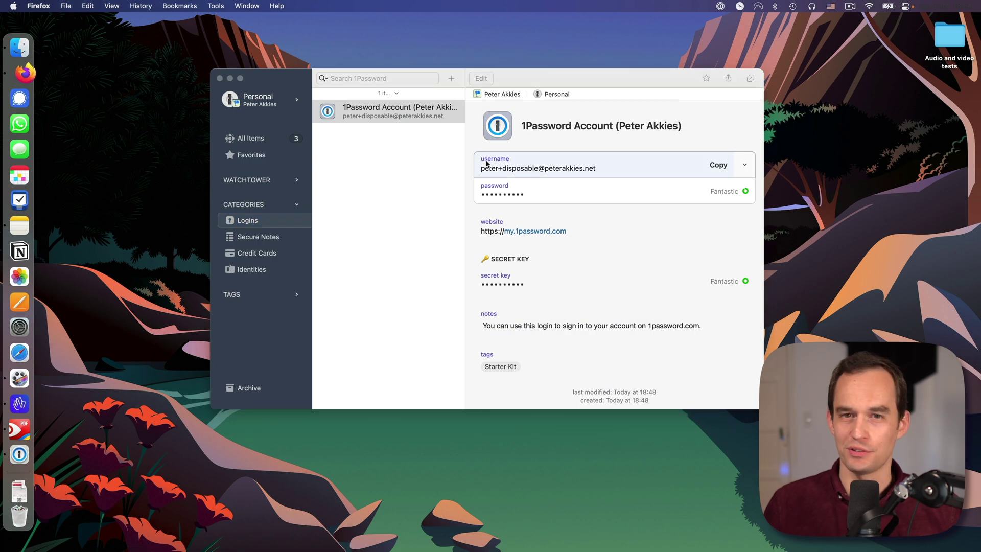
{"action": "key", "text": "super+n"}
{"action": "key", "text": "ctrl+super+f"}
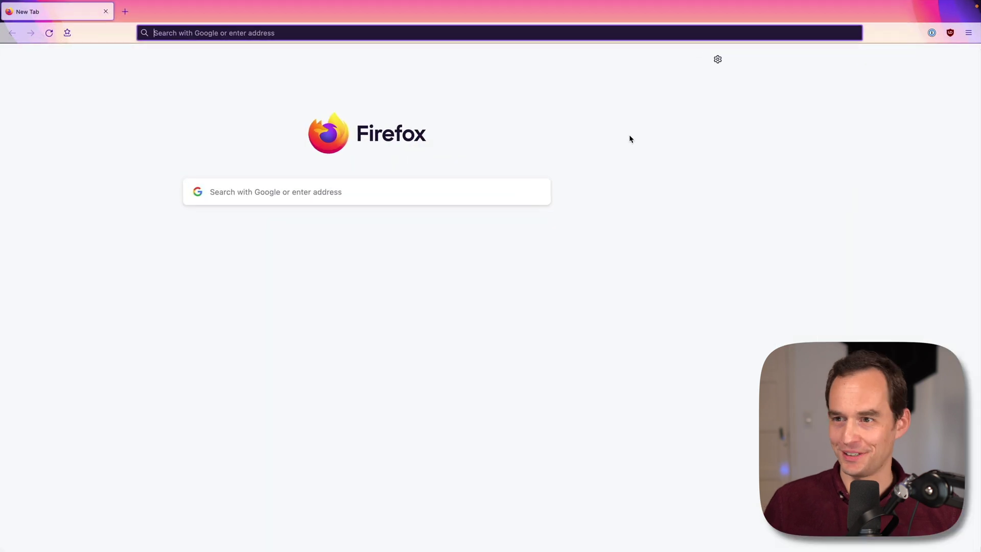
{"action": "left_click", "coordinate": [932, 33]}
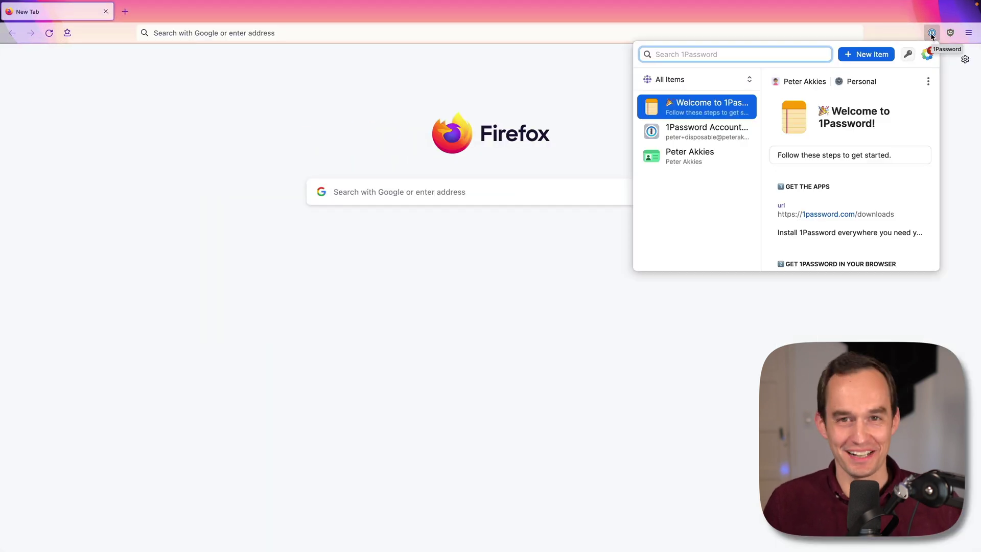
{"action": "left_click", "coordinate": [673, 134]}
{"action": "left_click", "coordinate": [687, 159]}
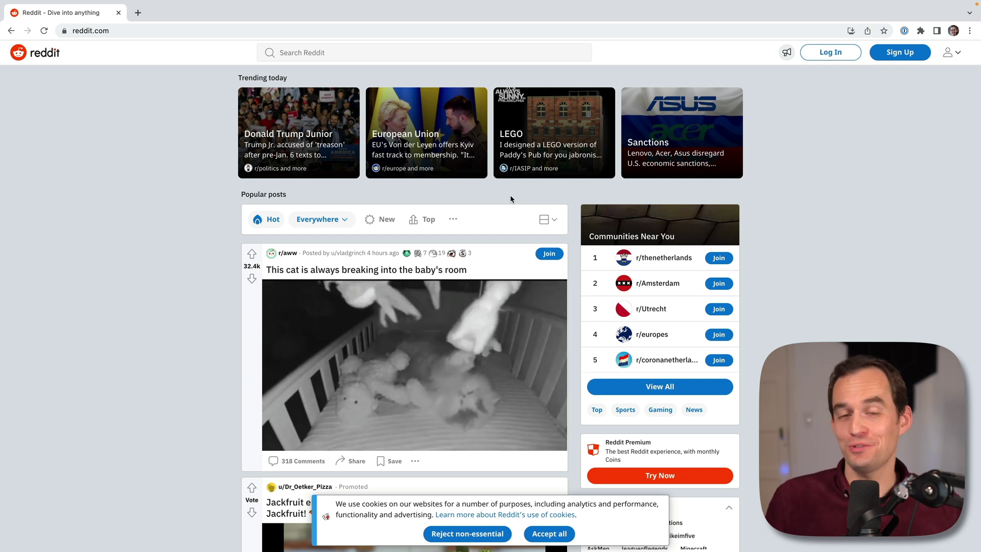
Step: Start a new Reddit account and enter the sign-up email address
{"action": "left_click", "coordinate": [902, 55]}
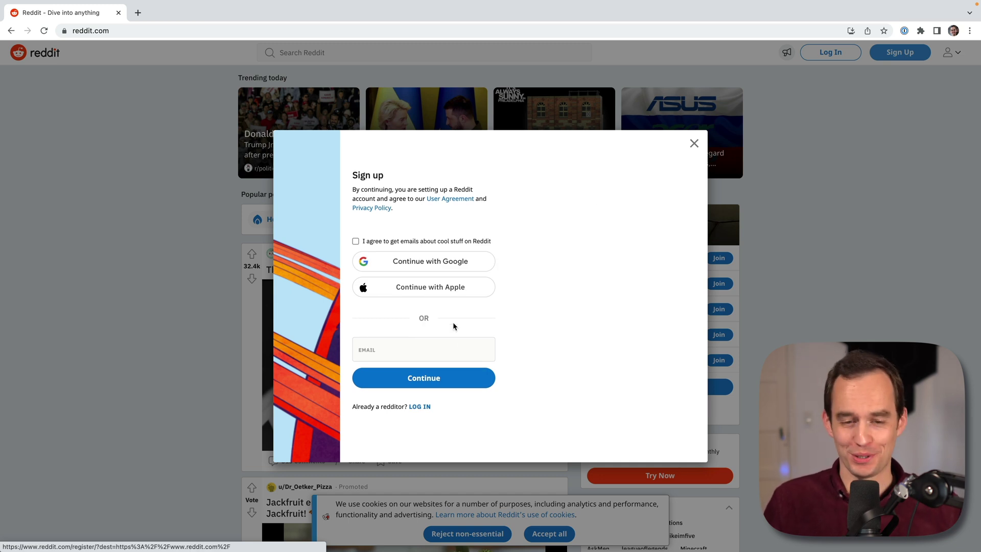
{"action": "left_click", "coordinate": [443, 348]}
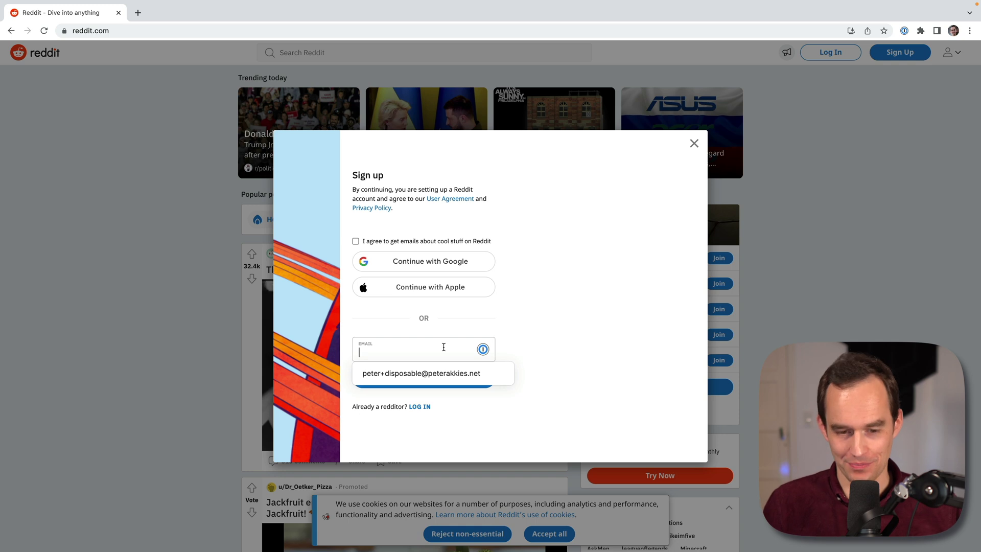
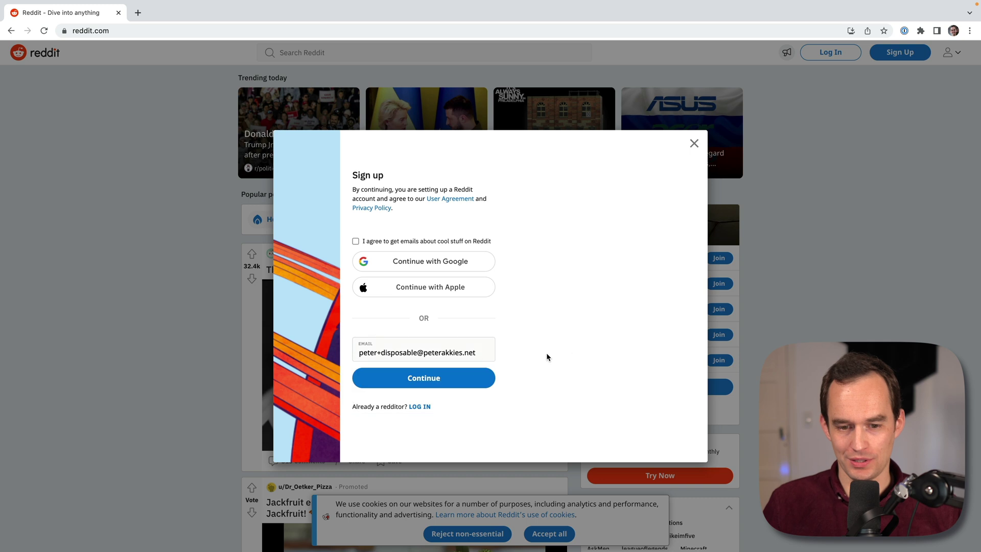
{"action": "left_click", "coordinate": [460, 377]}
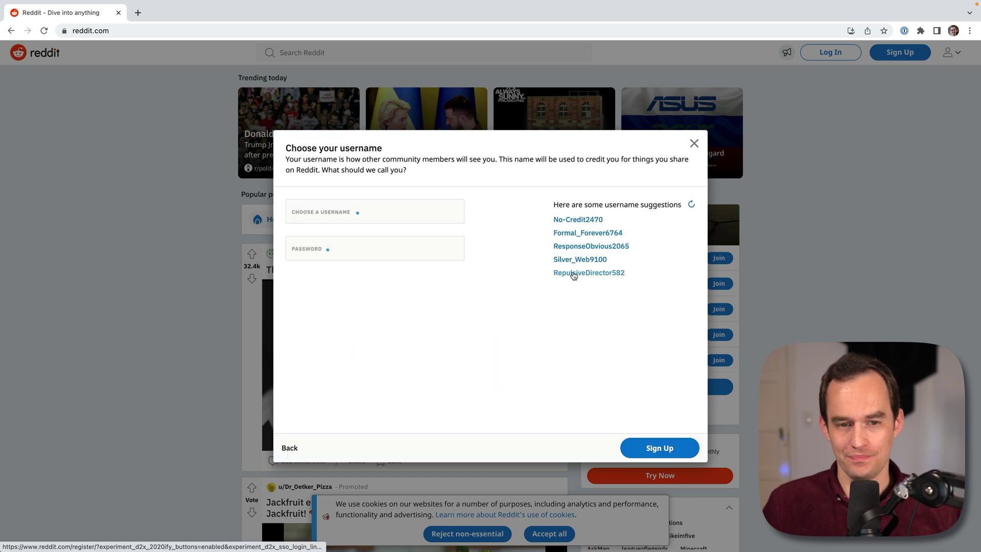
Step: Choose the suggested username No-Credit2470 and fill in 1Password's suggested strong password
{"action": "left_click", "coordinate": [394, 211]}
{"action": "left_click", "coordinate": [592, 220]}
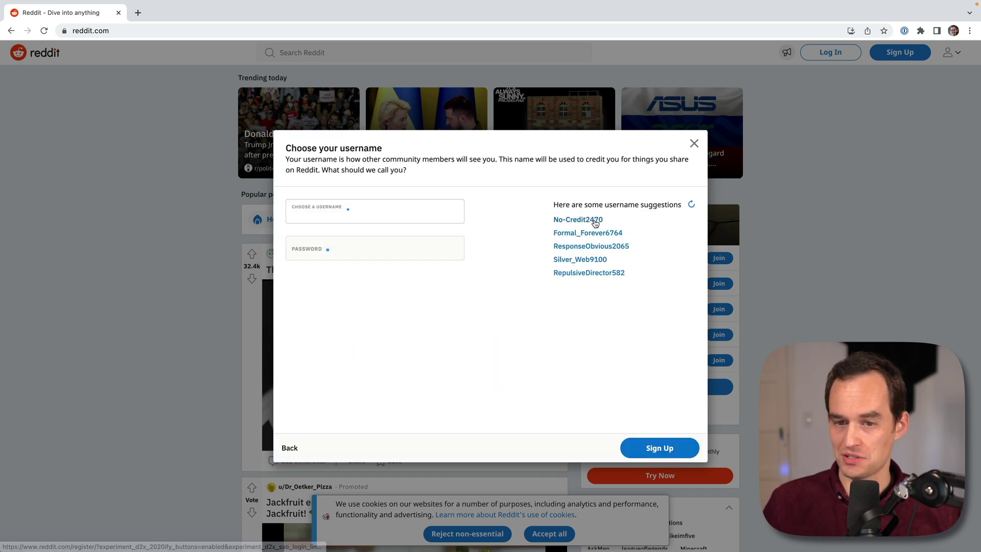
{"action": "left_click", "coordinate": [369, 254]}
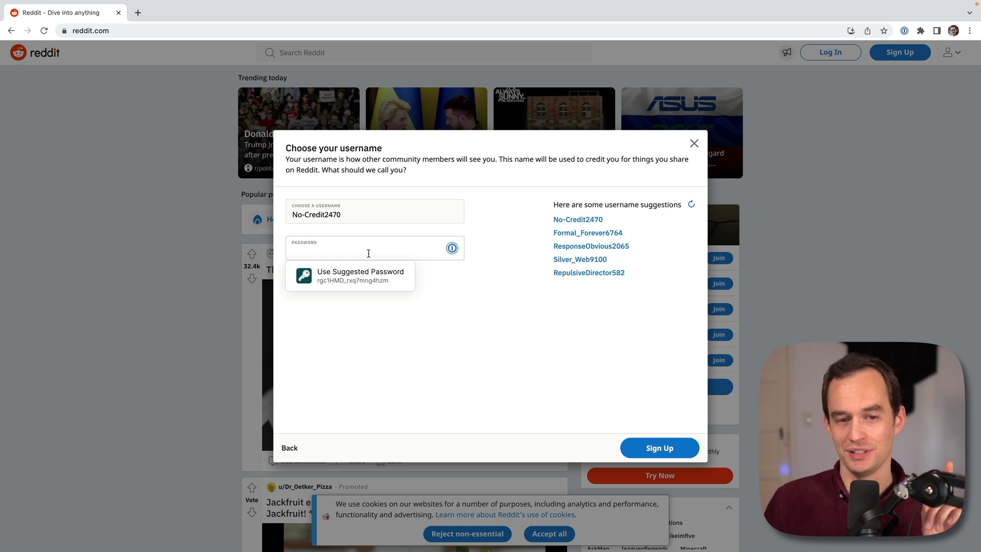
{"action": "left_click", "coordinate": [359, 282]}
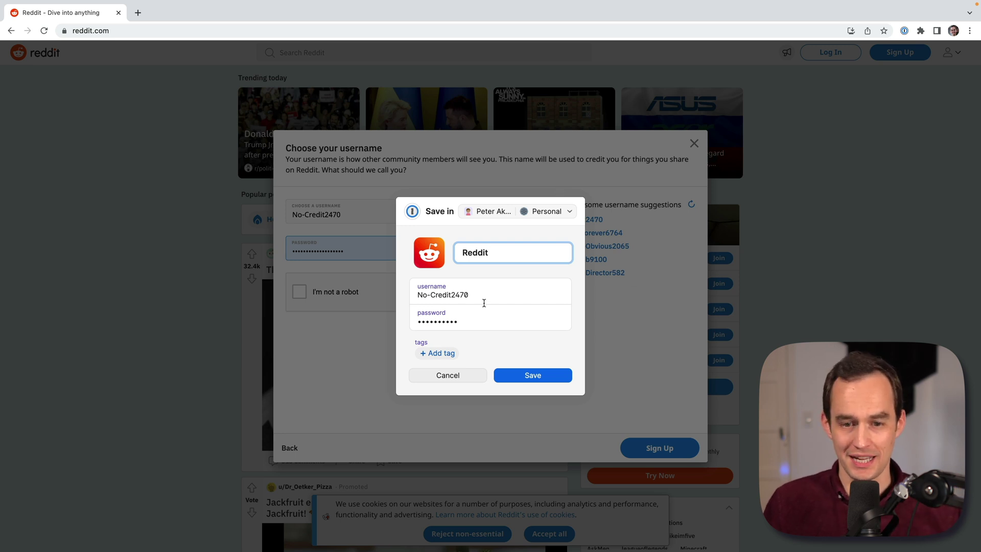
Step: Reveal the generated password, save the Reddit login in 1Password, and submit the sign-up
{"action": "left_click", "coordinate": [454, 322]}
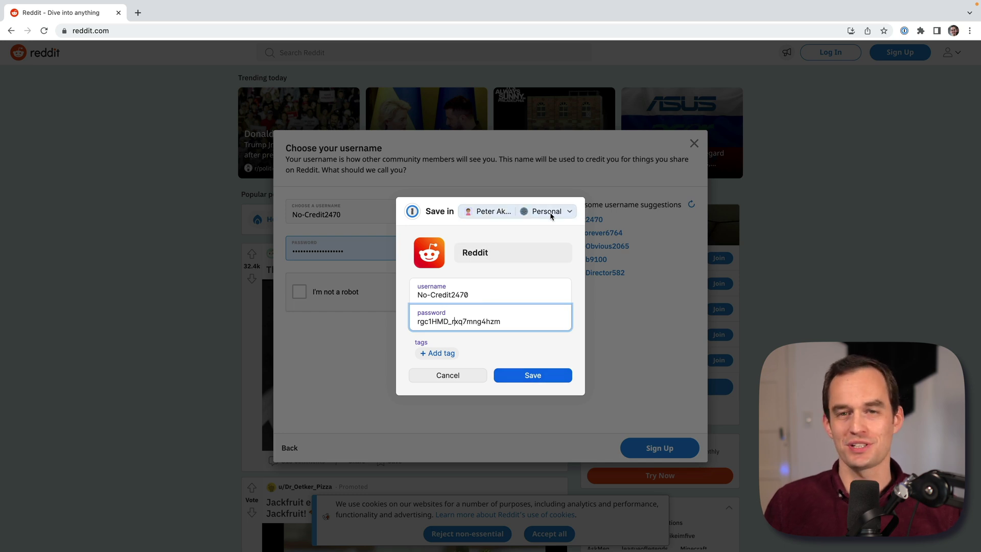
{"action": "left_click", "coordinate": [549, 378]}
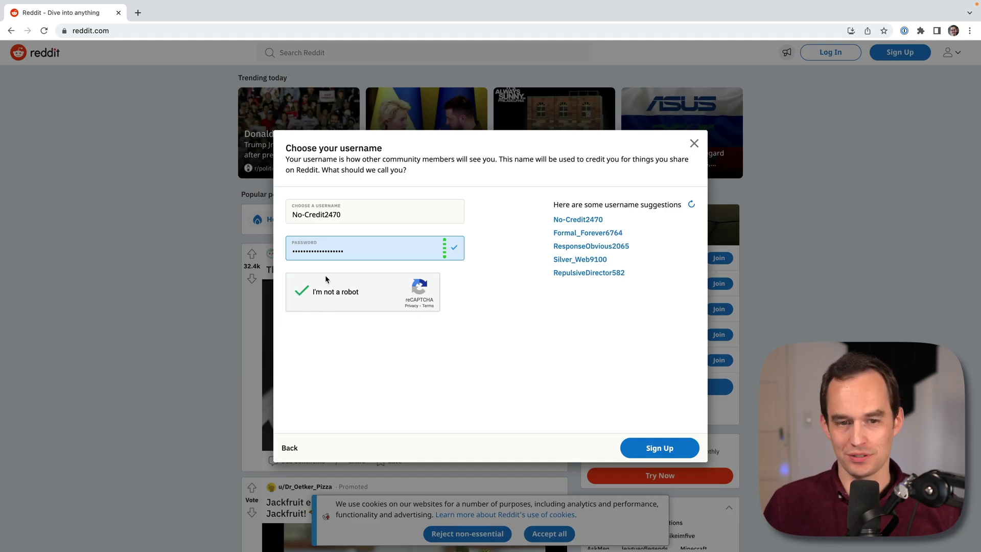
{"action": "left_click", "coordinate": [661, 448]}
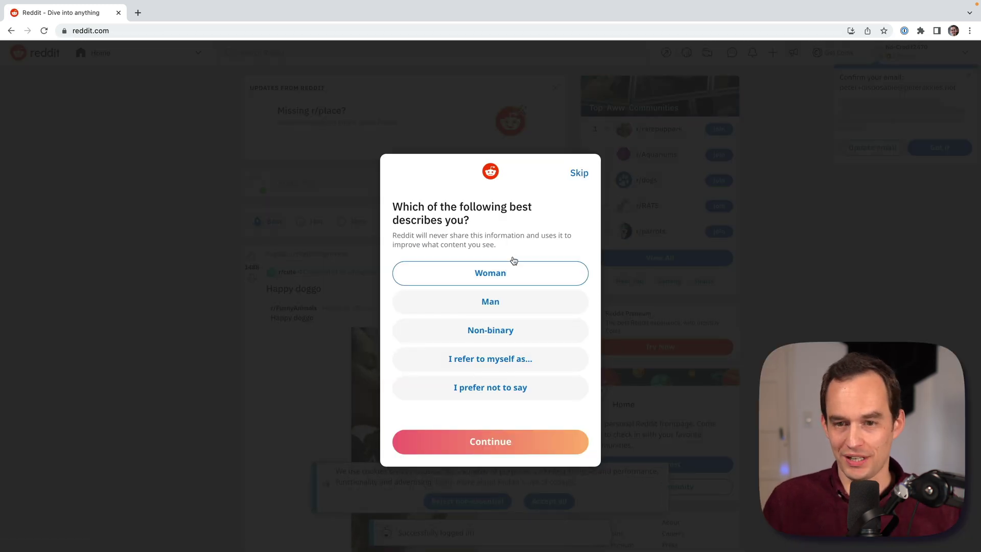
Step: Skip the gender question and pick Health & Lifestyle and Fitness as interests
{"action": "left_click", "coordinate": [580, 173]}
{"action": "left_click", "coordinate": [488, 374]}
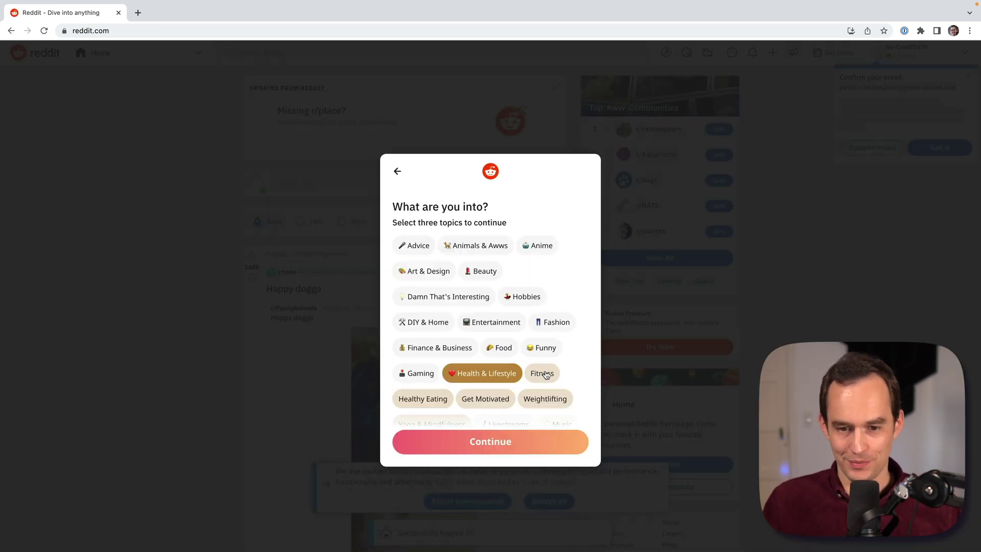
{"action": "left_click", "coordinate": [539, 374]}
Step: Add Entertainment as an interest, join r/Fitness, and skip the avatar step
{"action": "left_click", "coordinate": [497, 323]}
{"action": "left_click", "coordinate": [530, 443]}
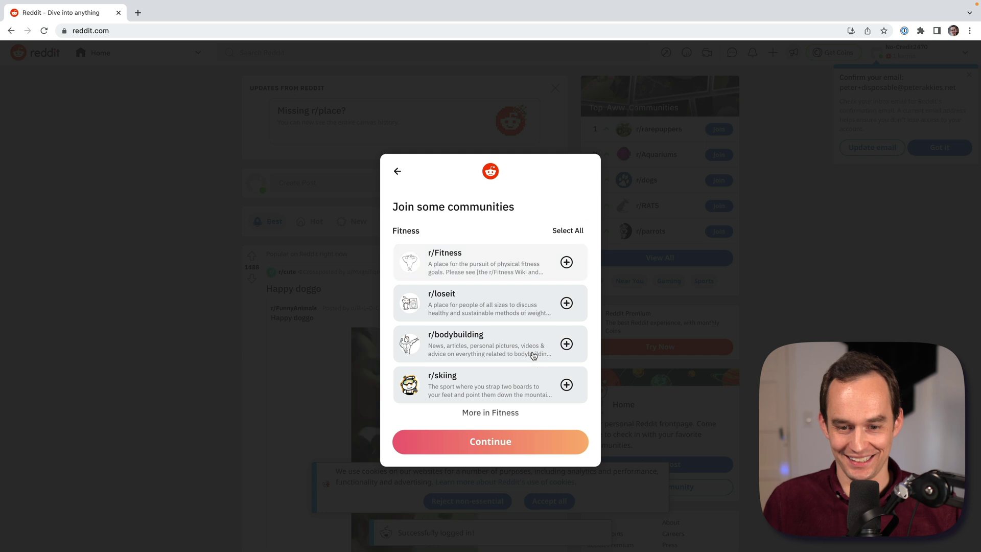
{"action": "left_click", "coordinate": [566, 262]}
{"action": "left_click", "coordinate": [490, 441]}
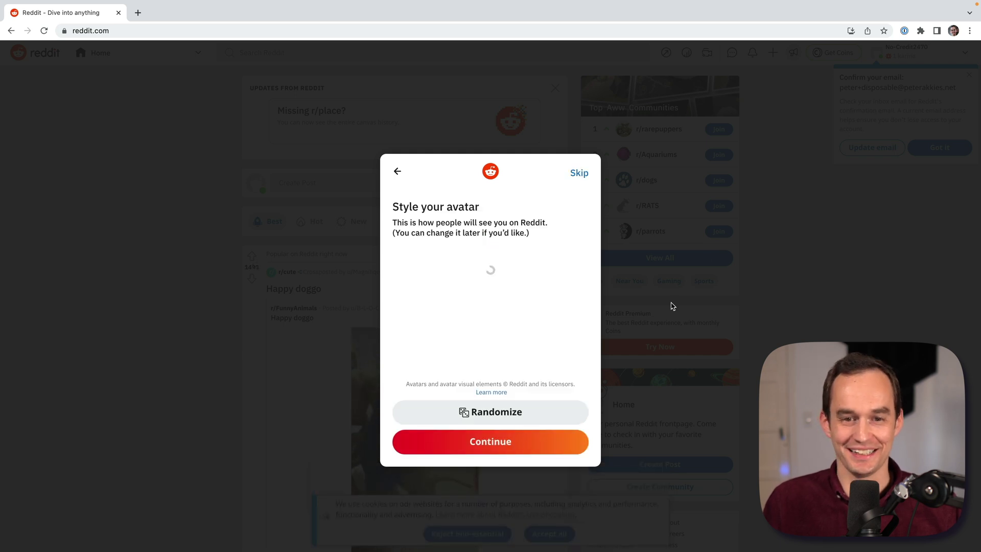
{"action": "left_click", "coordinate": [582, 172]}
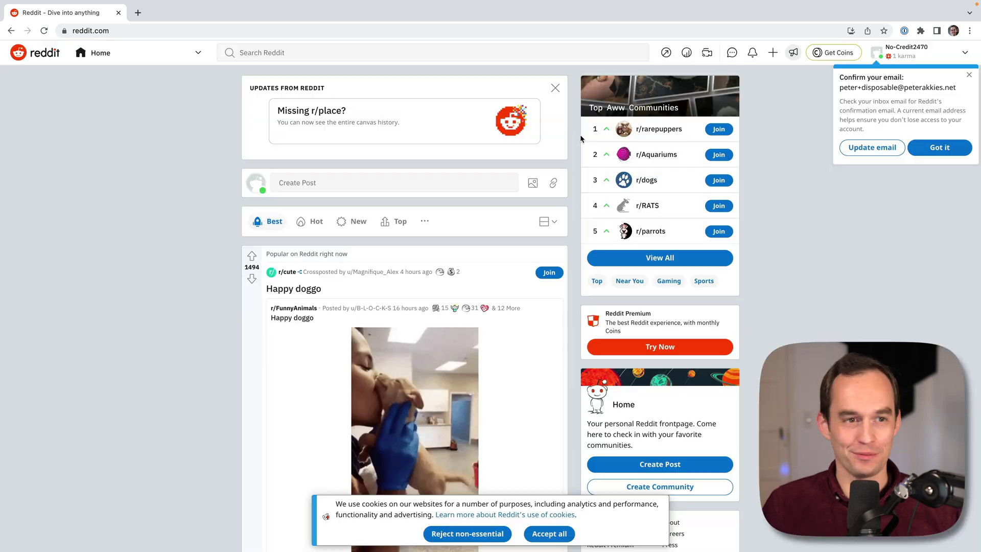
Step: Log out of Reddit and log back in using the saved 1Password login
{"action": "left_click", "coordinate": [932, 61]}
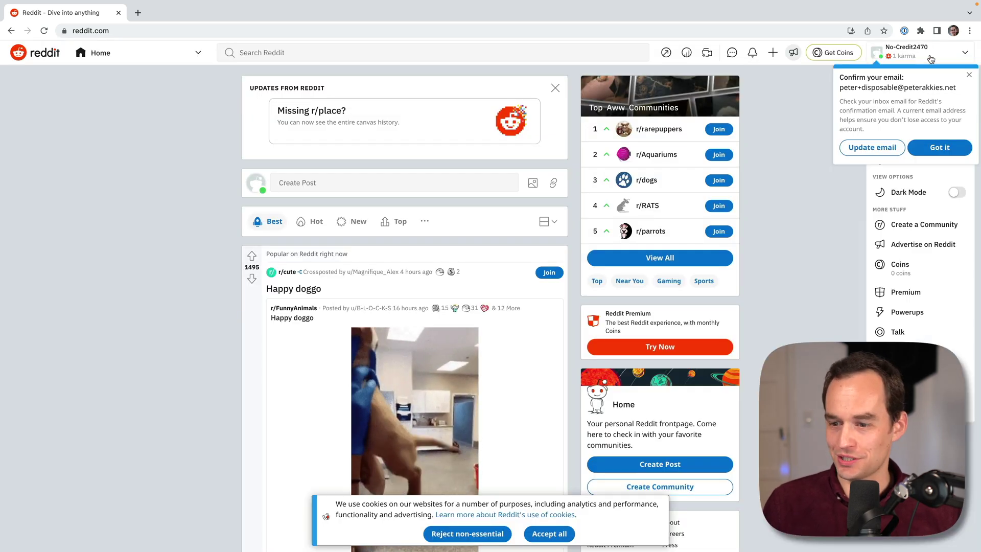
{"action": "left_click", "coordinate": [878, 275]}
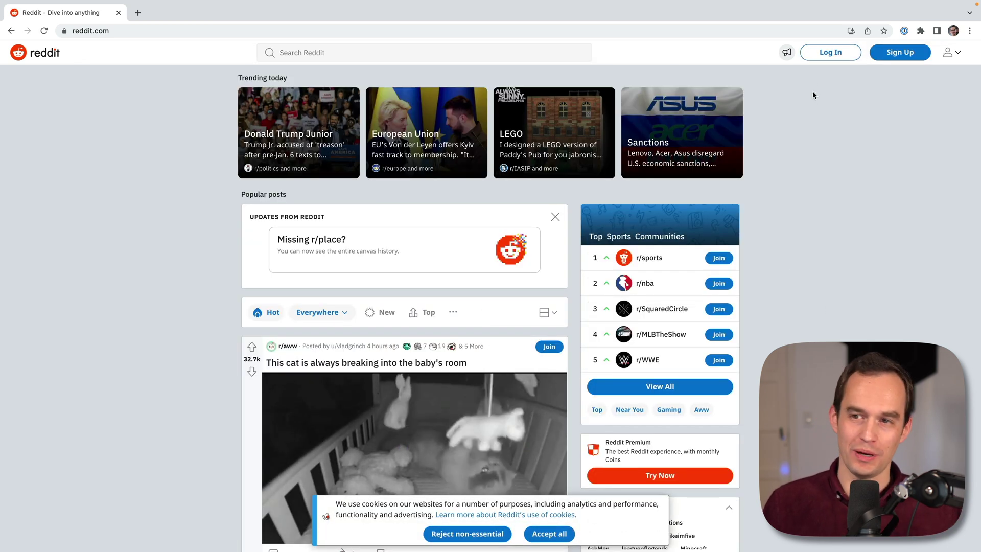
{"action": "left_click", "coordinate": [829, 52]}
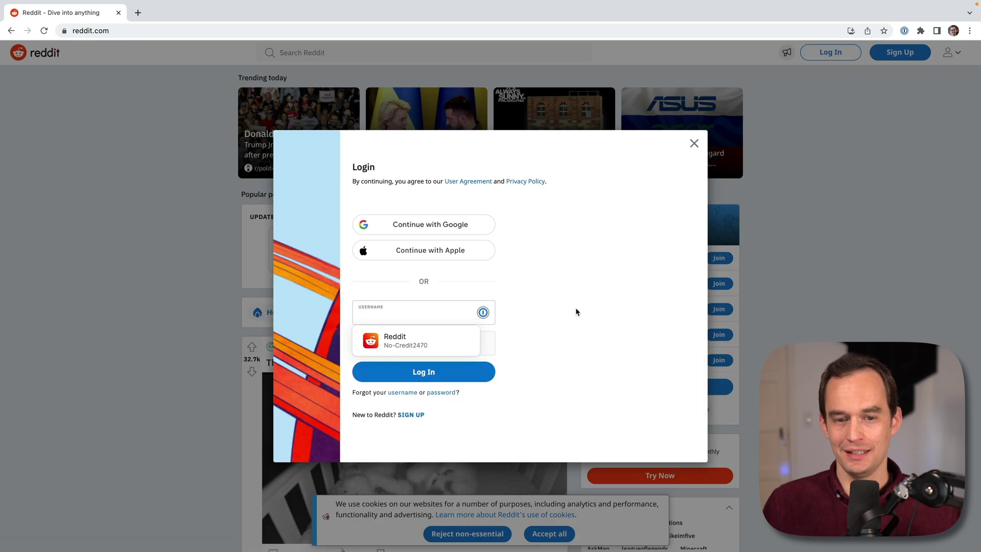
{"action": "left_click", "coordinate": [426, 352]}
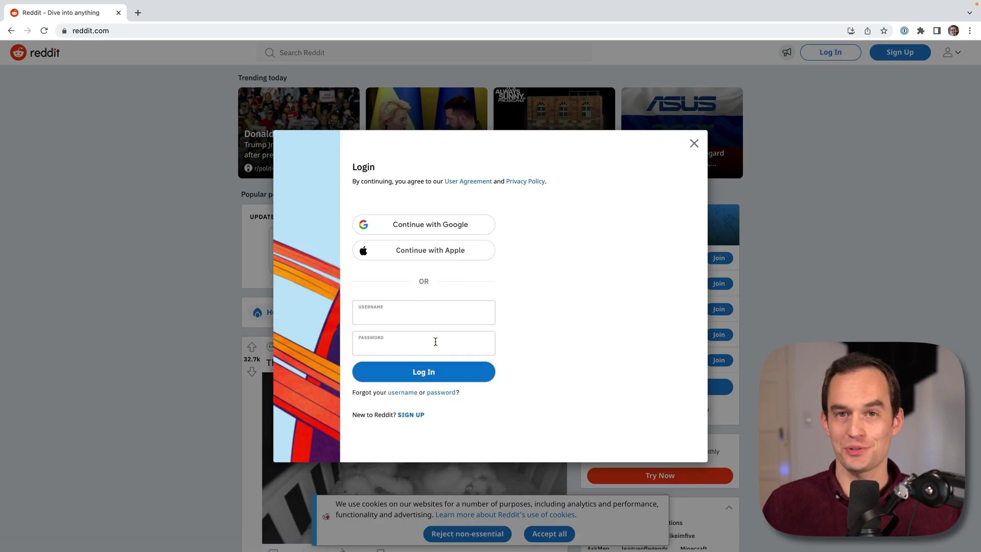
{"action": "left_click", "coordinate": [415, 315]}
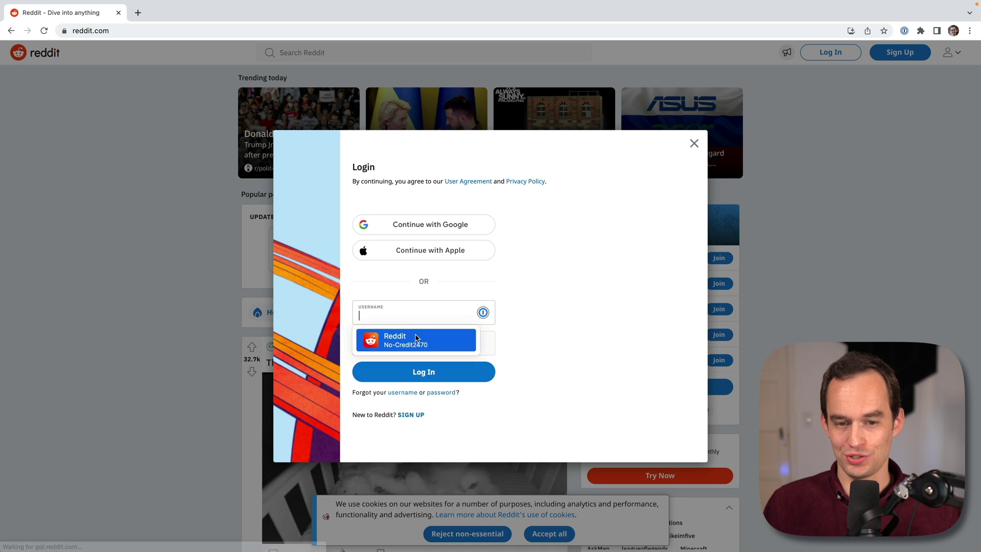
{"action": "left_click", "coordinate": [416, 342]}
{"action": "left_click", "coordinate": [427, 372]}
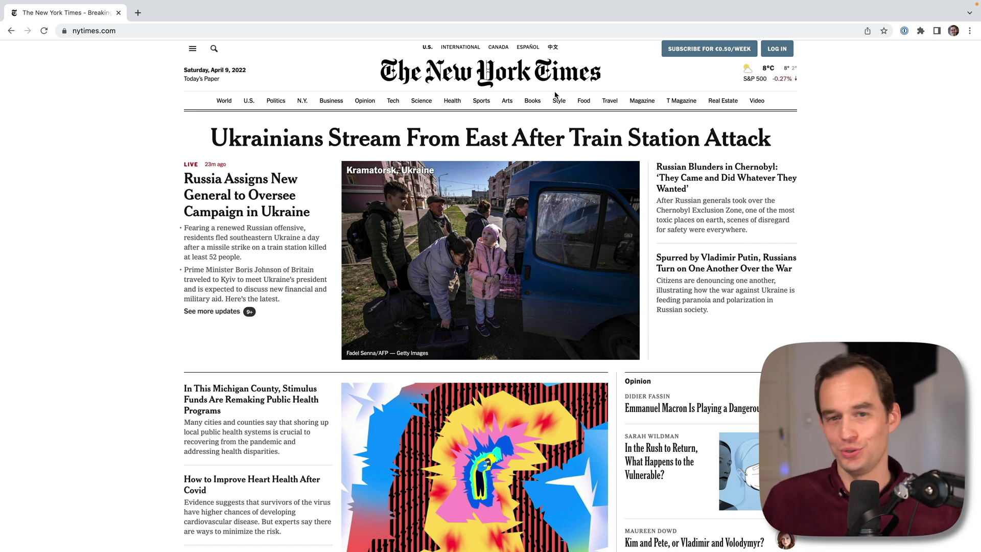
Step: Log in to The New York Times with the account email and password
{"action": "left_click", "coordinate": [779, 51]}
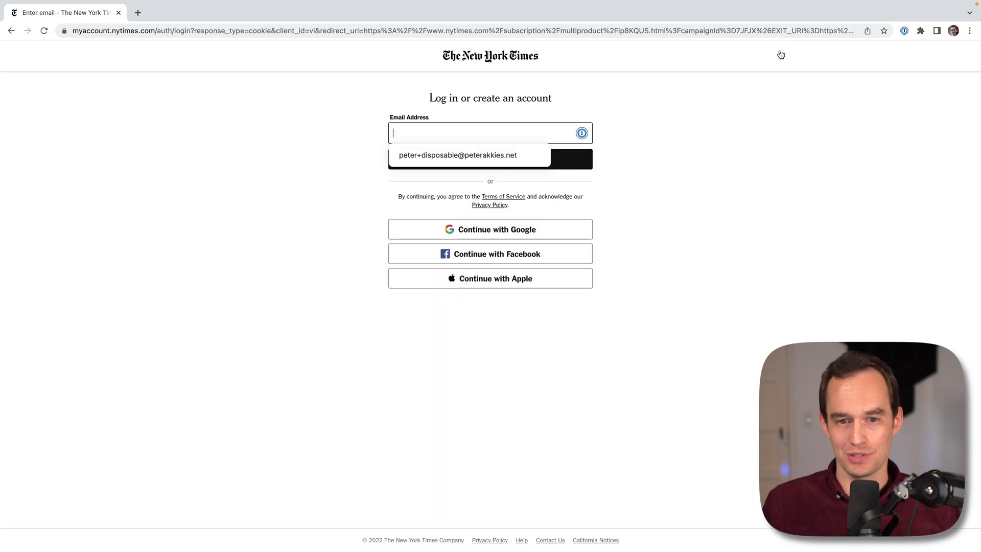
{"action": "left_click", "coordinate": [419, 134]}
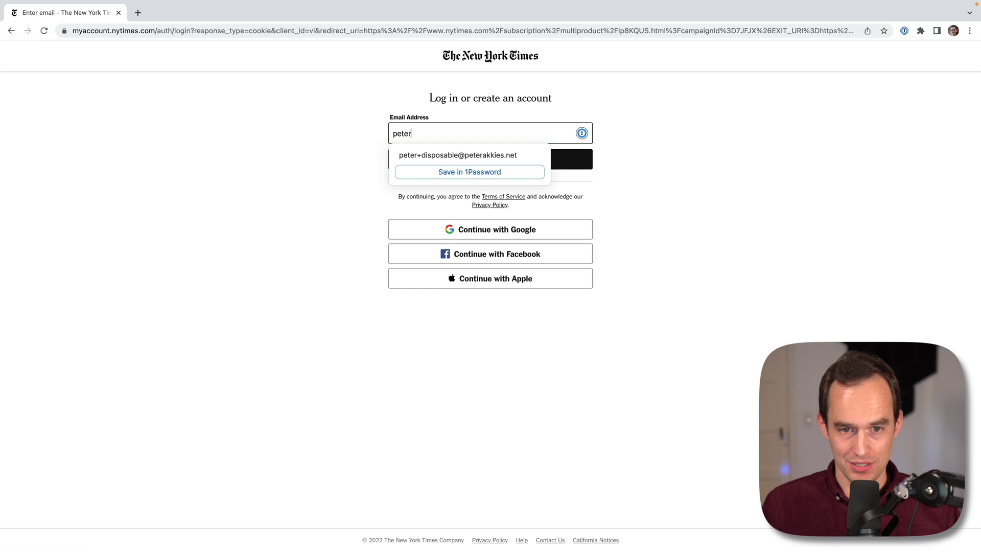
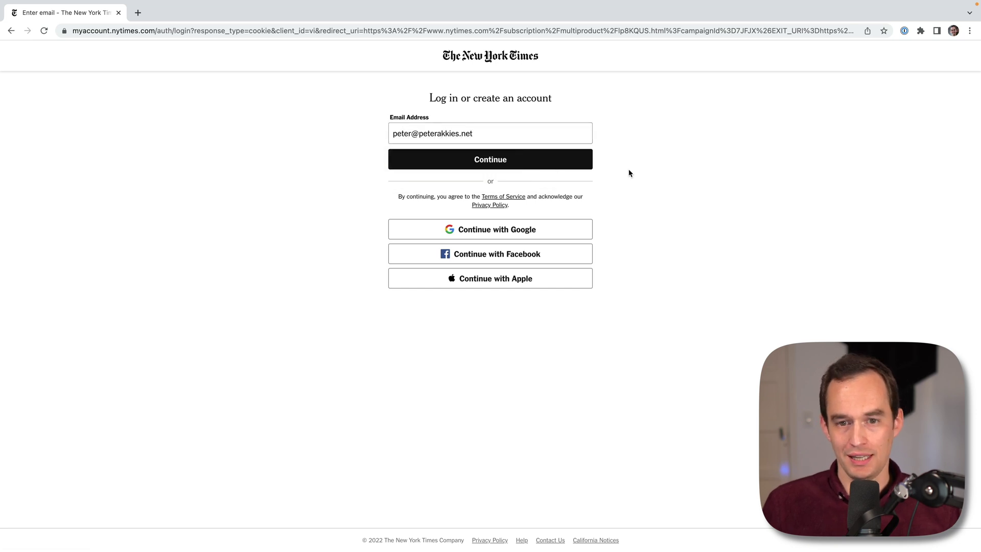
{"action": "left_click", "coordinate": [541, 164]}
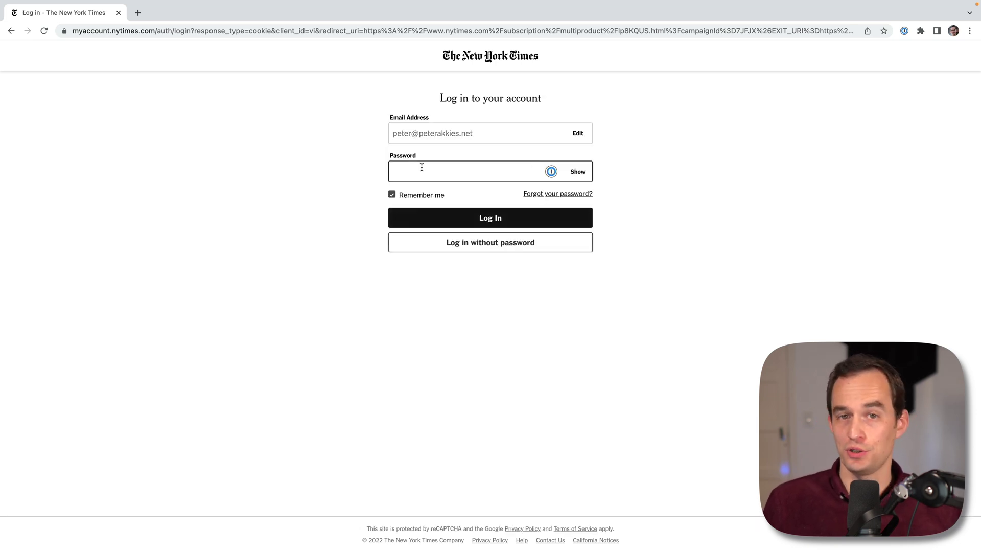
{"action": "type", "text": "********"}
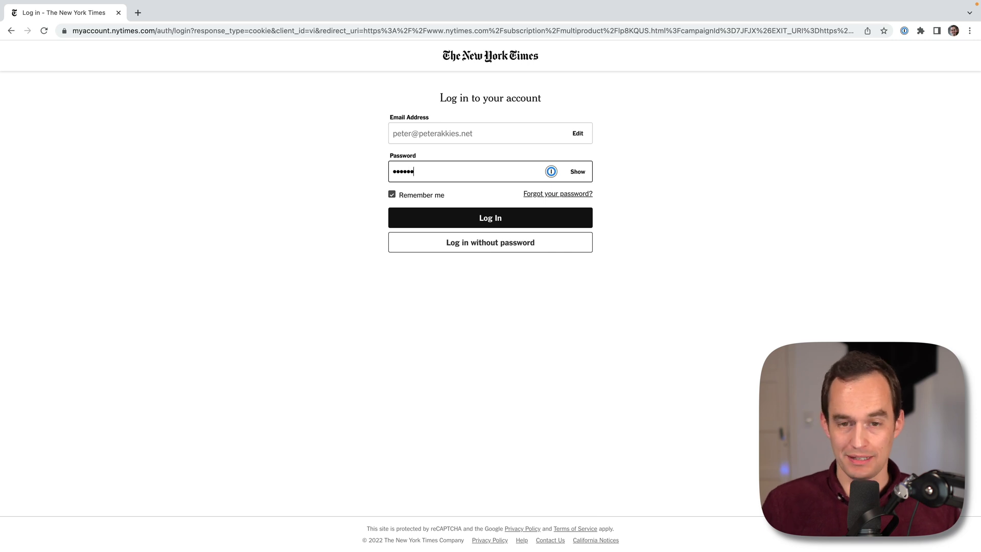
{"action": "left_click", "coordinate": [497, 220]}
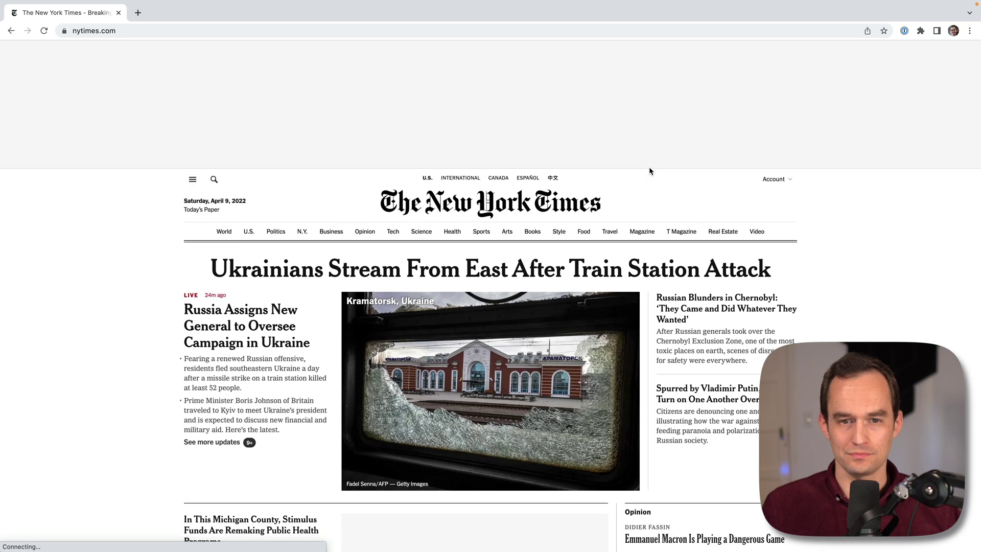
Step: Open the account's Change password page and enter the current password
{"action": "left_click", "coordinate": [780, 191]}
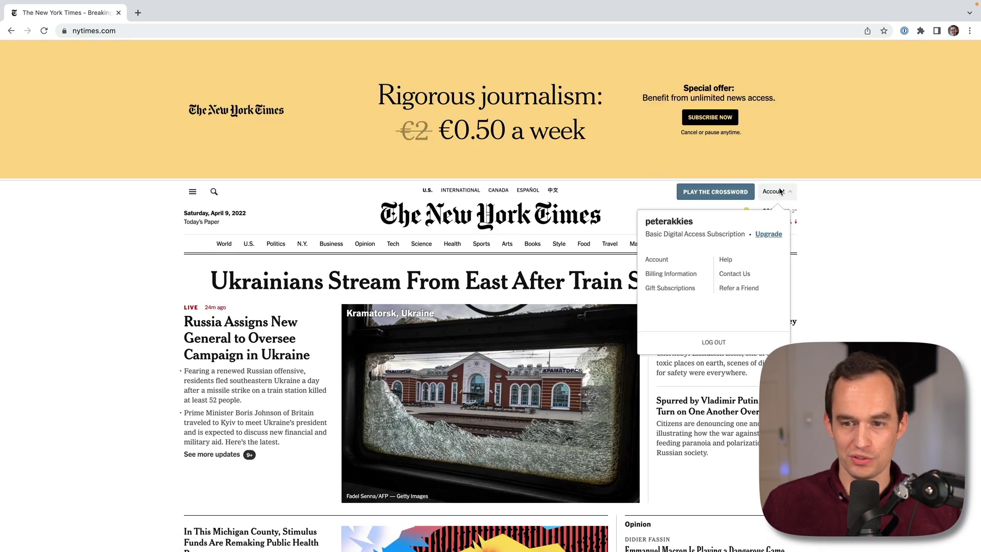
{"action": "left_click", "coordinate": [657, 260]}
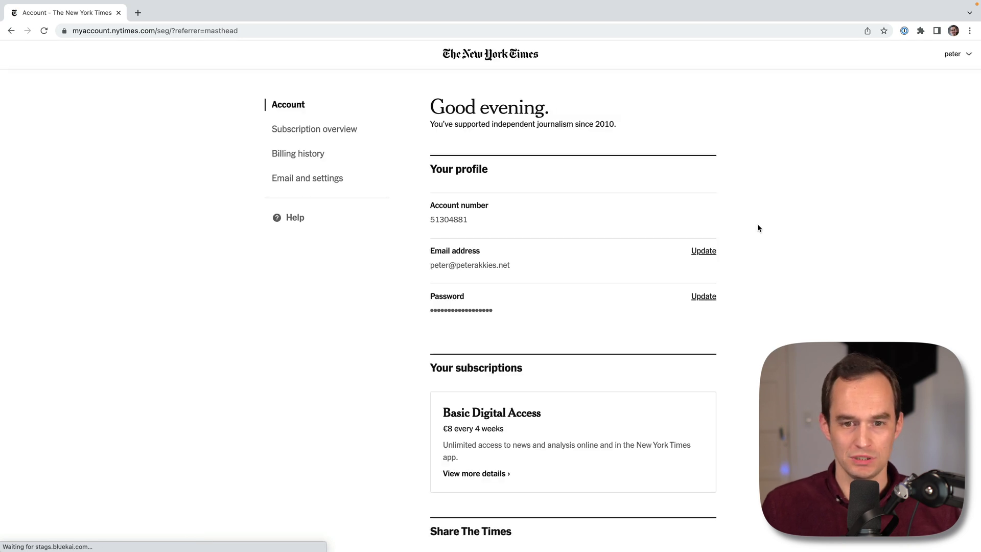
{"action": "left_click", "coordinate": [704, 296]}
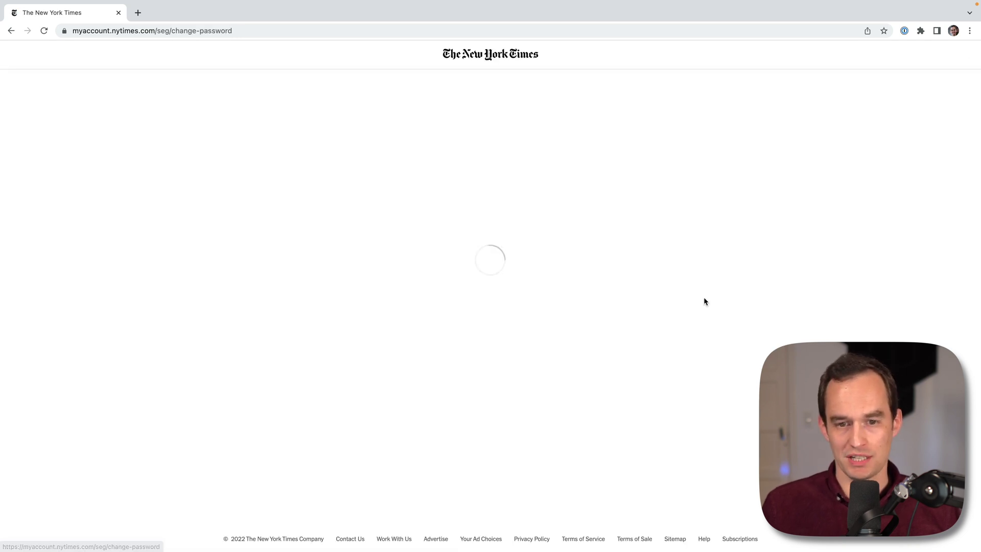
{"action": "left_click", "coordinate": [424, 147]}
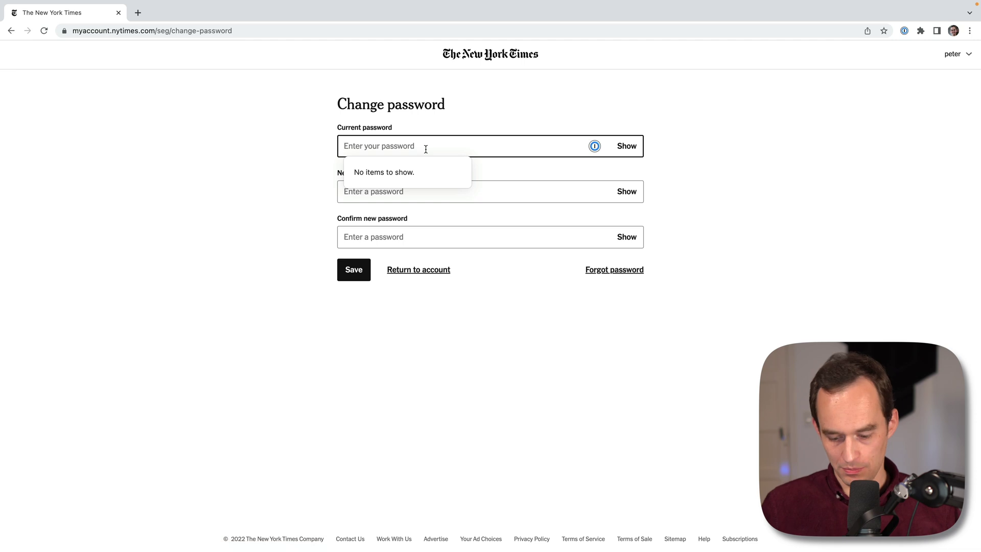
{"action": "type", "text": "••••••••"}
{"action": "left_click", "coordinate": [298, 172]}
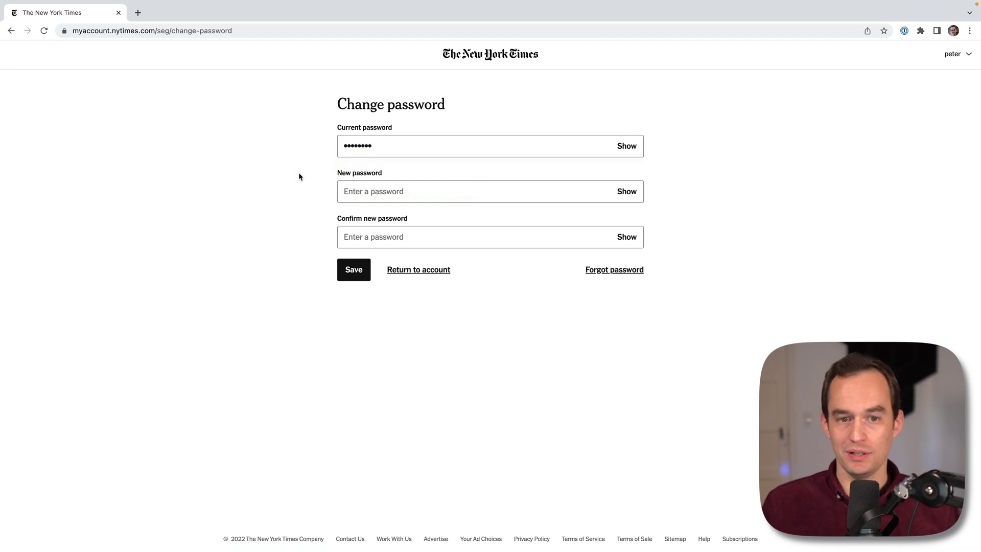
{"action": "left_click", "coordinate": [462, 195]}
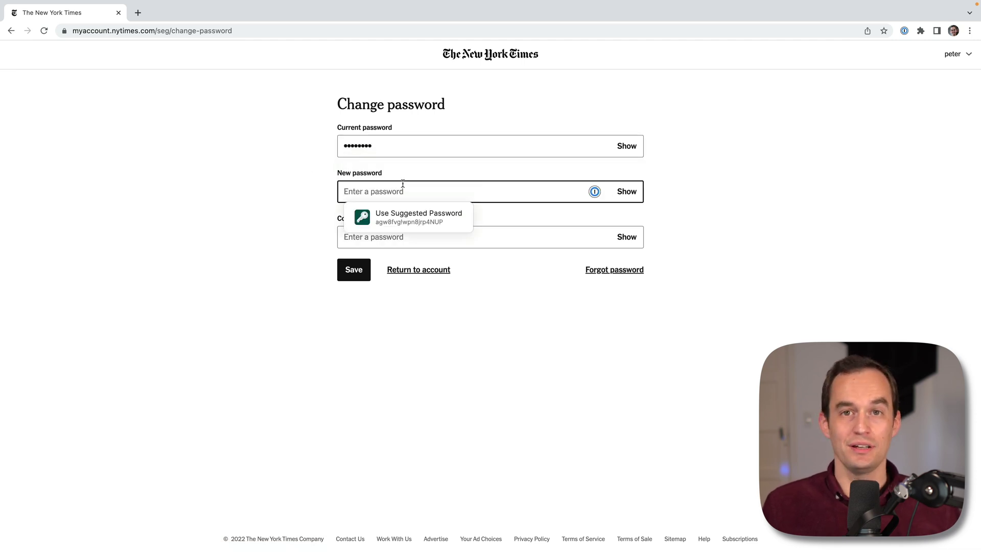
Step: Use a generated new password, save it in 1Password titled New York Times with the username, and confirm the change
{"action": "left_click", "coordinate": [420, 221]}
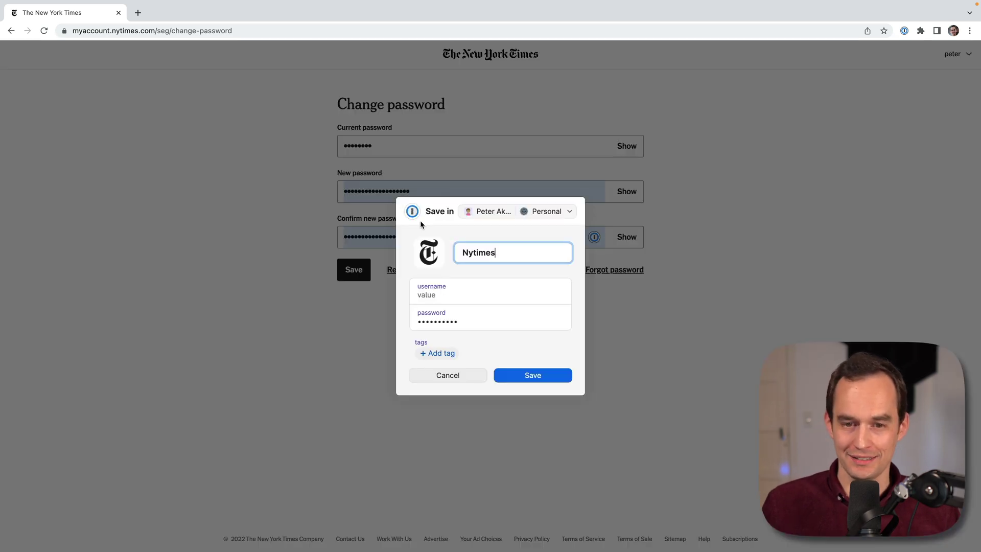
{"action": "left_click", "coordinate": [456, 296]}
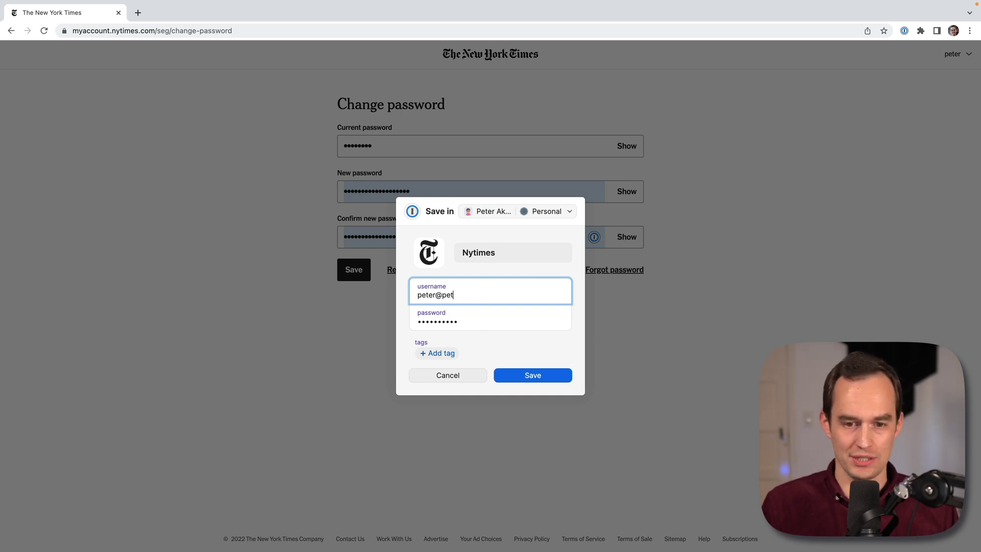
{"action": "left_click", "coordinate": [541, 250]}
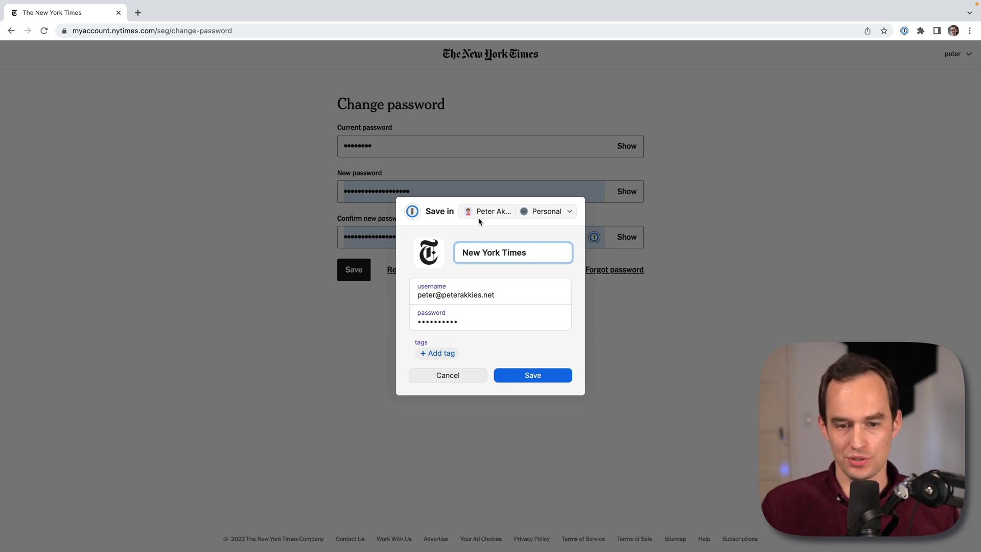
{"action": "left_click", "coordinate": [534, 376]}
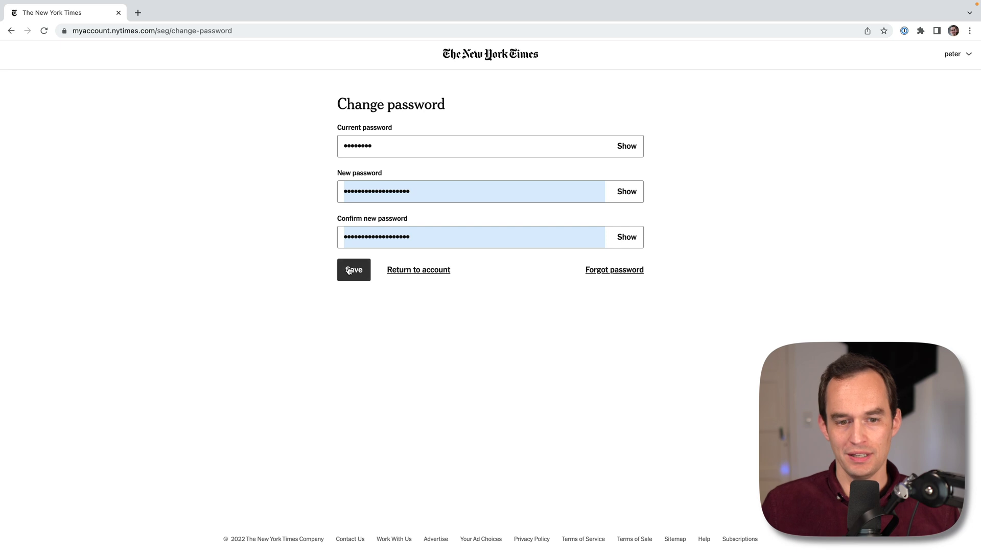
{"action": "left_click", "coordinate": [349, 271]}
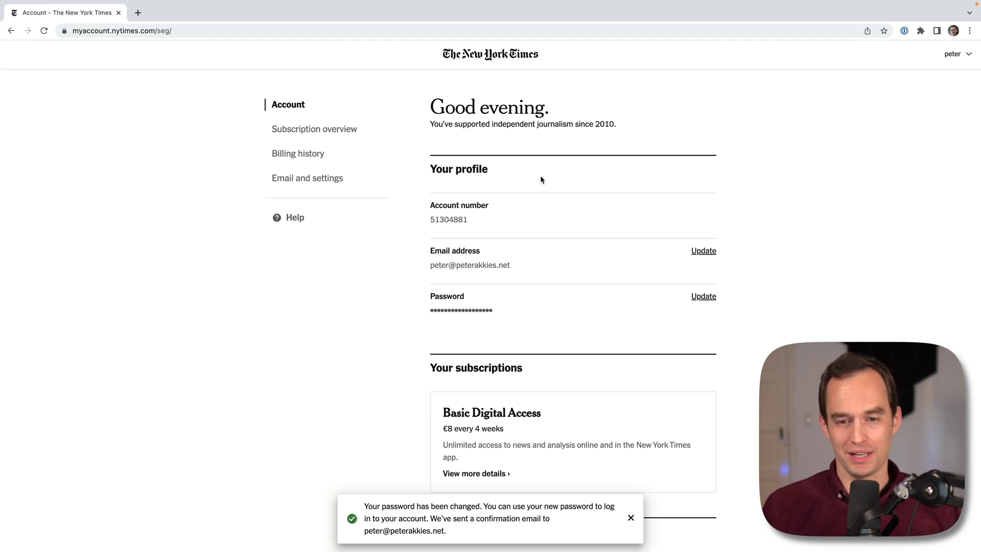
Step: In 1Password, view the Reddit login and reveal then hide its password
{"action": "key", "text": "super+Tab"}
{"action": "key", "text": "super+Tab"}
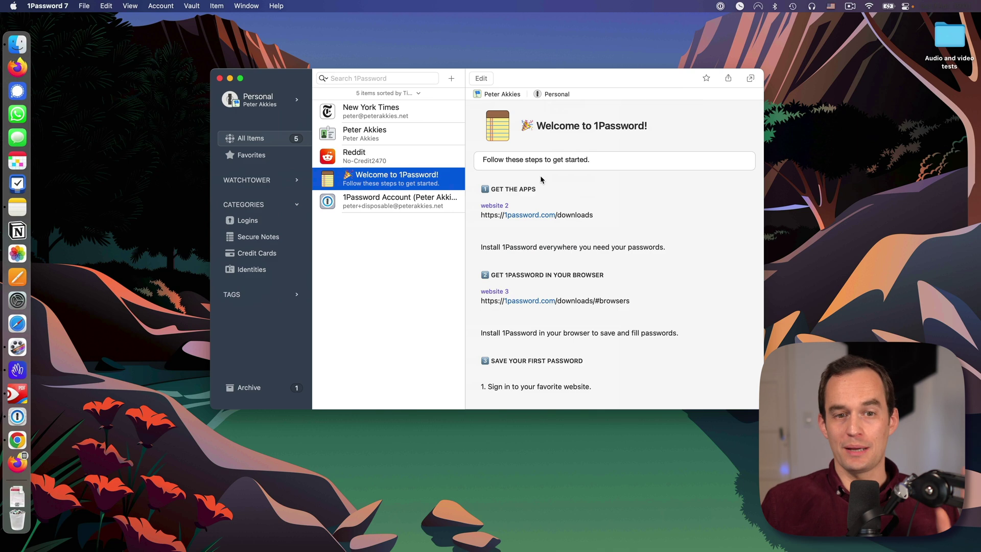
{"action": "left_click", "coordinate": [401, 163]}
{"action": "mouse_move", "coordinate": [556, 224]}
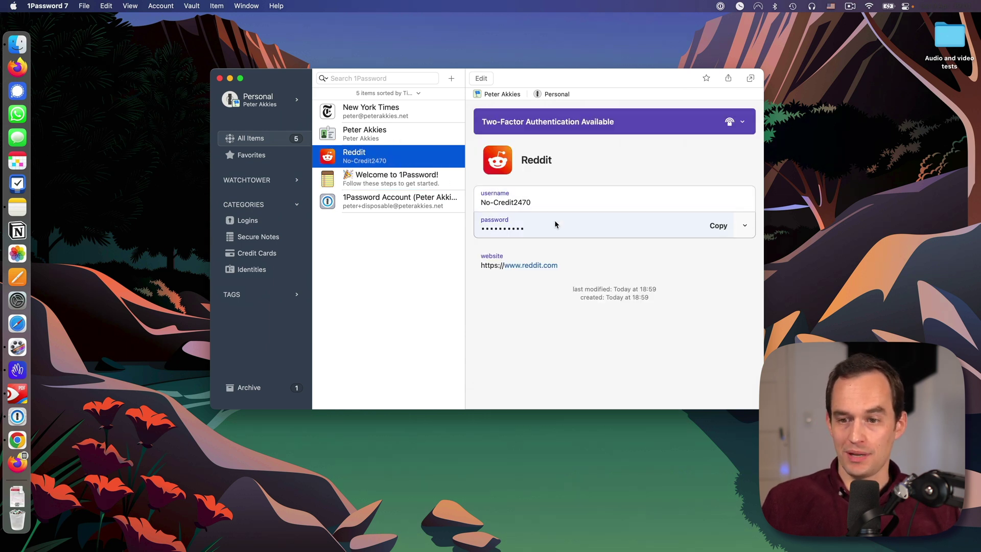
{"action": "left_click", "coordinate": [747, 227]}
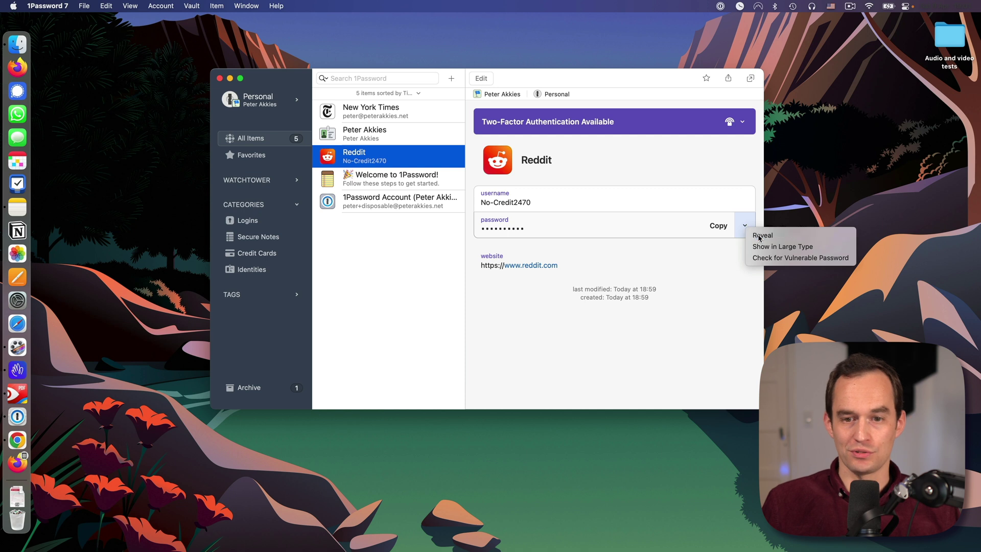
{"action": "left_click", "coordinate": [760, 233]}
{"action": "left_click", "coordinate": [745, 225]}
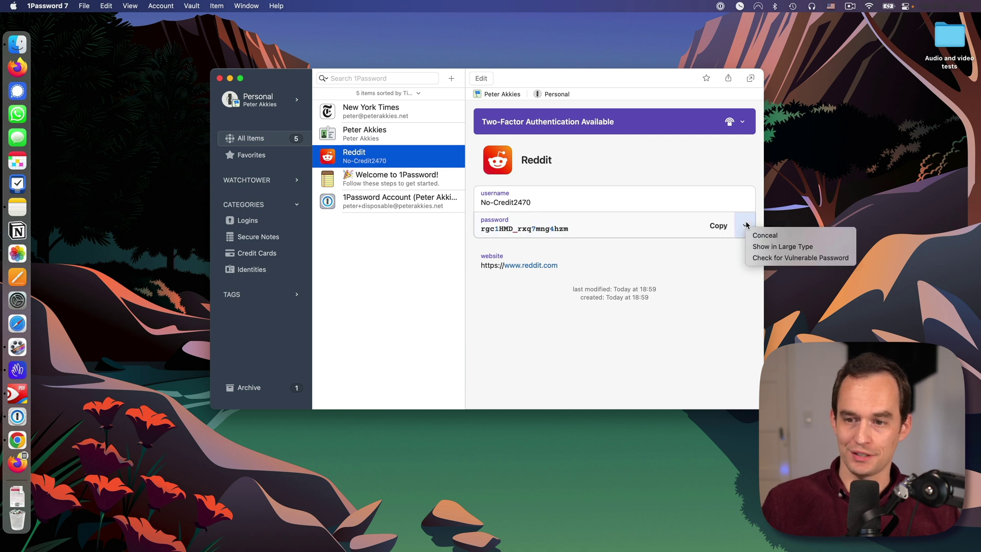
{"action": "left_click", "coordinate": [772, 236]}
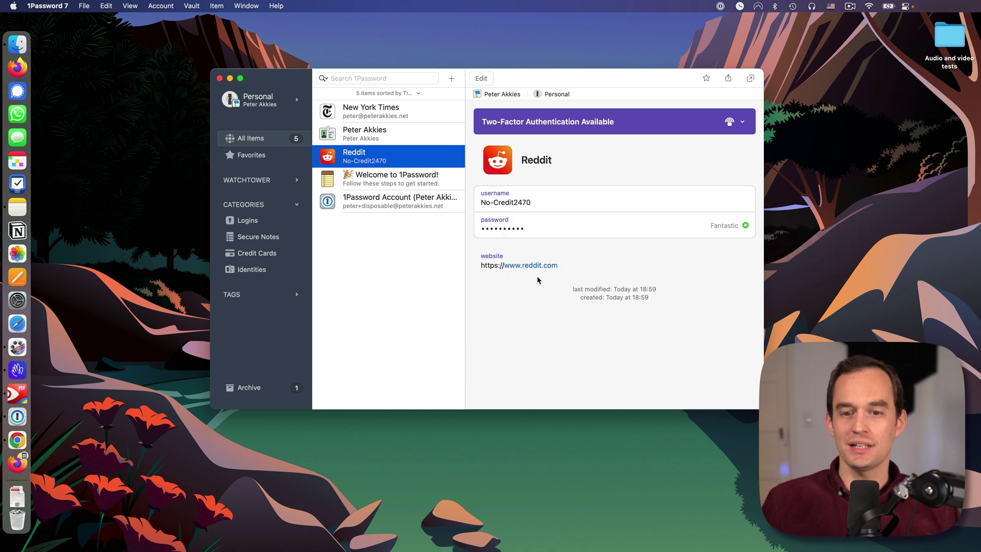
{"action": "left_click", "coordinate": [381, 112]}
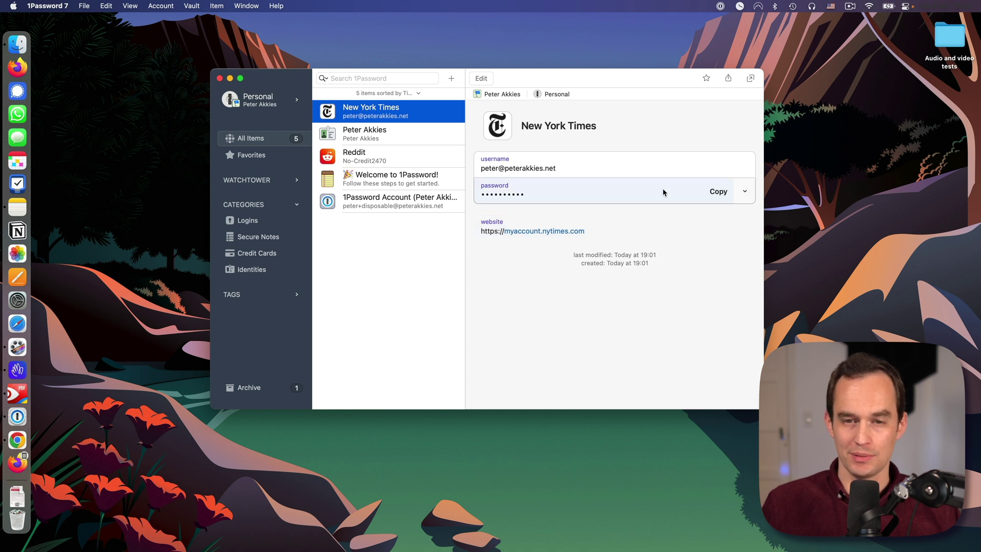
{"action": "left_click", "coordinate": [480, 78]}
{"action": "left_click", "coordinate": [507, 216]}
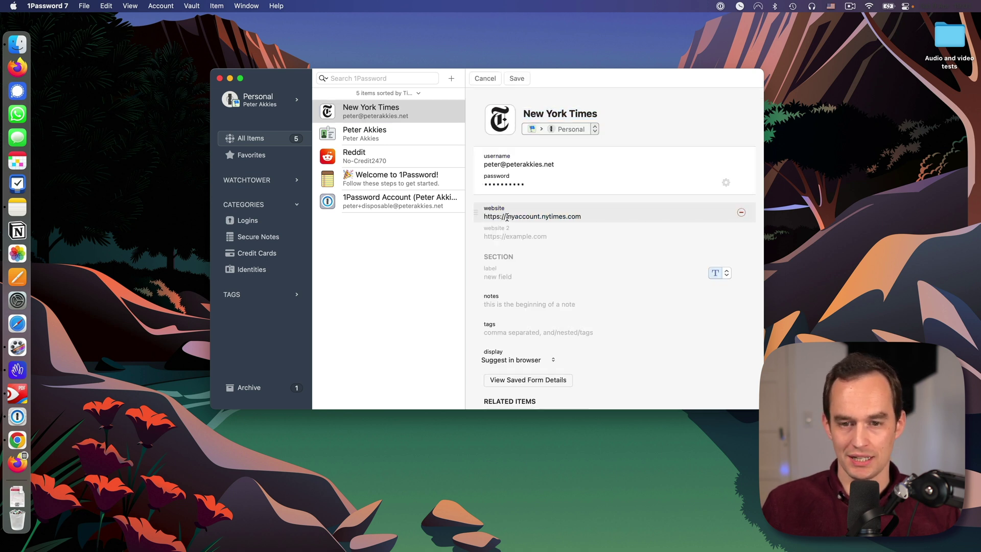
{"action": "key", "text": "BackSpace"}
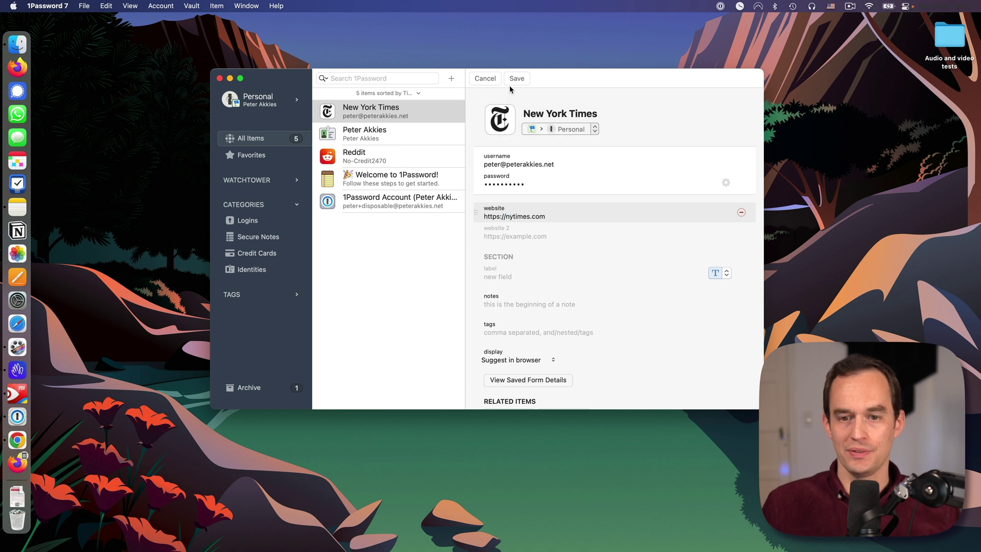
{"action": "left_click", "coordinate": [517, 78]}
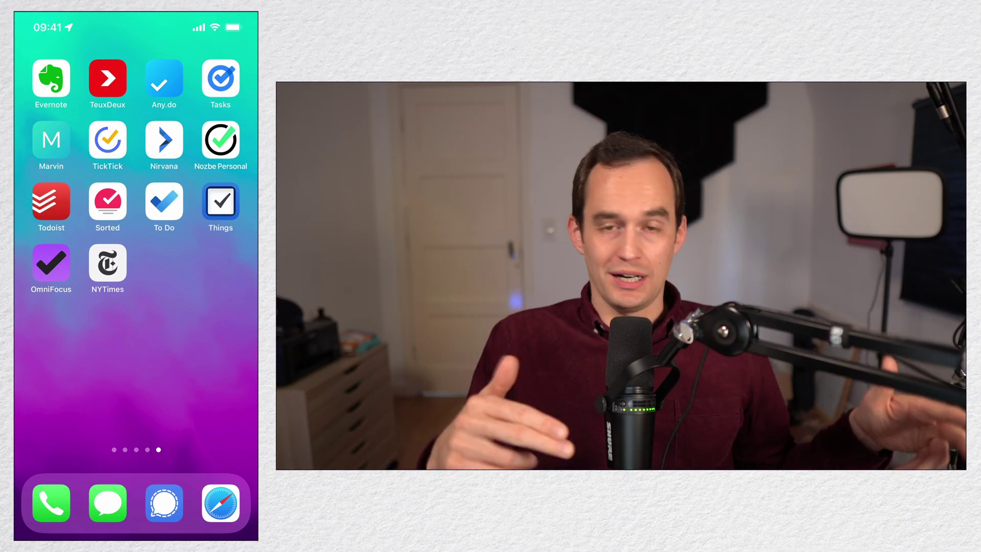
Step: Launch the NYTimes app from the iPhone home screen to see the Today front page
{"action": "left_click", "coordinate": [107, 263]}
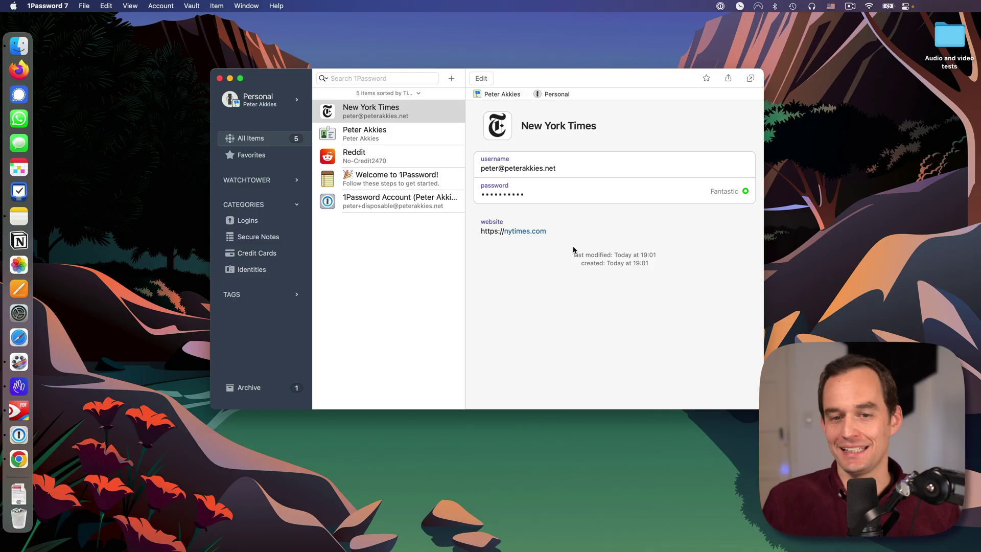
{"action": "mouse_move", "coordinate": [533, 232]}
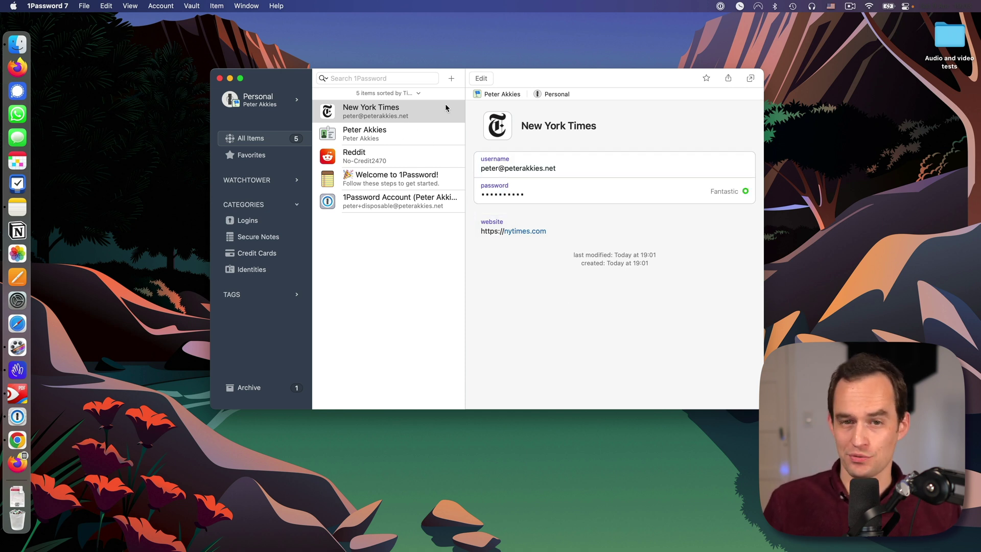
Step: Create a new Wireless Router item with network name 'Watching Over You'
{"action": "left_click", "coordinate": [451, 79]}
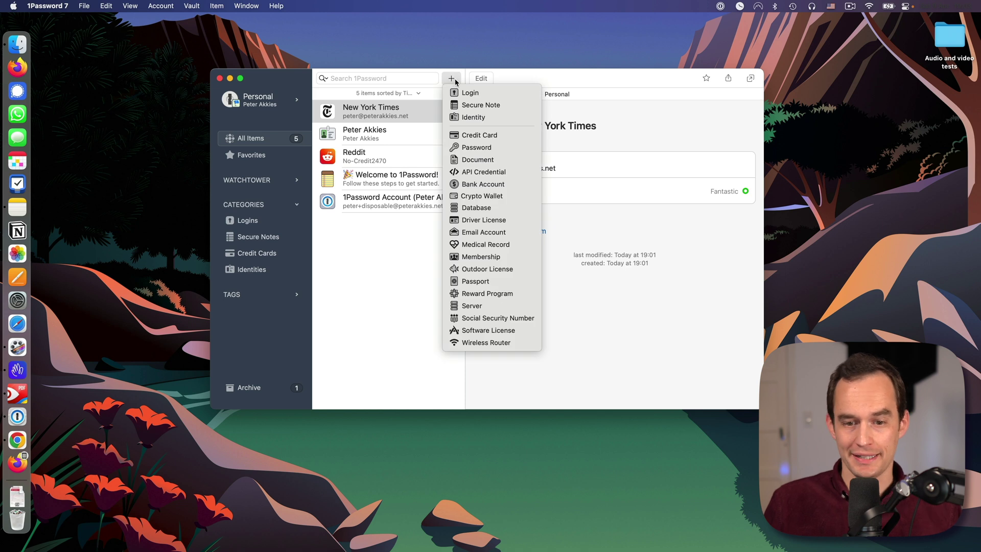
{"action": "left_click", "coordinate": [504, 343]}
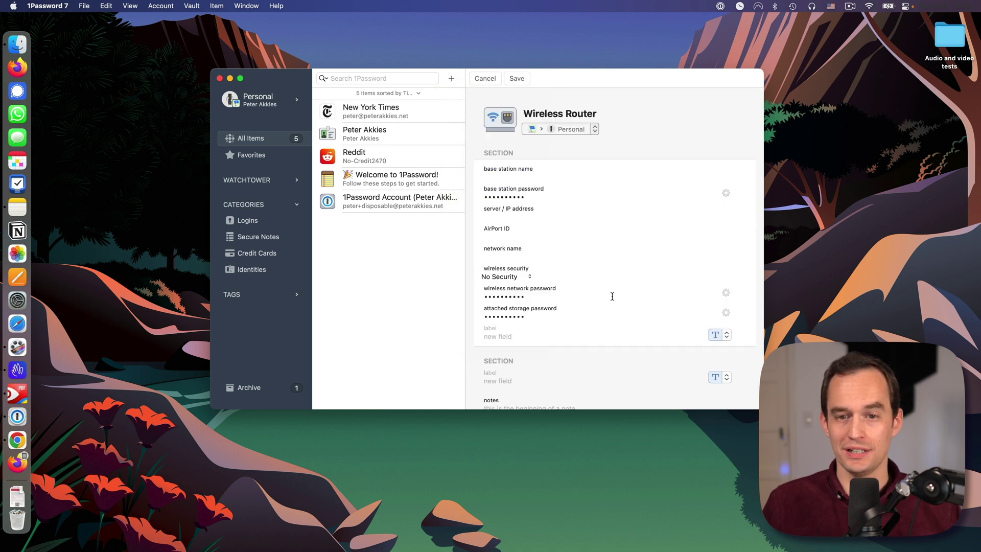
{"action": "left_click", "coordinate": [522, 177]}
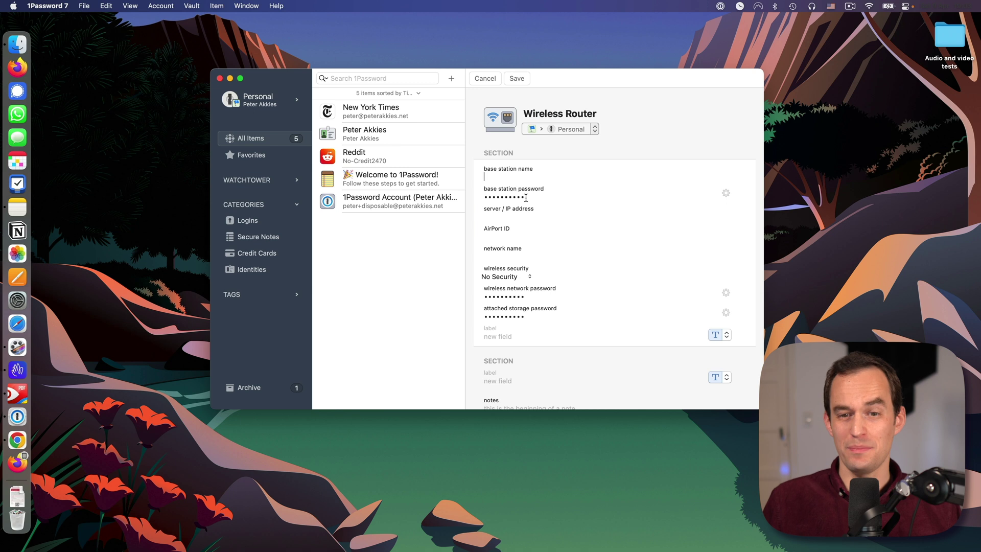
{"action": "left_click", "coordinate": [526, 198]}
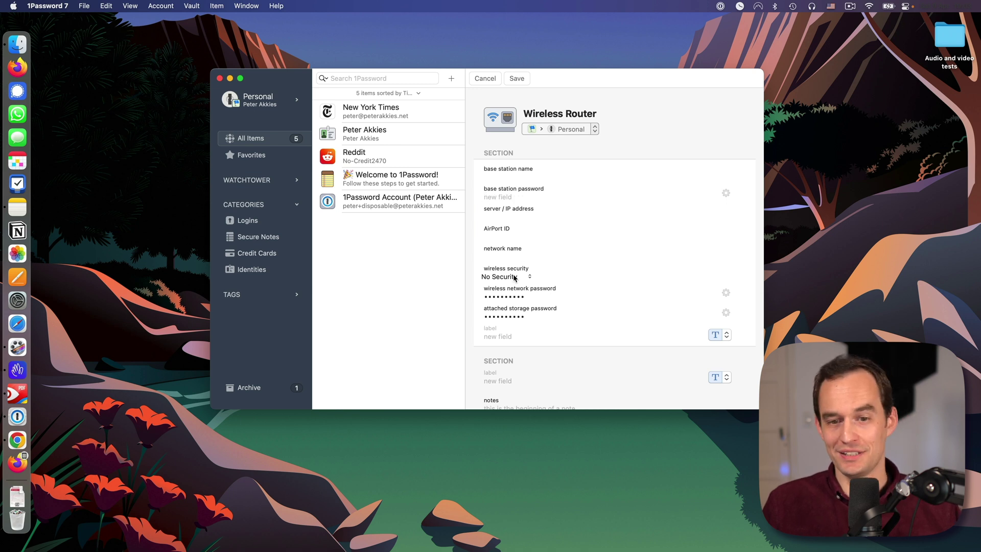
{"action": "left_click", "coordinate": [513, 256]}
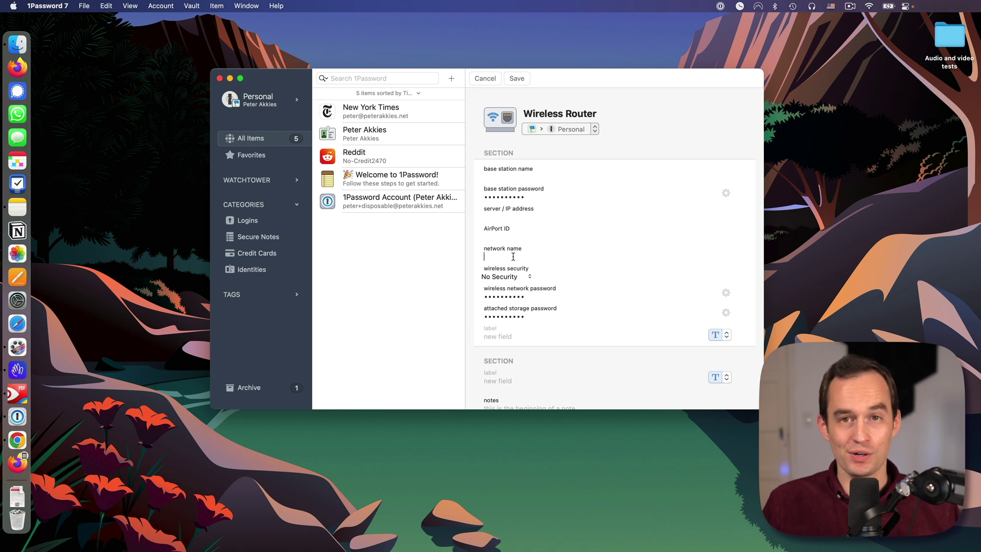
{"action": "left_click", "coordinate": [524, 298]}
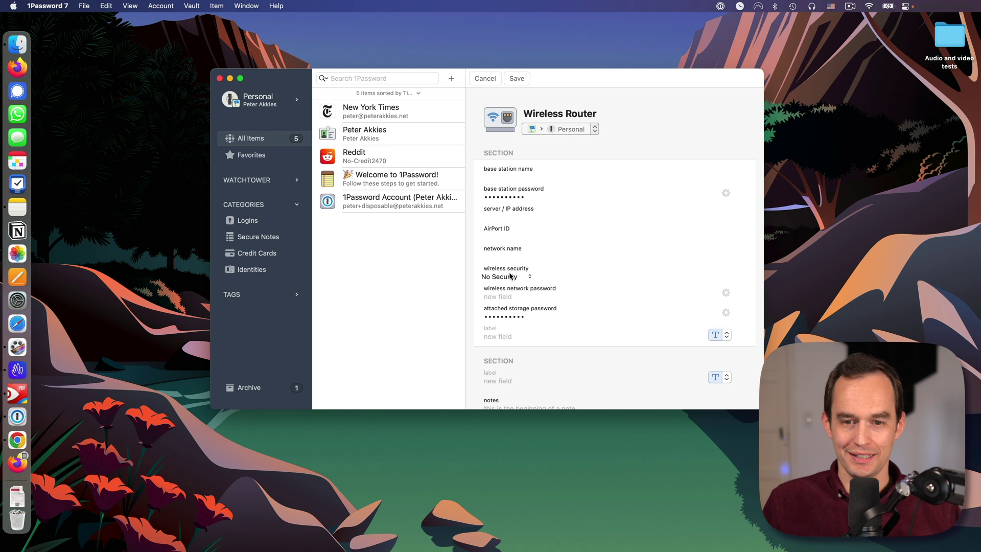
{"action": "left_click", "coordinate": [514, 255]}
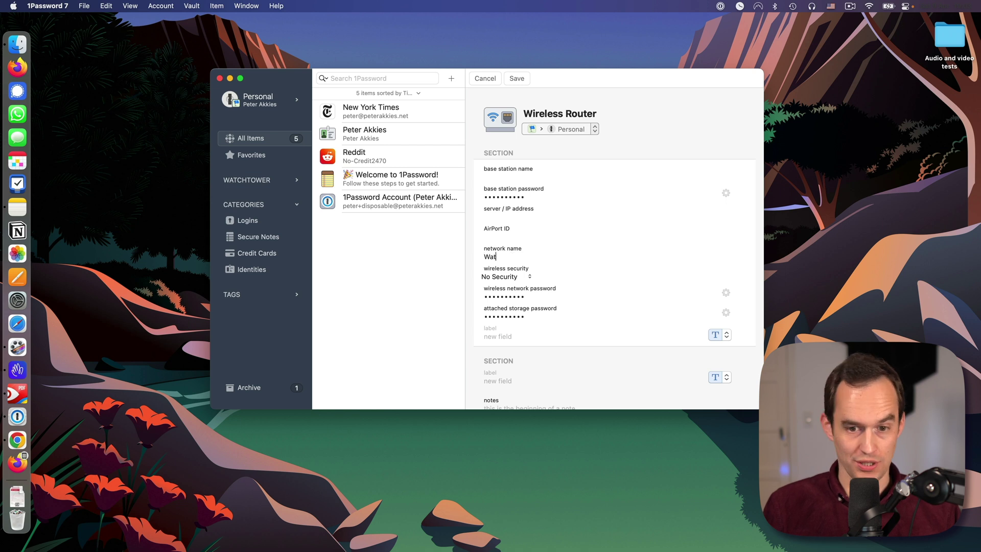
{"action": "type", "text": "Watching Over You"}
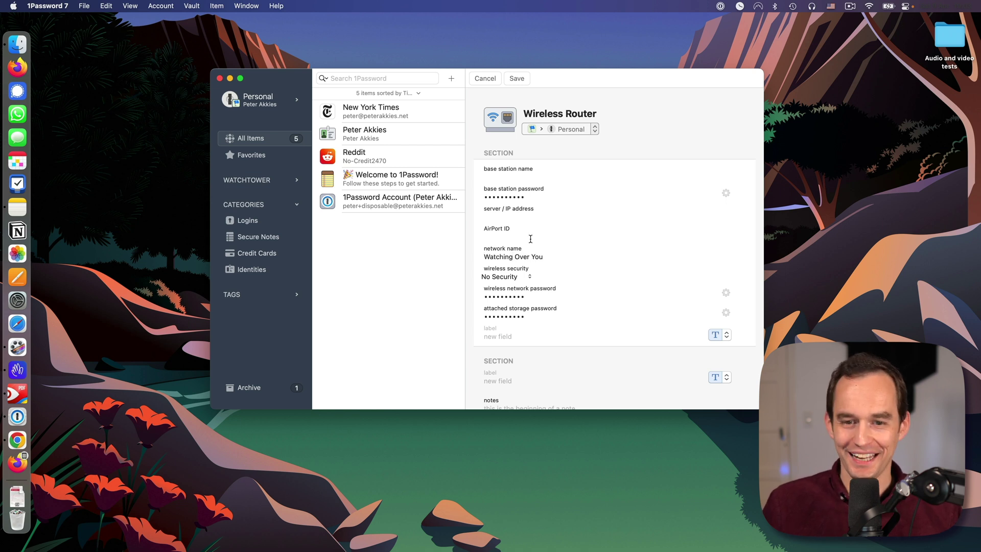
Step: Generate a three-word memorable password for the wireless network and save the item
{"action": "left_click", "coordinate": [528, 298]}
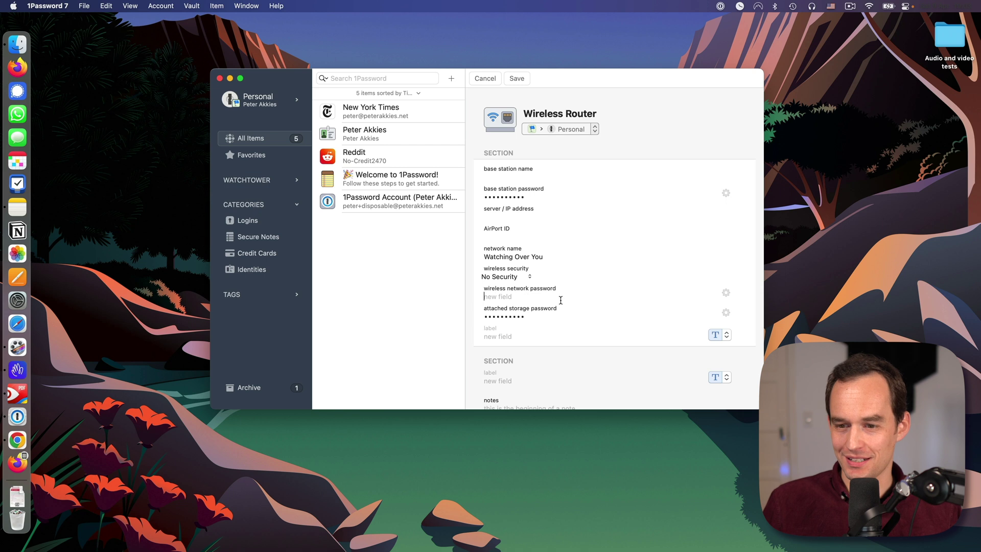
{"action": "left_click", "coordinate": [726, 294]}
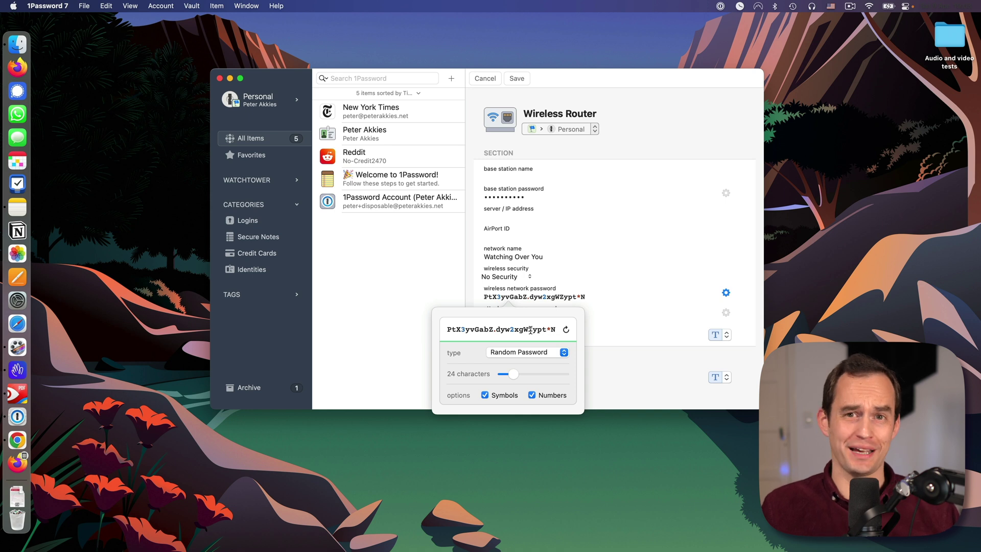
{"action": "left_click", "coordinate": [548, 353]}
{"action": "left_click", "coordinate": [549, 364]}
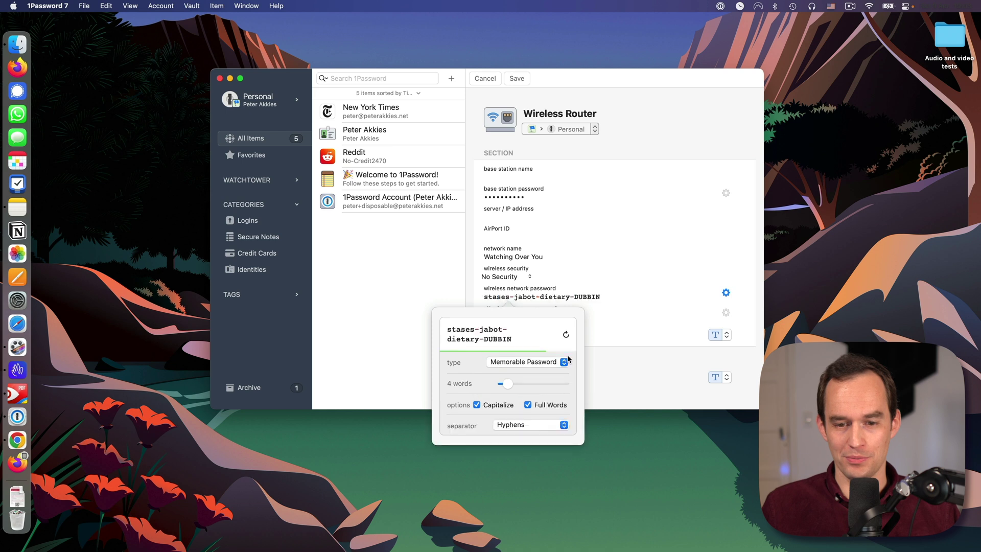
{"action": "left_click_drag", "start_coordinate": [512, 387], "coordinate": [509, 387]}
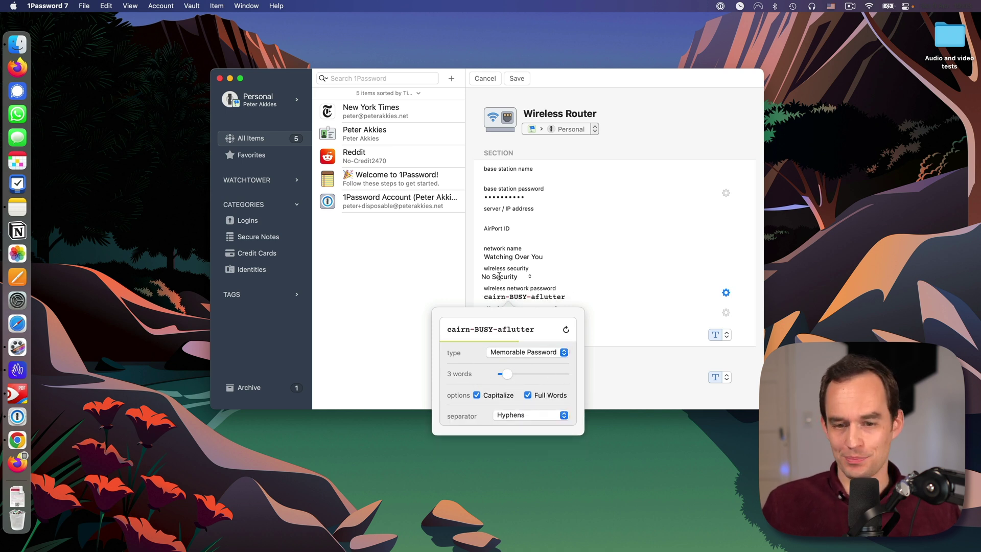
{"action": "left_click", "coordinate": [592, 295]}
{"action": "left_click", "coordinate": [518, 79]}
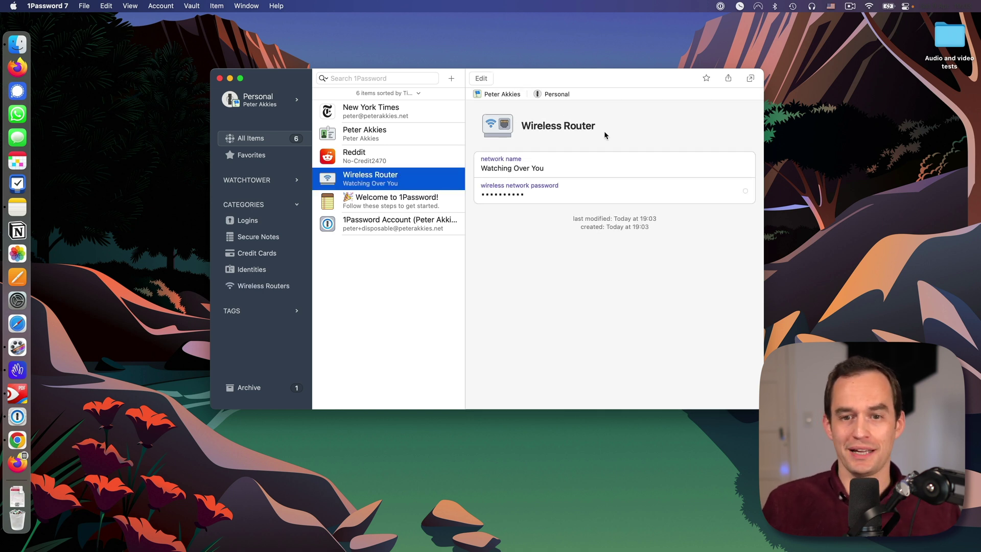
Step: Reveal the Wireless Router's network password in plain text, then show the list of new item types
{"action": "left_click", "coordinate": [745, 192]}
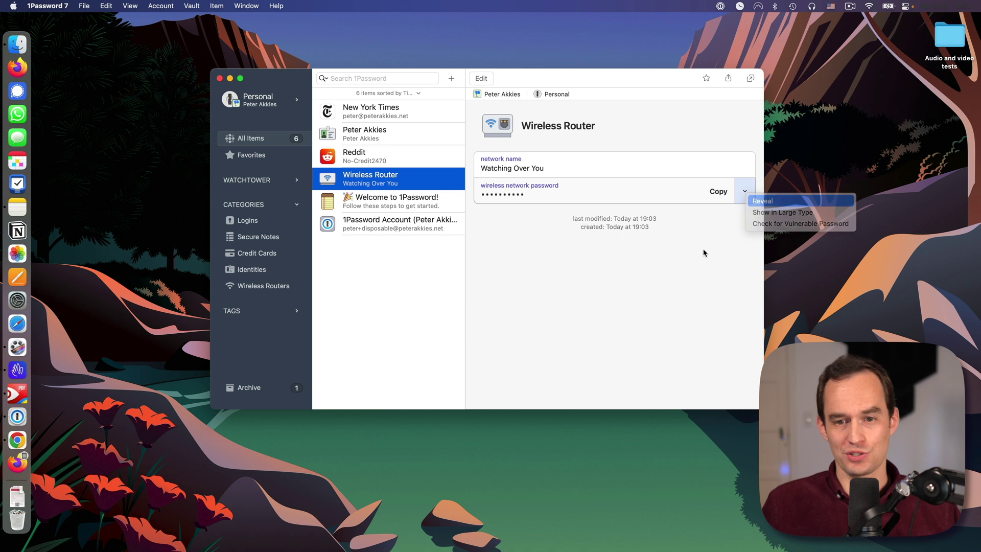
{"action": "key", "text": "Return"}
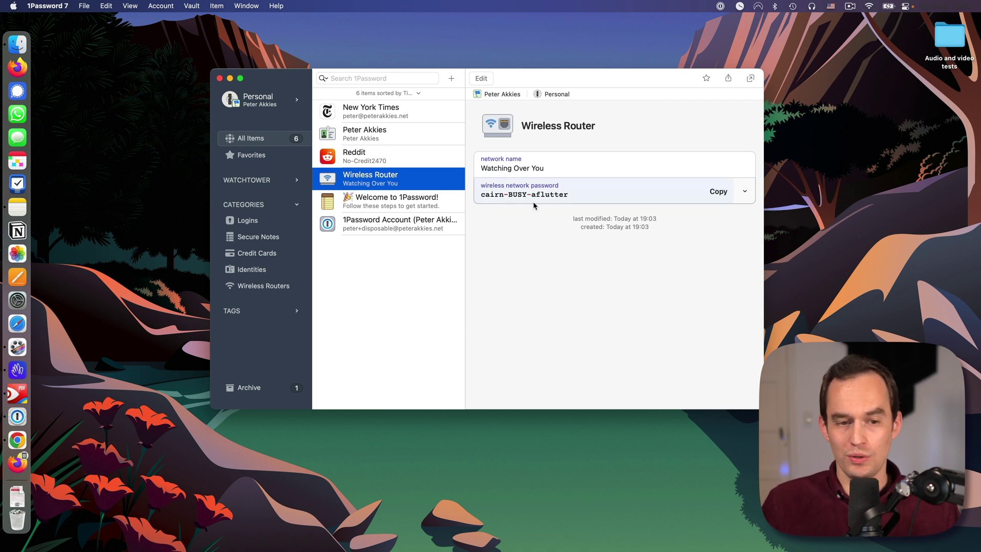
{"action": "left_click", "coordinate": [451, 79]}
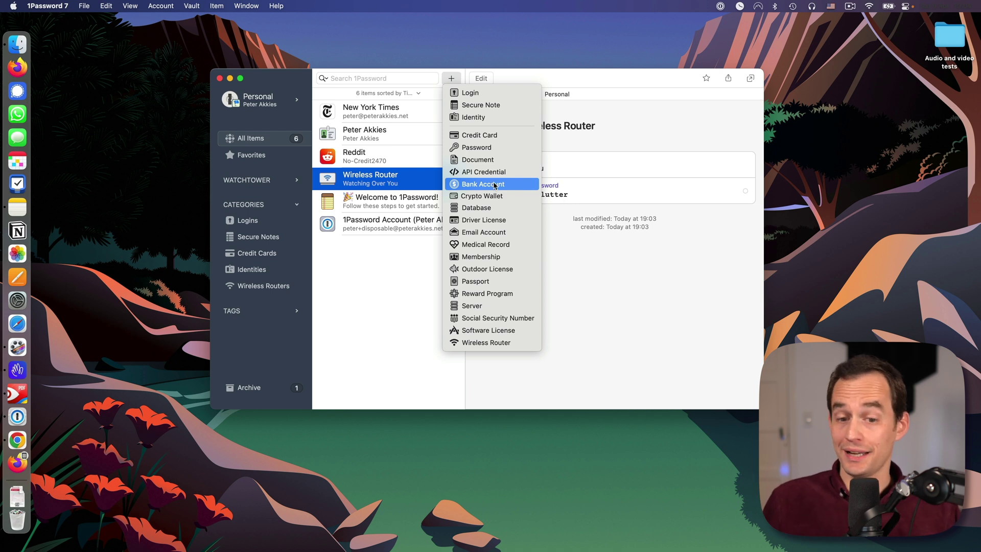
Step: Start a new Credit Card item with Visa as the card type, then discard it without saving
{"action": "left_click", "coordinate": [511, 135]}
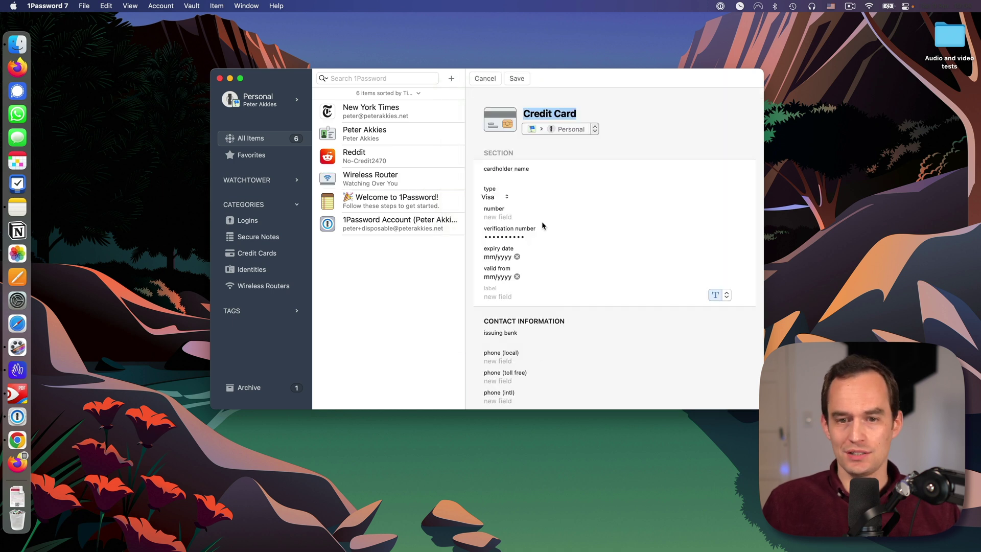
{"action": "left_click", "coordinate": [510, 176]}
{"action": "left_click", "coordinate": [500, 198]}
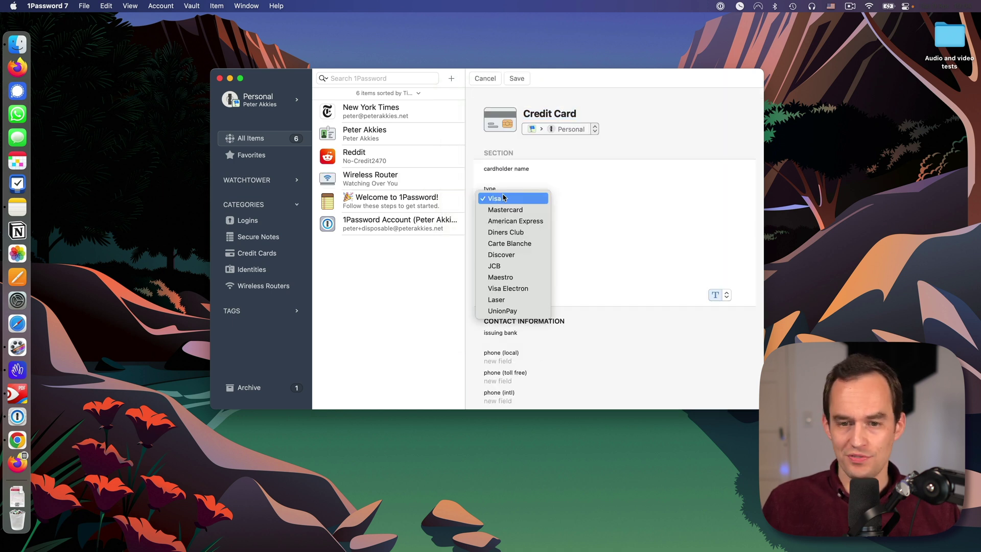
{"action": "left_click", "coordinate": [548, 198]}
{"action": "left_click", "coordinate": [509, 217]}
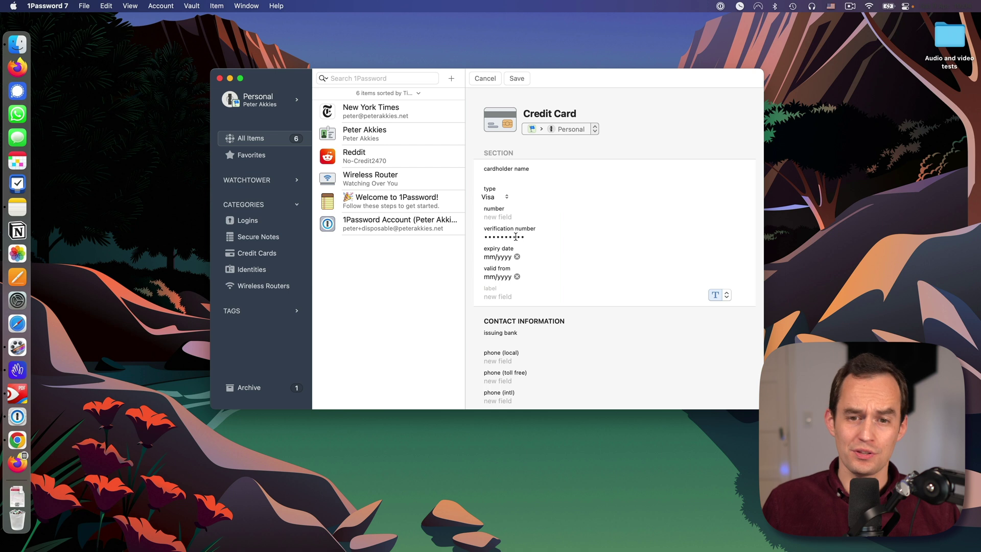
{"action": "left_click", "coordinate": [516, 237]}
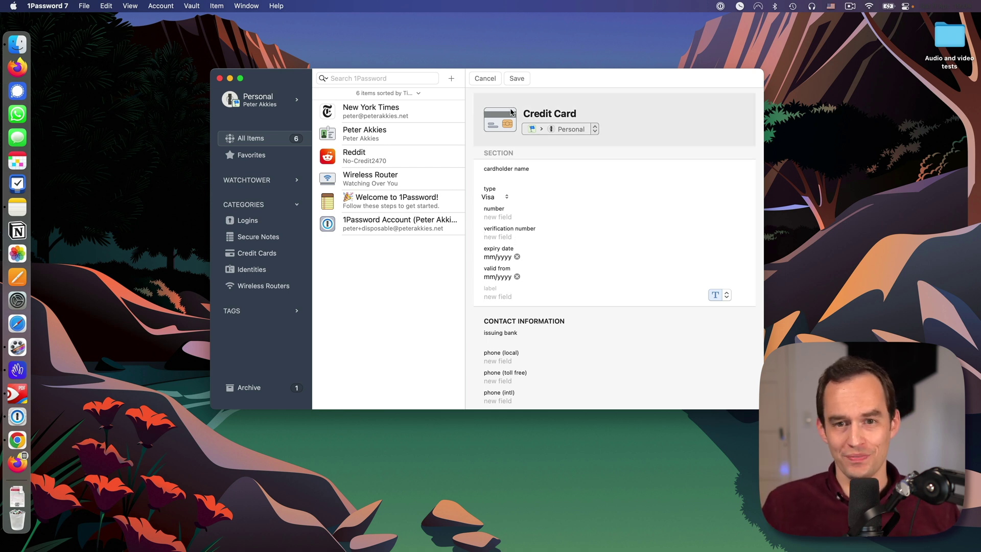
{"action": "left_click", "coordinate": [491, 80]}
{"action": "left_click", "coordinate": [497, 280]}
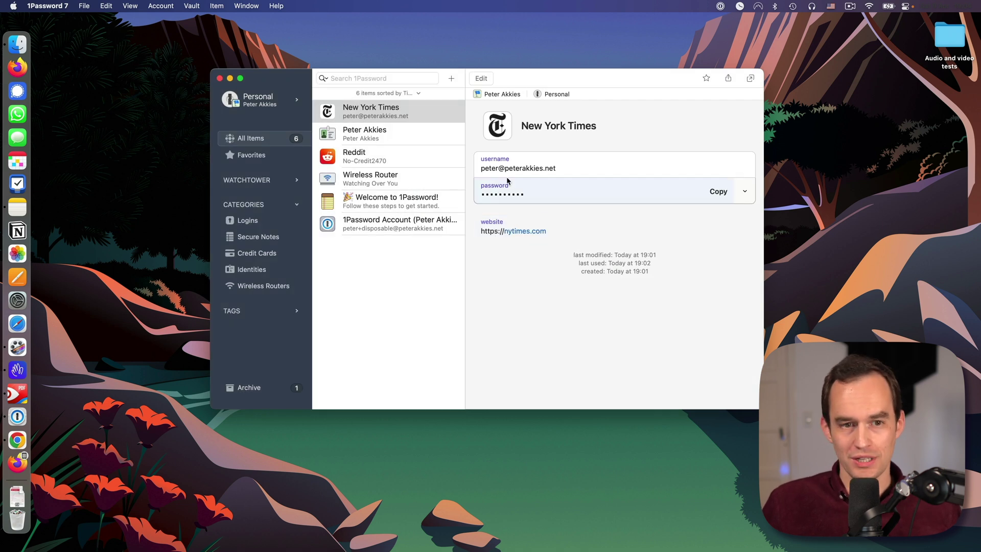
Step: Create a new vault named Work, replacing the default name, and open it
{"action": "left_click", "coordinate": [297, 100]}
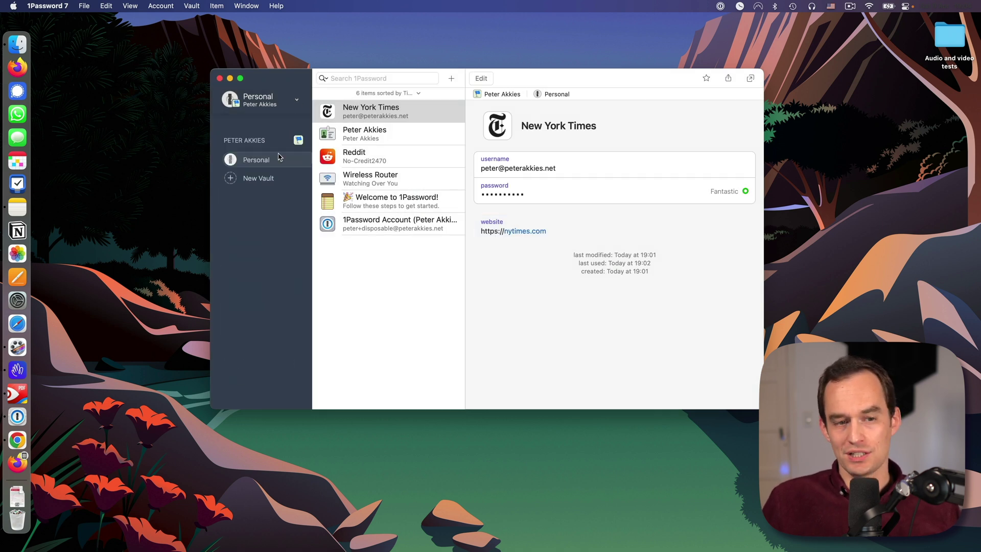
{"action": "mouse_move", "coordinate": [264, 164]}
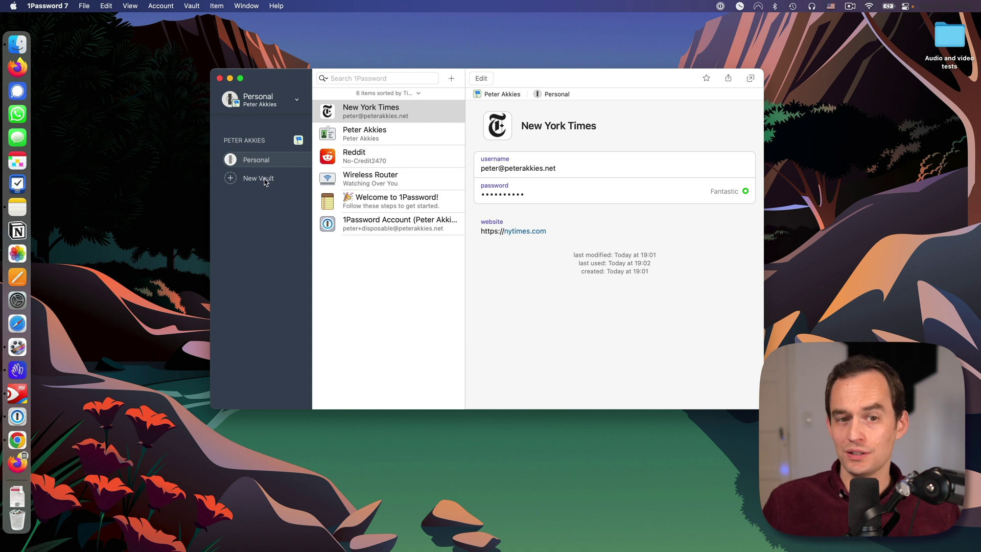
{"action": "left_click", "coordinate": [266, 180]}
{"action": "type", "text": "Business"}
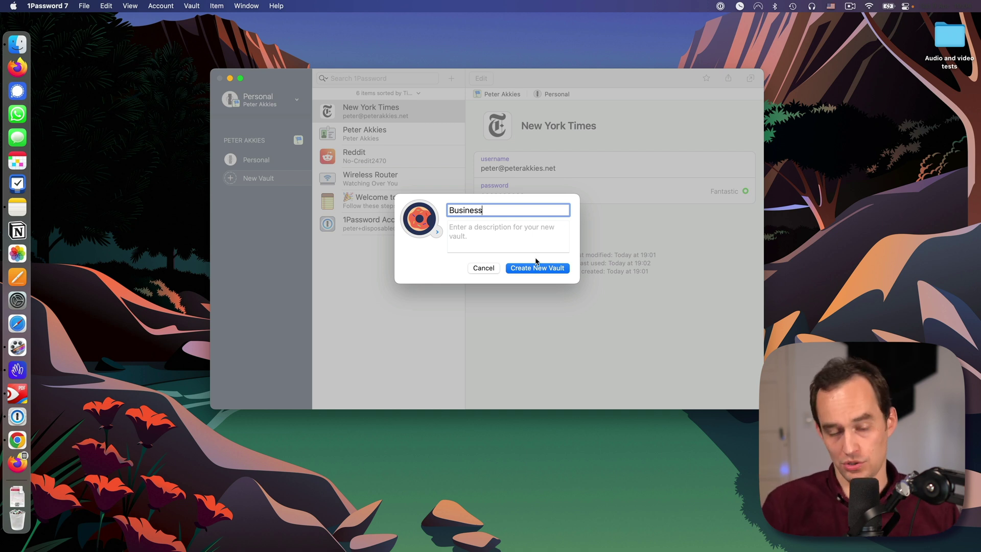
{"action": "key", "text": "super+a"}
{"action": "type", "text": "Wrokork"}
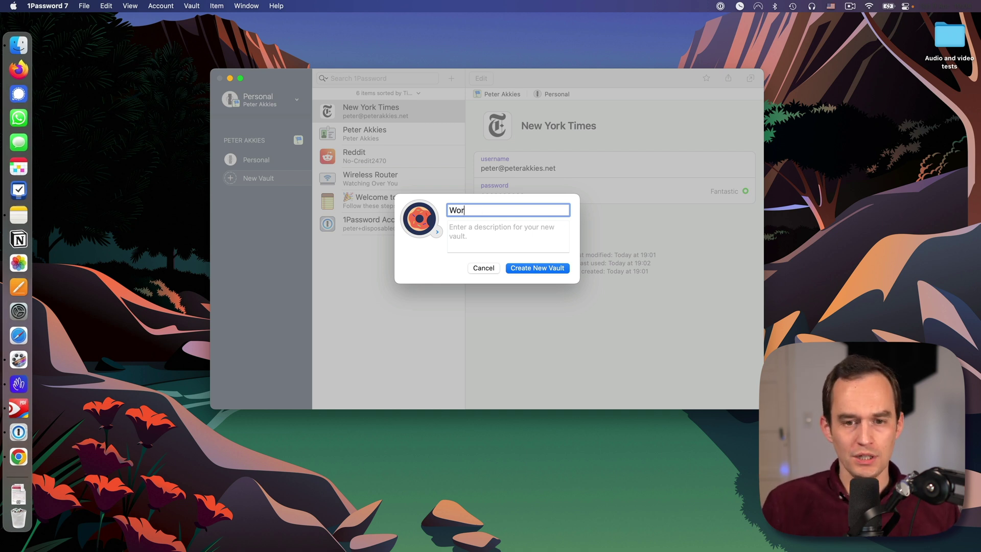
{"action": "key", "text": "Return"}
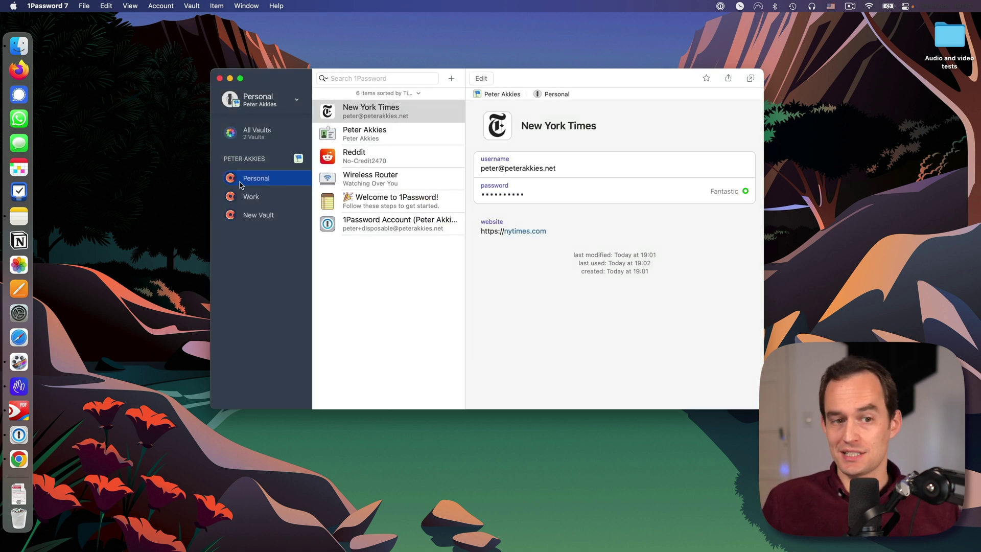
{"action": "left_click", "coordinate": [254, 199]}
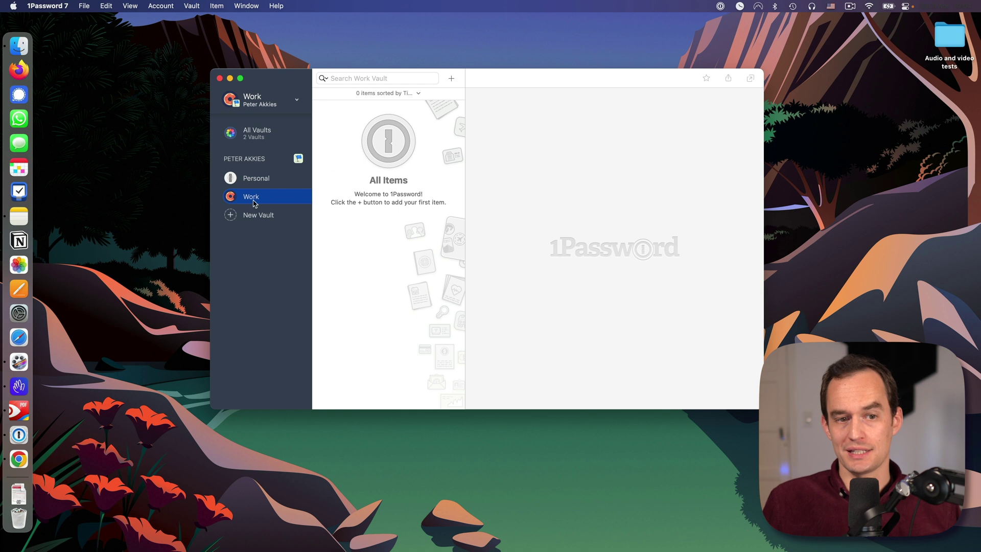
Step: Create a second vault named Family and open it
{"action": "left_click", "coordinate": [257, 180]}
{"action": "left_click", "coordinate": [262, 215]}
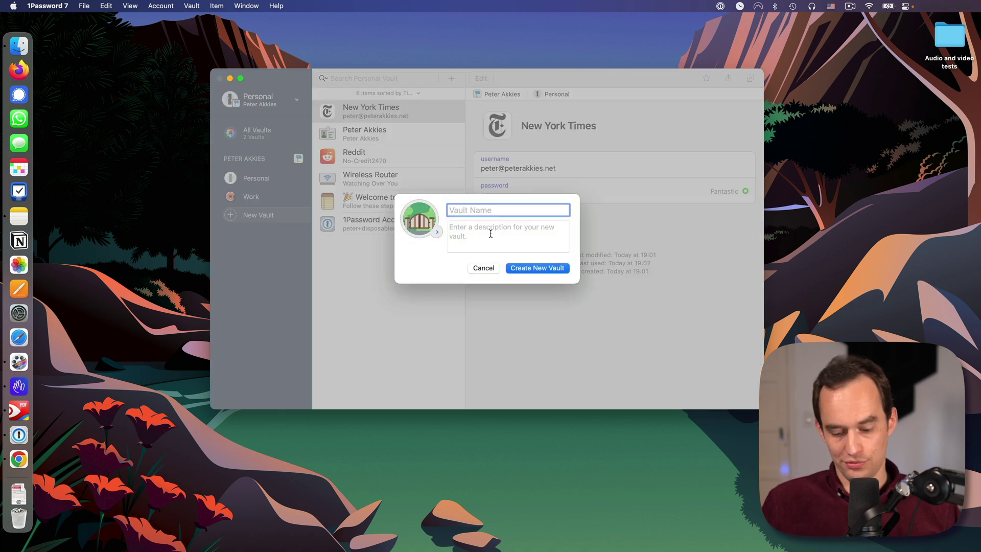
{"action": "type", "text": "Family"}
{"action": "left_click", "coordinate": [550, 270]}
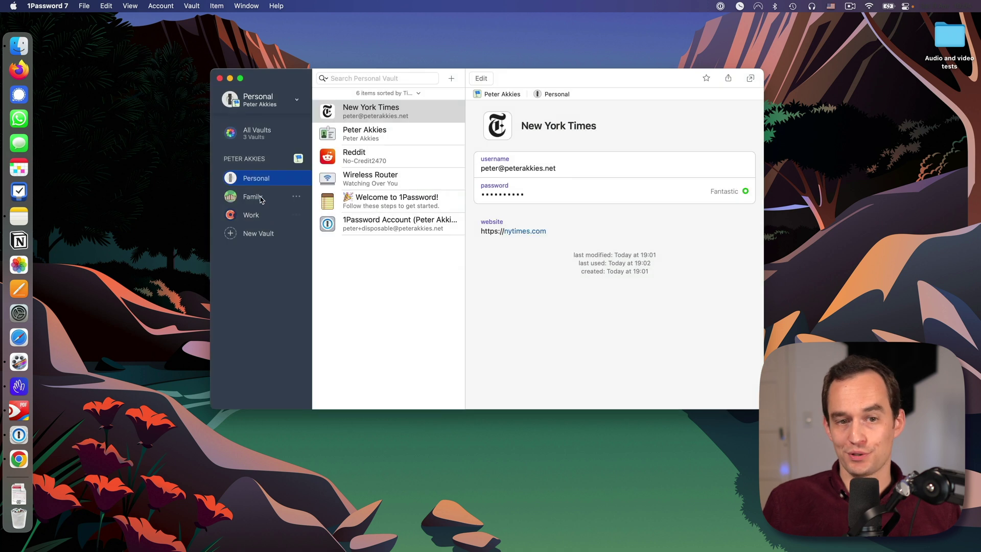
{"action": "left_click", "coordinate": [261, 198]}
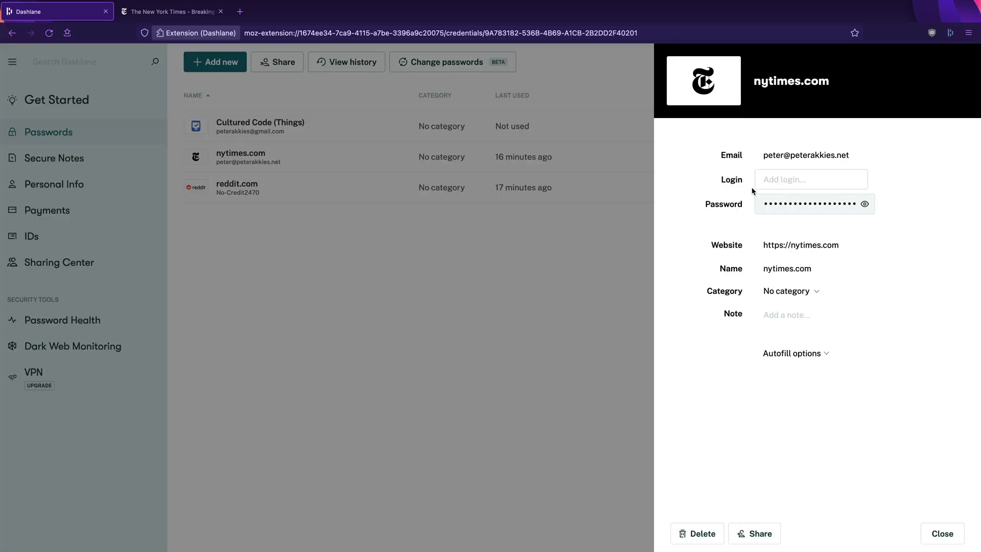
Step: Log in to the New York Times site using Dashlane's saved nytimes.com login
{"action": "left_click", "coordinate": [203, 16]}
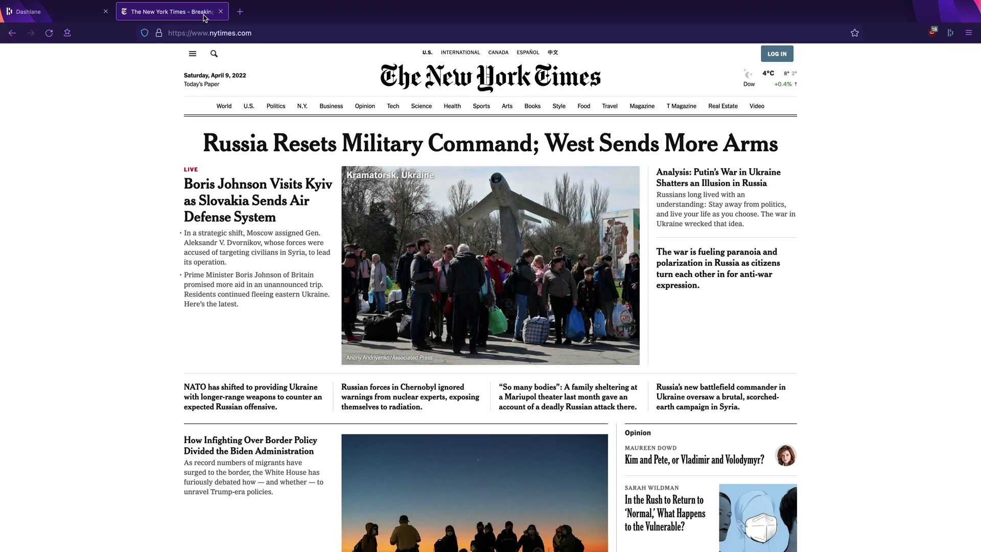
{"action": "left_click", "coordinate": [775, 55]}
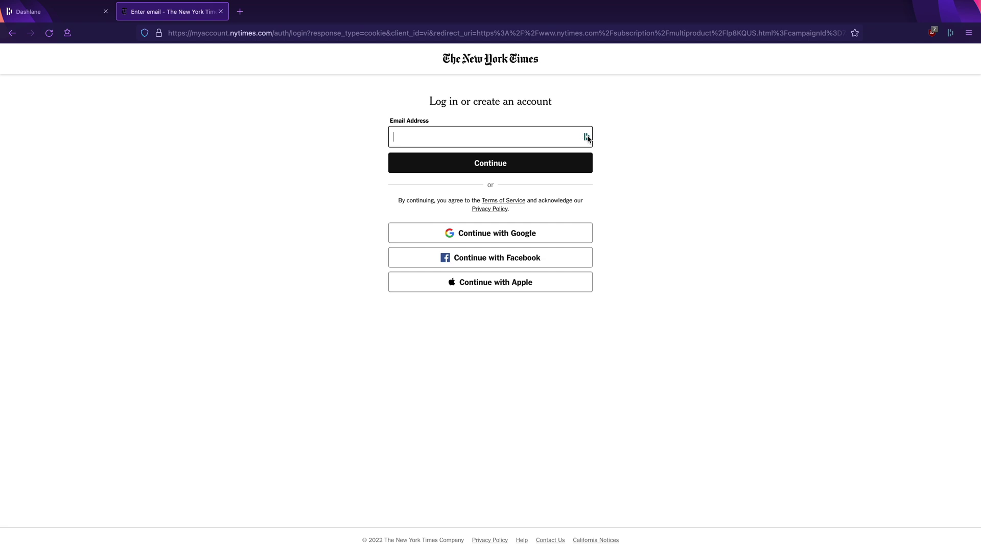
{"action": "left_click", "coordinate": [587, 137]}
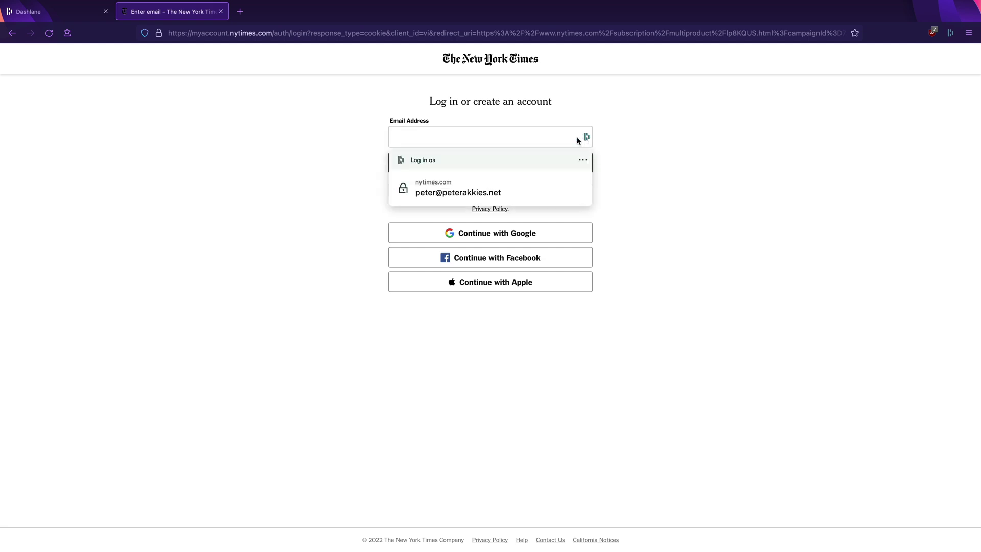
{"action": "left_click", "coordinate": [479, 195]}
{"action": "left_click", "coordinate": [489, 164]}
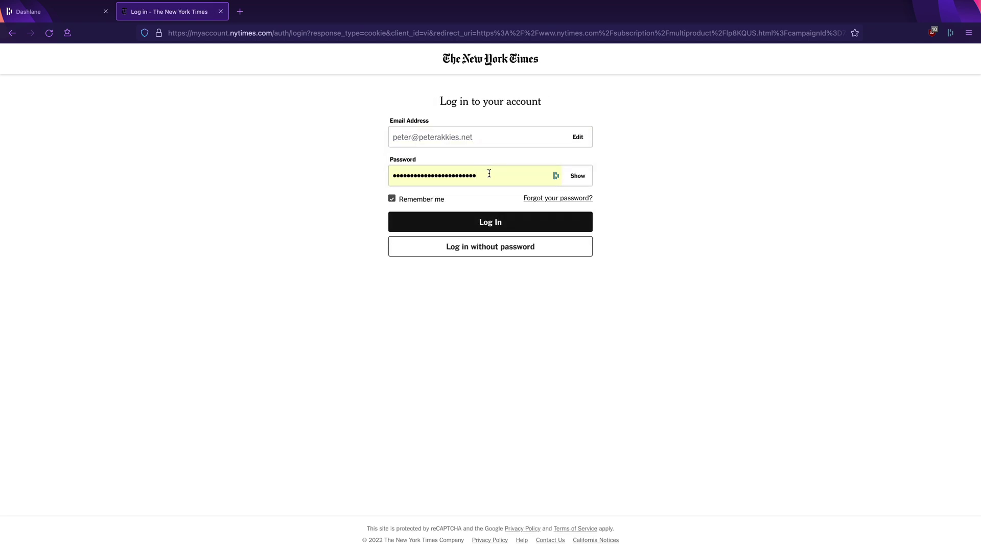
{"action": "left_click", "coordinate": [494, 222]}
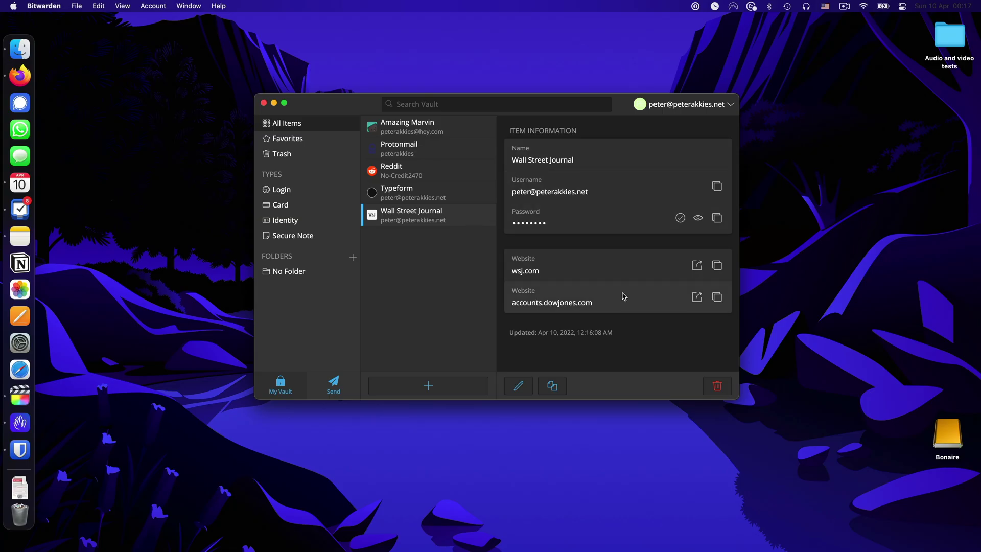
Step: Sign in to WSJ.com by autofilling the saved Wall Street Journal login from Bitwarden
{"action": "left_click", "coordinate": [20, 76]}
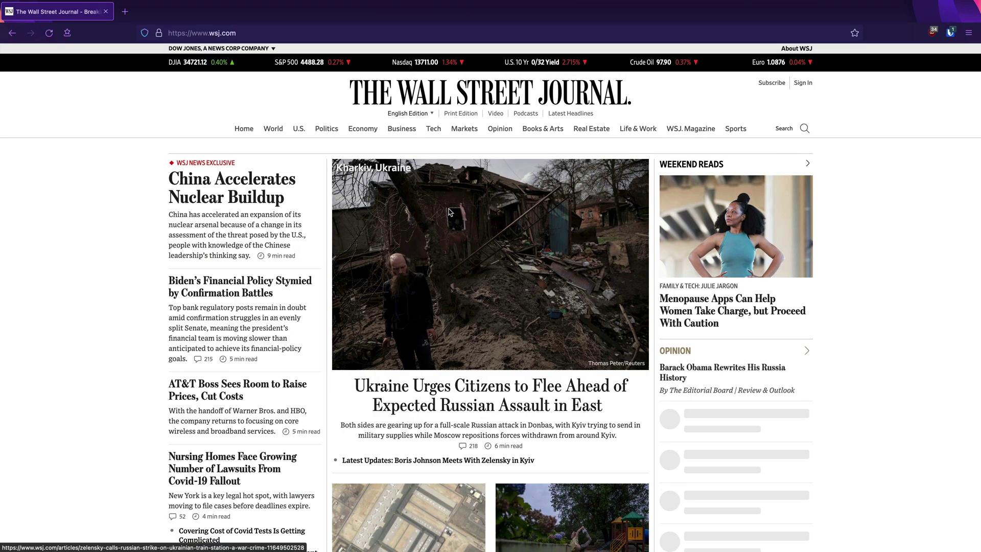
{"action": "left_click", "coordinate": [799, 83]}
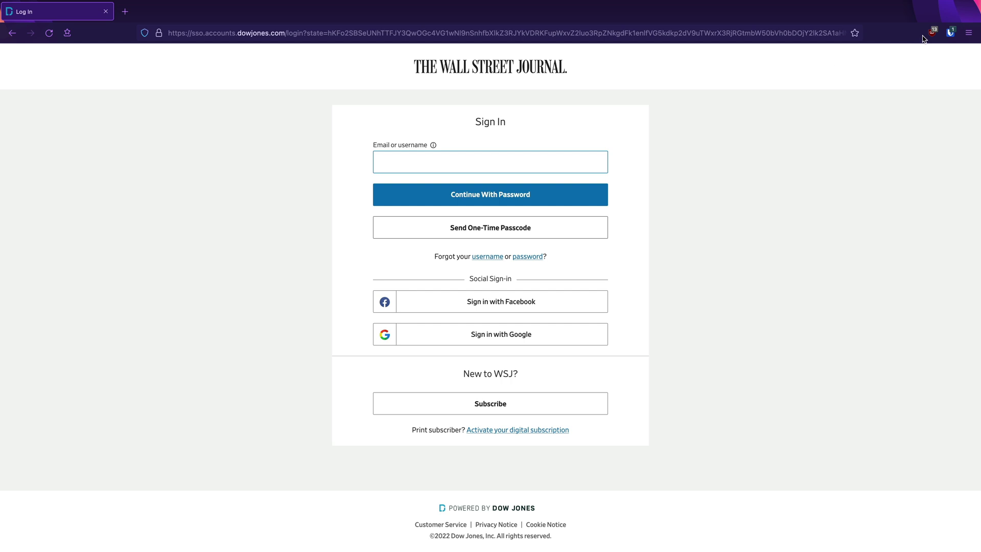
{"action": "left_click", "coordinate": [950, 33]}
{"action": "left_click", "coordinate": [846, 95]}
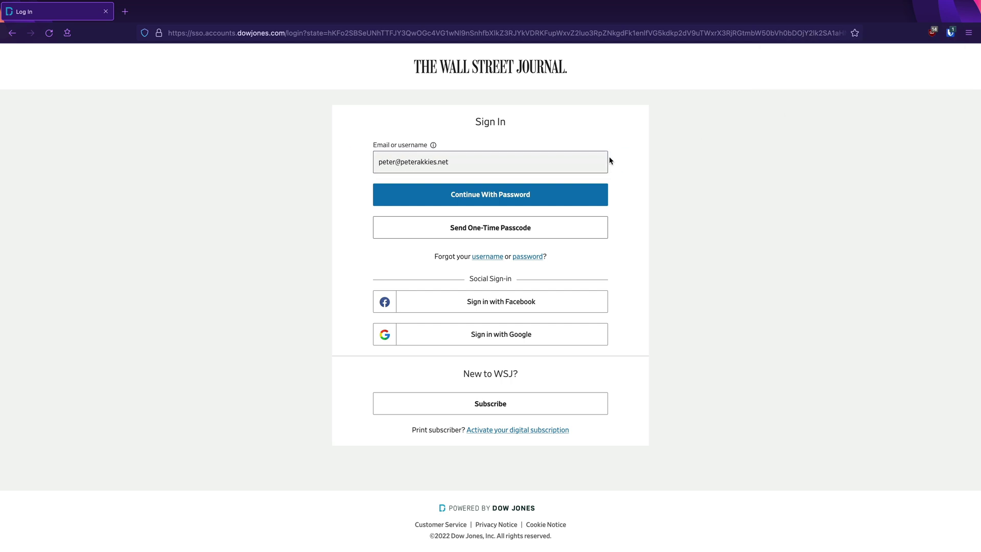
{"action": "left_click", "coordinate": [486, 195]}
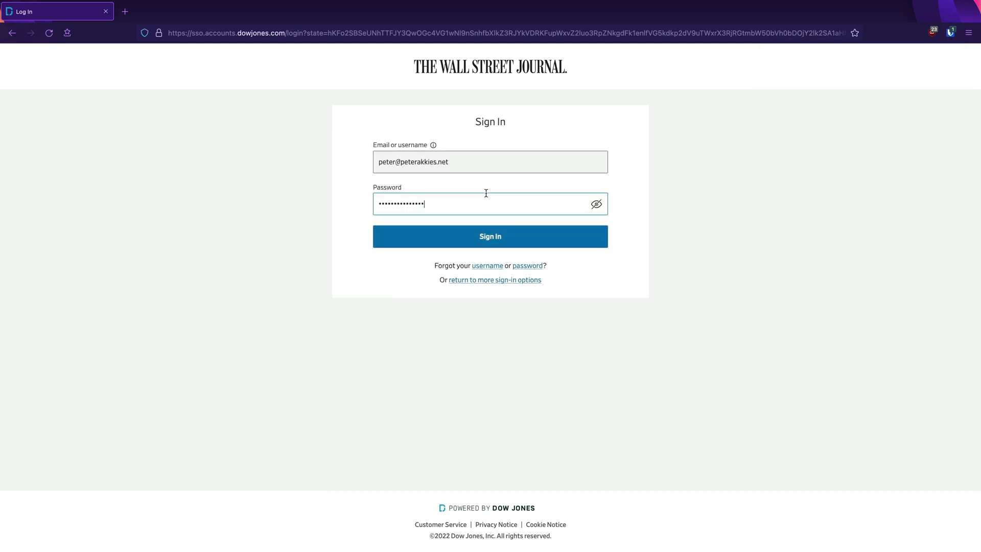
{"action": "left_click", "coordinate": [490, 235]}
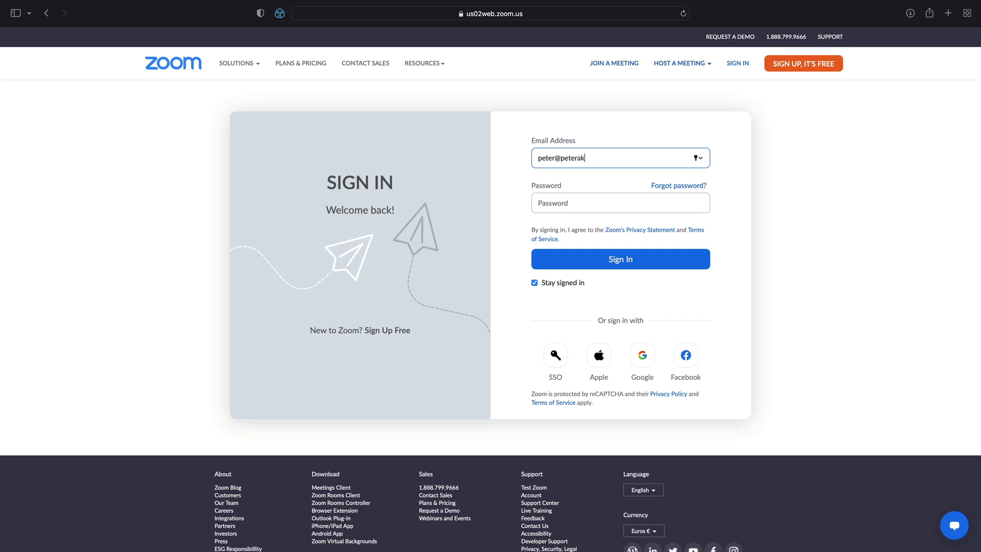
Step: Sign in to Zoom, save the password to iCloud Keychain, then bring up System Preferences
{"action": "type", "text": "et"}
{"action": "key", "text": "Tab"}
{"action": "key", "text": "super+v"}
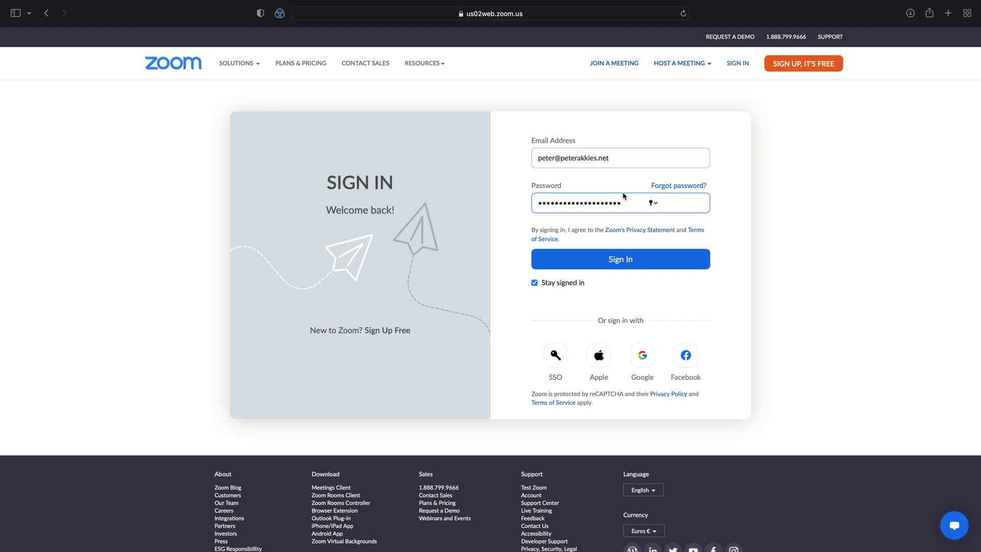
{"action": "left_click", "coordinate": [609, 260]}
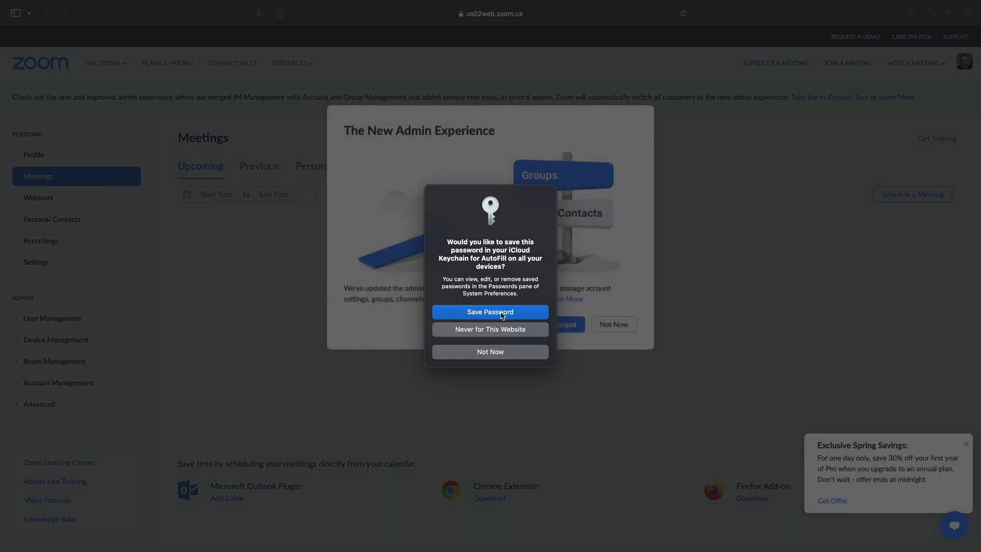
{"action": "left_click", "coordinate": [503, 313]}
{"action": "key", "text": "super+Tab"}
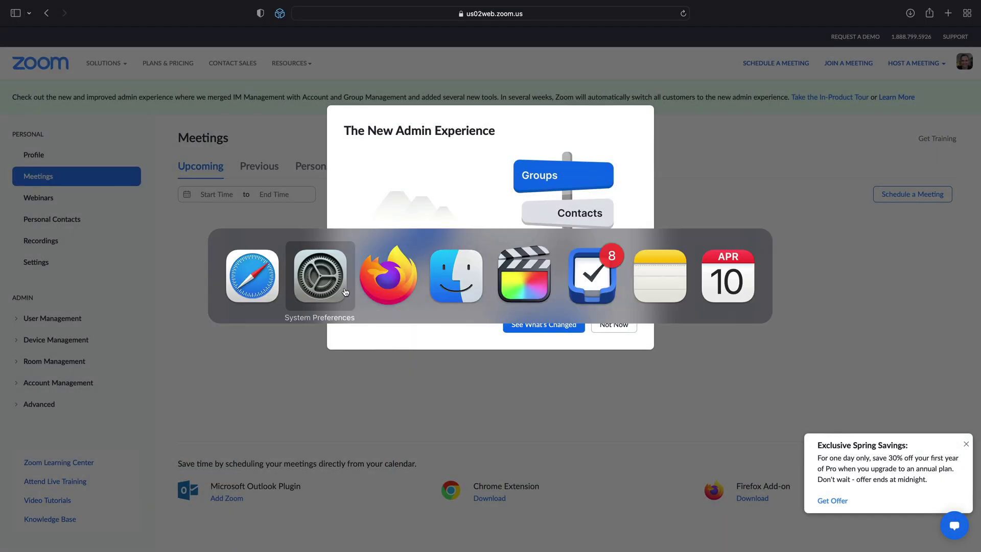
{"action": "left_click", "coordinate": [336, 291]}
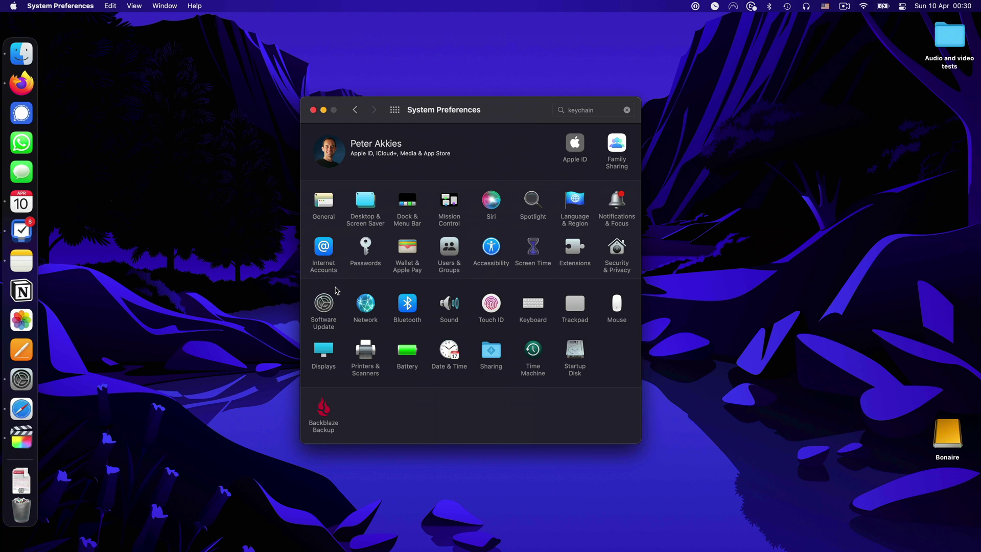
Step: Unlock the Passwords pane with the Mac user password and view the saved zoom.us login
{"action": "left_click", "coordinate": [368, 246]}
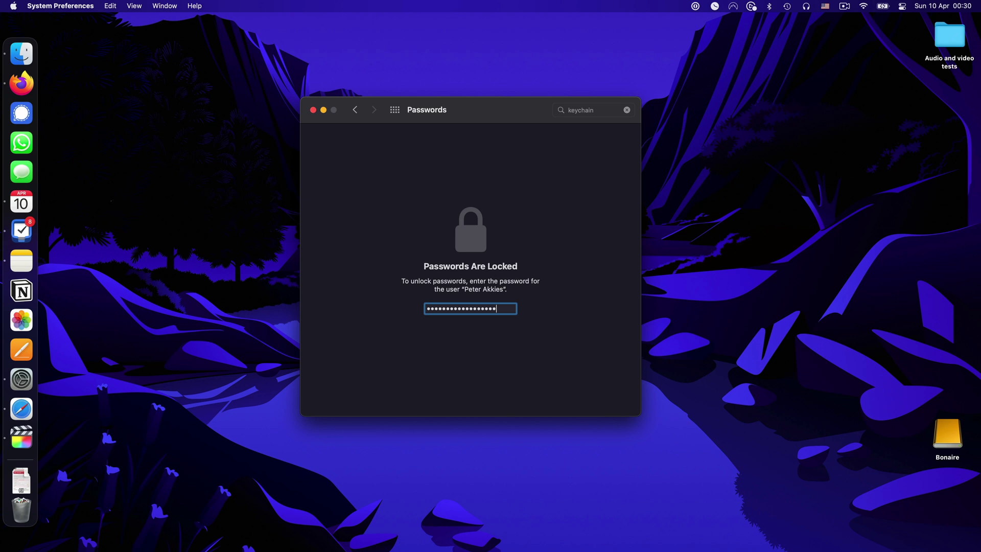
{"action": "key", "text": "Return"}
{"action": "left_click", "coordinate": [397, 180]}
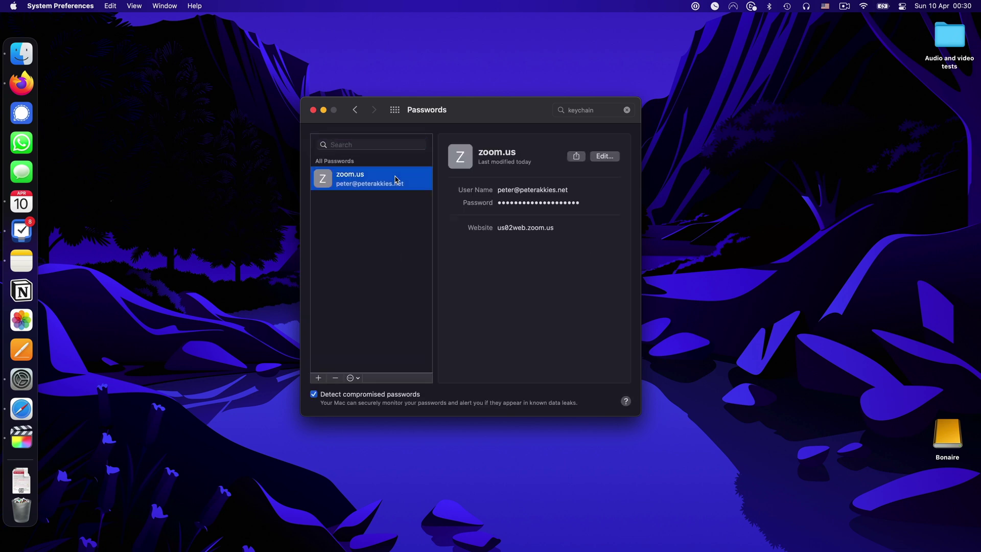